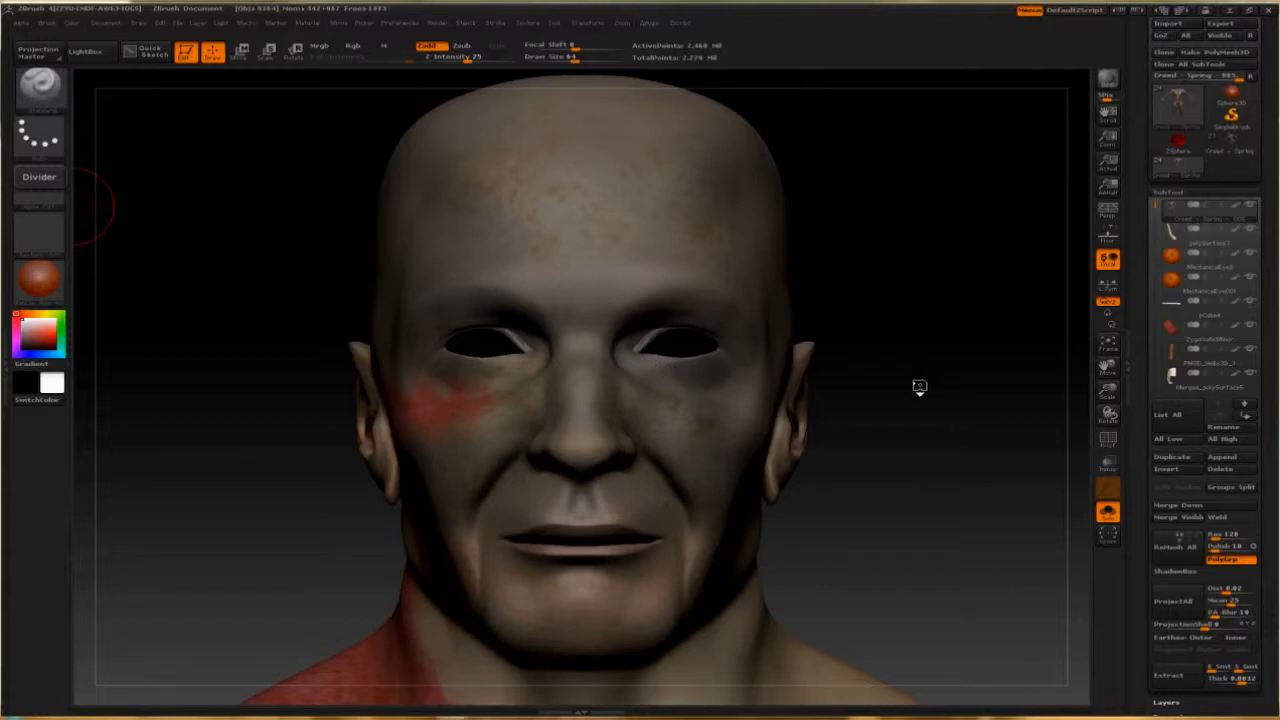
Turn off Solo mode to bring back the hat, eyes, coat and mechanical parts around the painted head.
left_click_drag(919, 385, 900, 337)
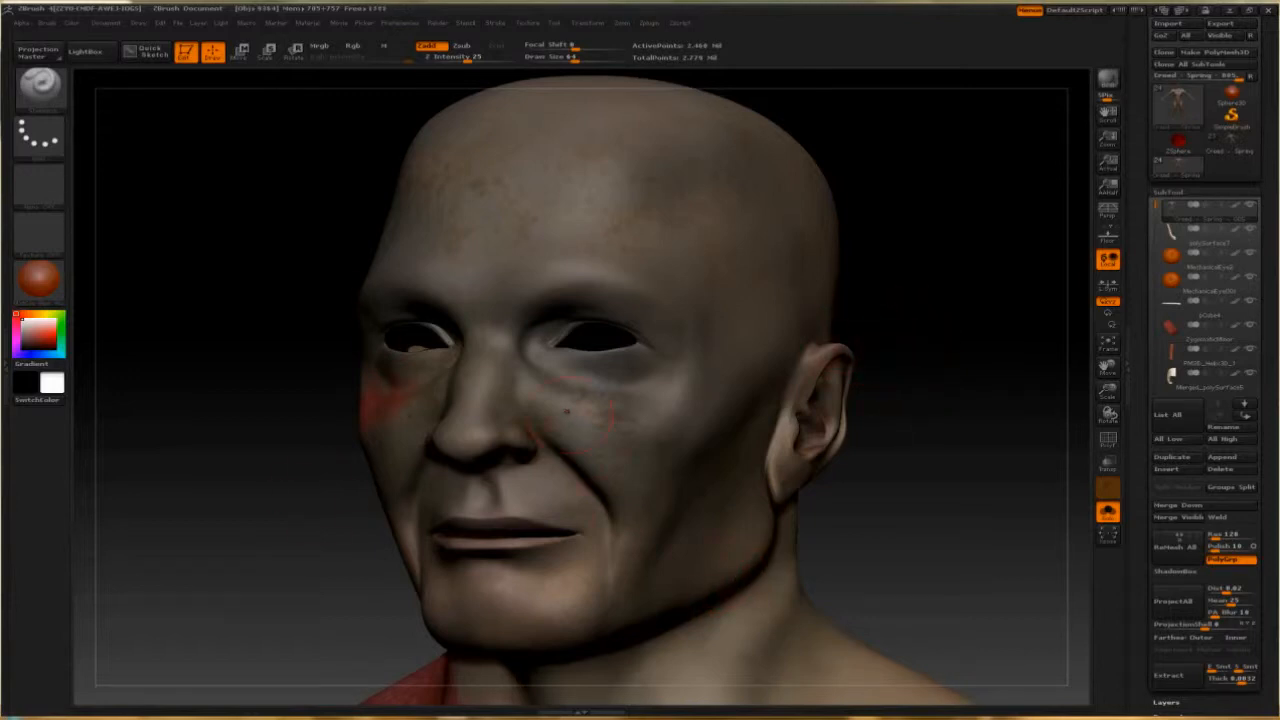
left_click_drag(971, 349, 982, 356, "shift")
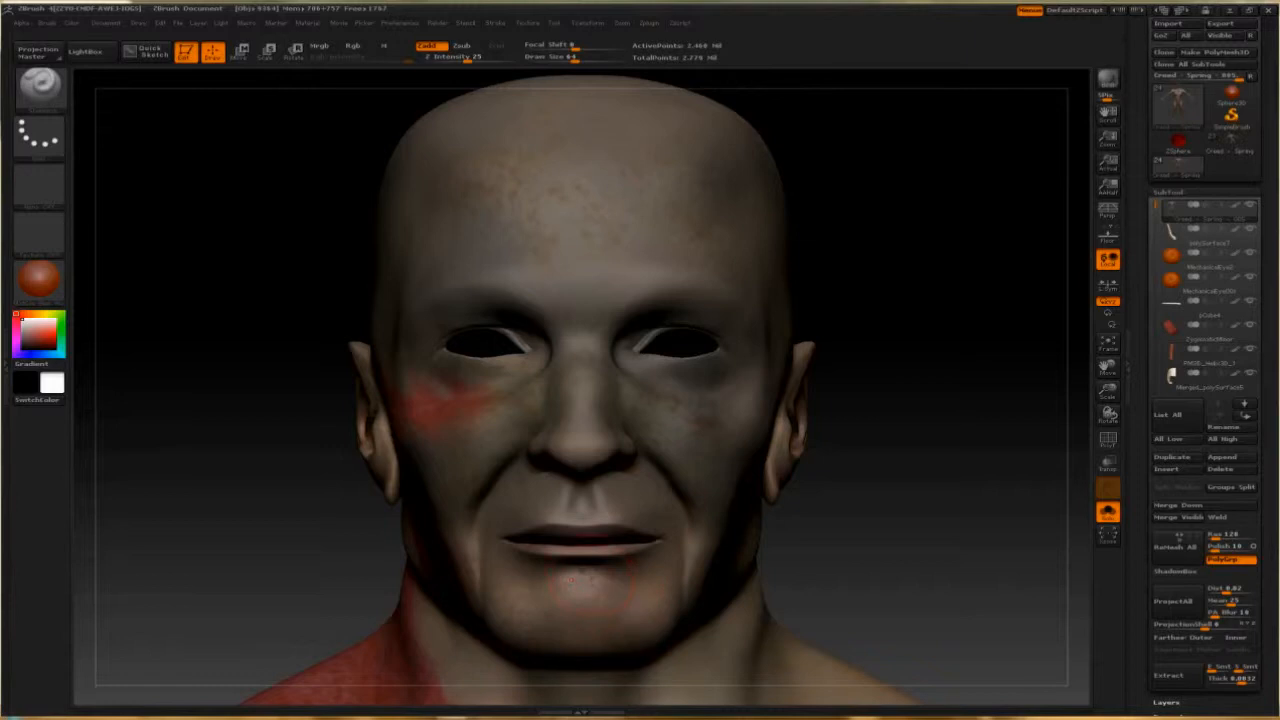
left_click_drag(852, 574, 815, 578)
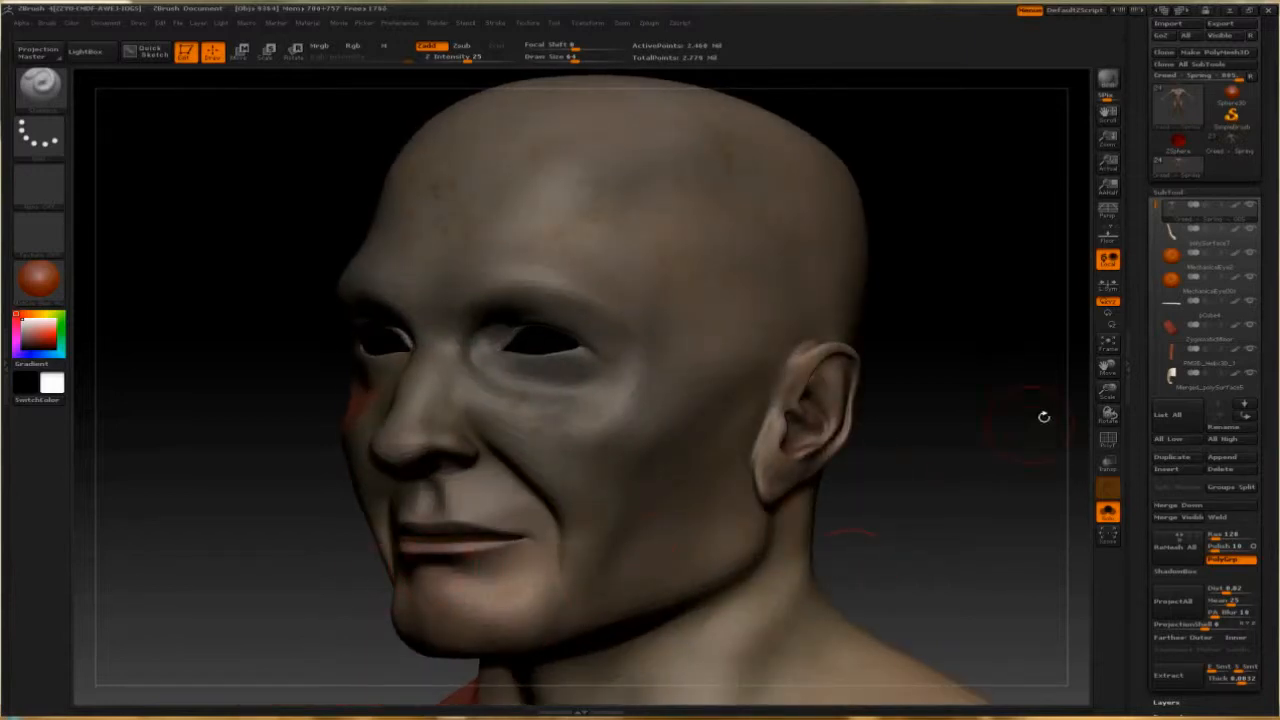
mouse_move(977, 406)
left_mouse_down()
mouse_move(955, 405)
mouse_move(980, 407)
left_mouse_up()
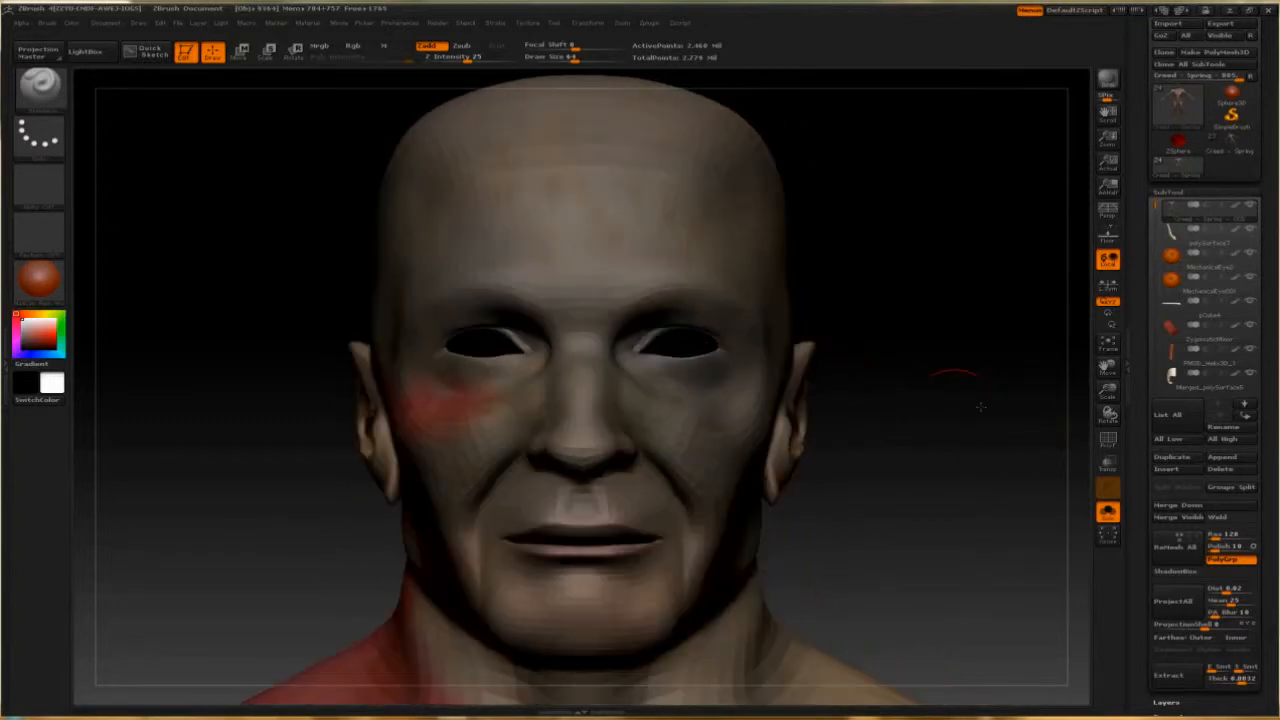
left_click(1105, 510)
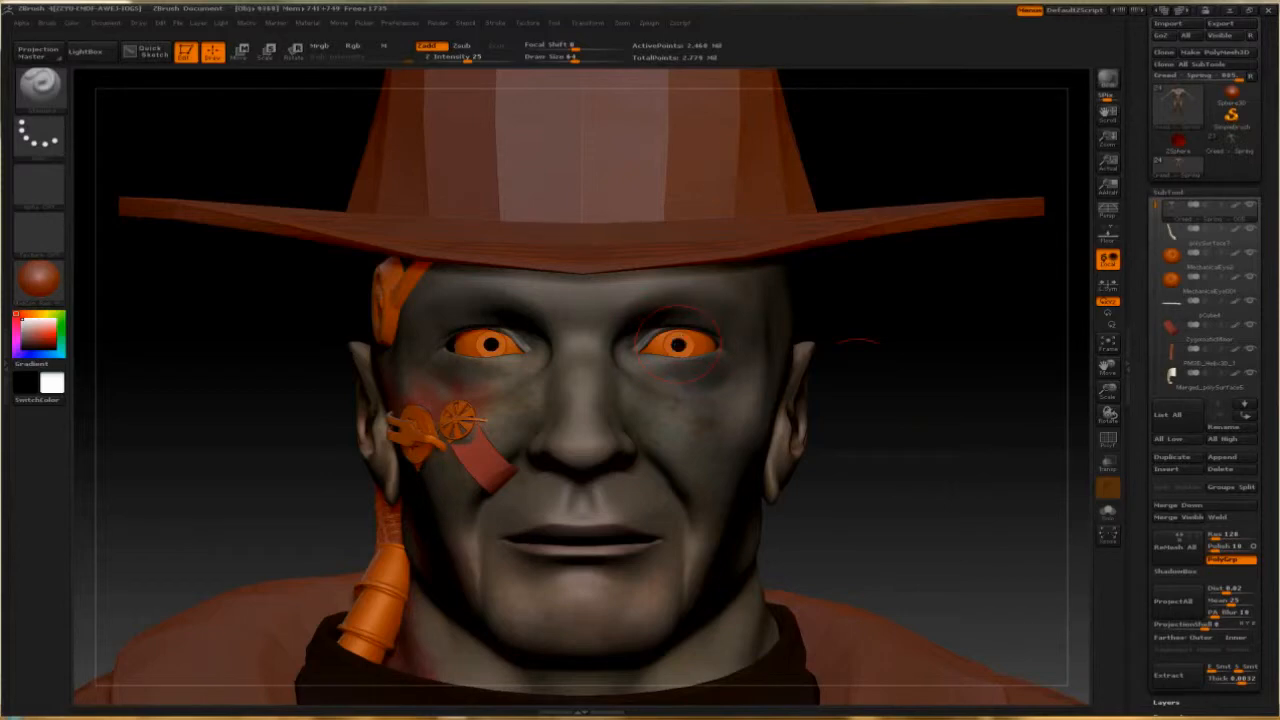
Examine the mechanical face pieces, ear and neck tube on the head from several angles, ending on the full figure.
mouse_move(949, 375)
left_mouse_down()
mouse_move(963, 376)
mouse_move(942, 376)
left_mouse_up()
mouse_move(886, 417)
left_mouse_down()
mouse_move(934, 428)
mouse_move(962, 455)
left_mouse_up()
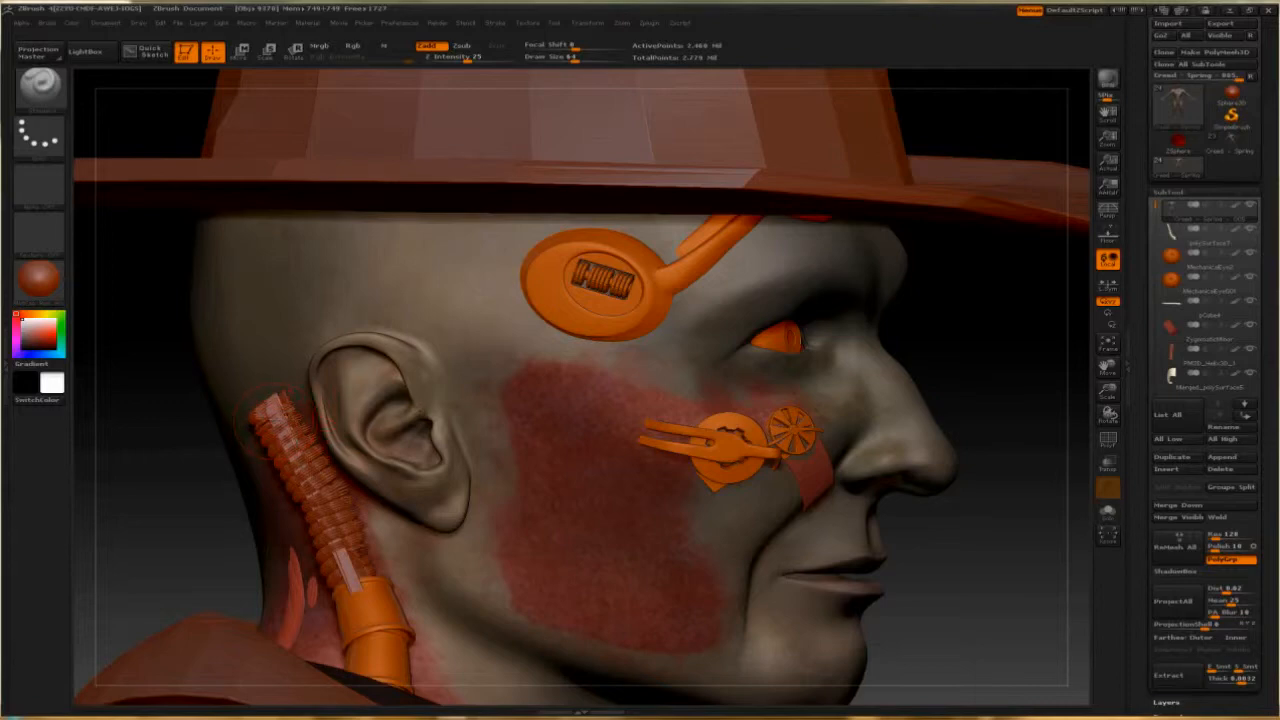
left_click_drag(201, 505, 281, 440)
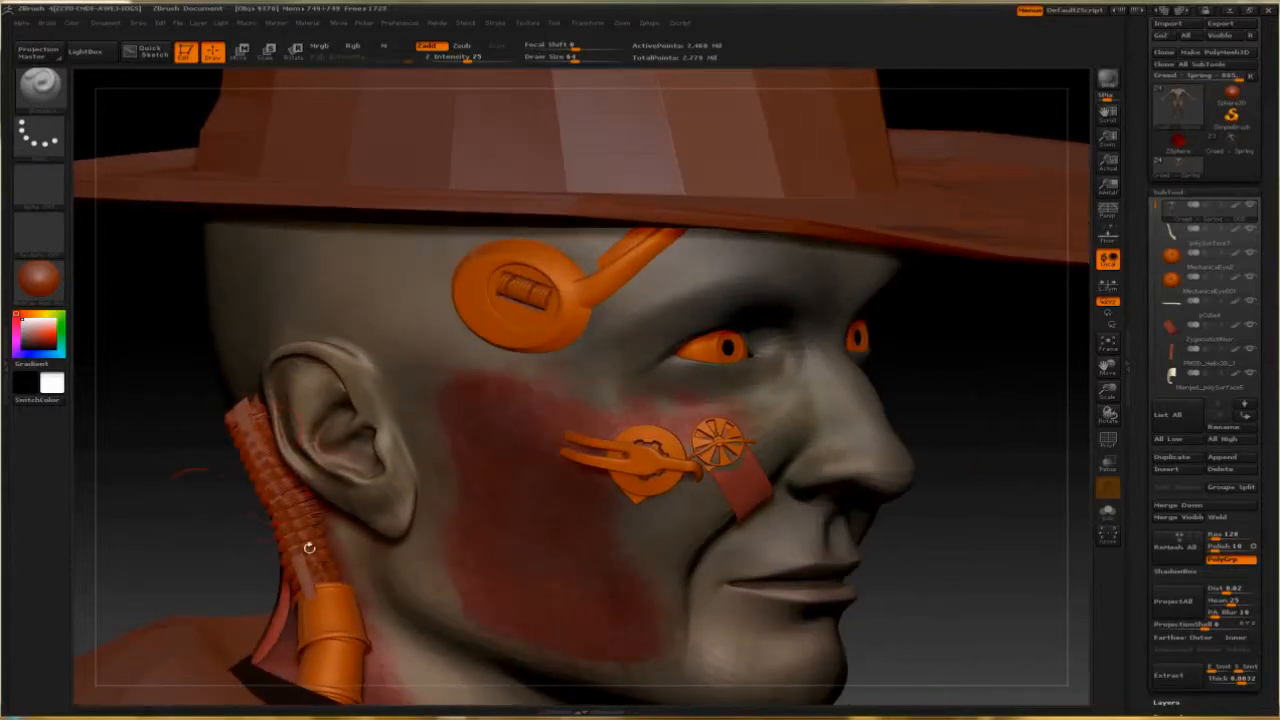
left_click_drag(235, 519, 235, 570, "alt")
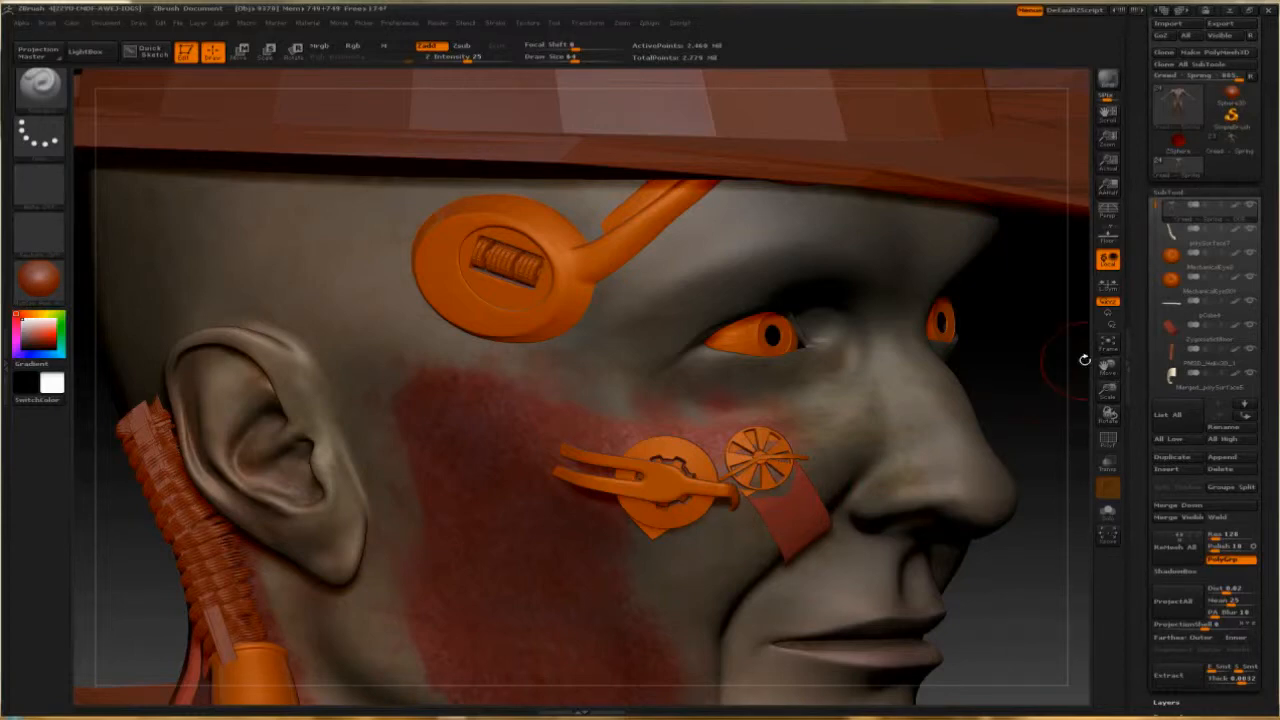
left_click_drag(1028, 357, 1008, 360)
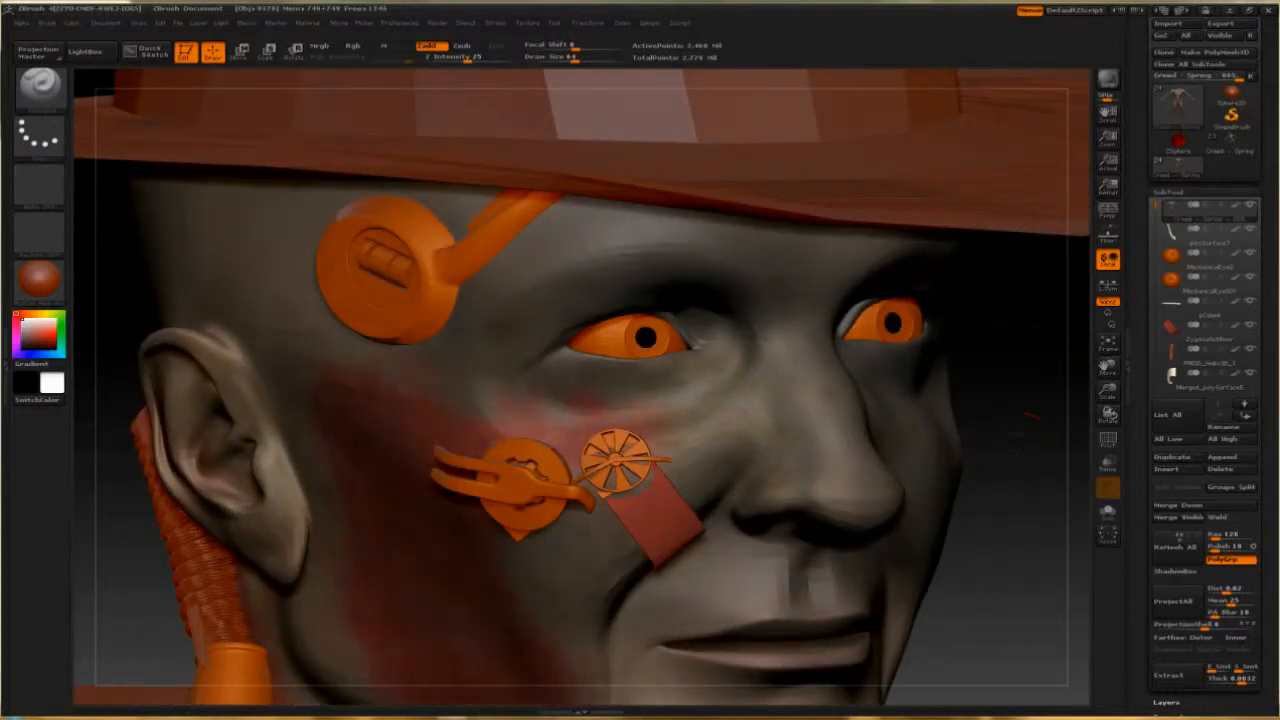
mouse_move(1016, 449)
left_mouse_down("alt")
mouse_move(1009, 403)
mouse_move(963, 329)
mouse_move(929, 493)
left_mouse_up("alt")
left_click(958, 372)
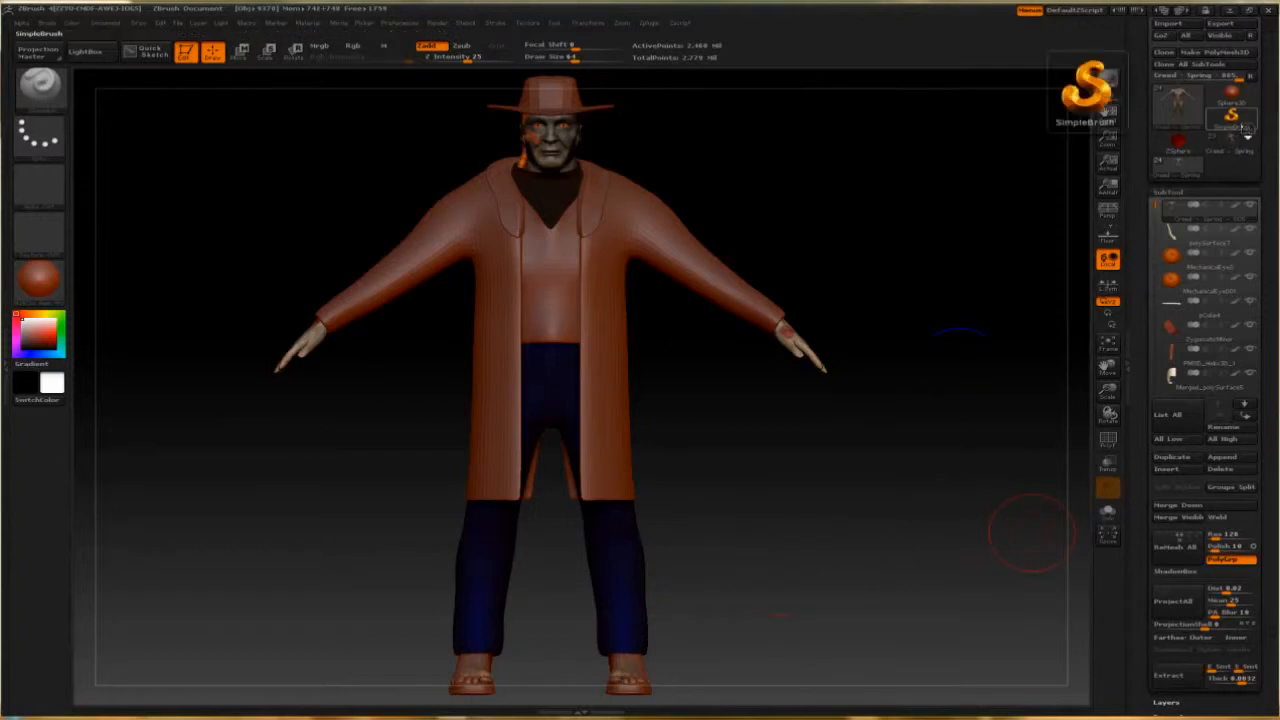
Open the body's layer list and turn on Untitled Layer 1 to reshape the feet into shoe forms.
left_click(1186, 189)
left_click(1176, 204)
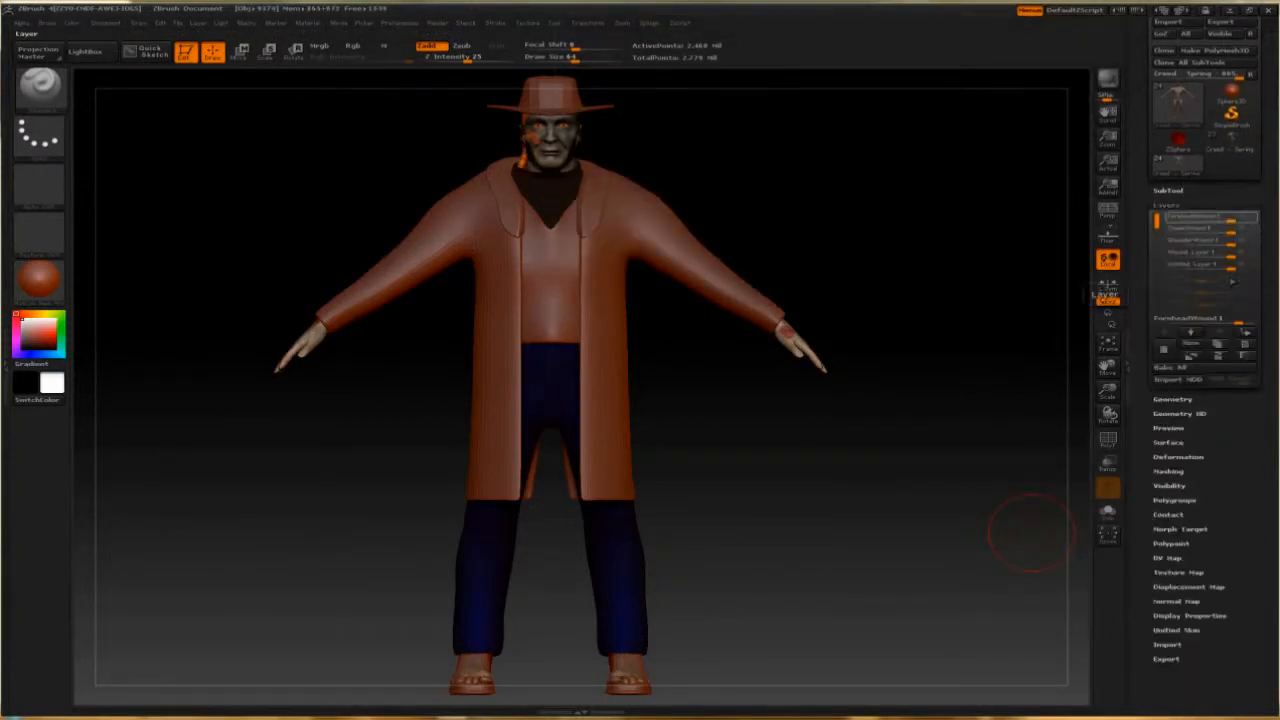
left_click(1106, 298)
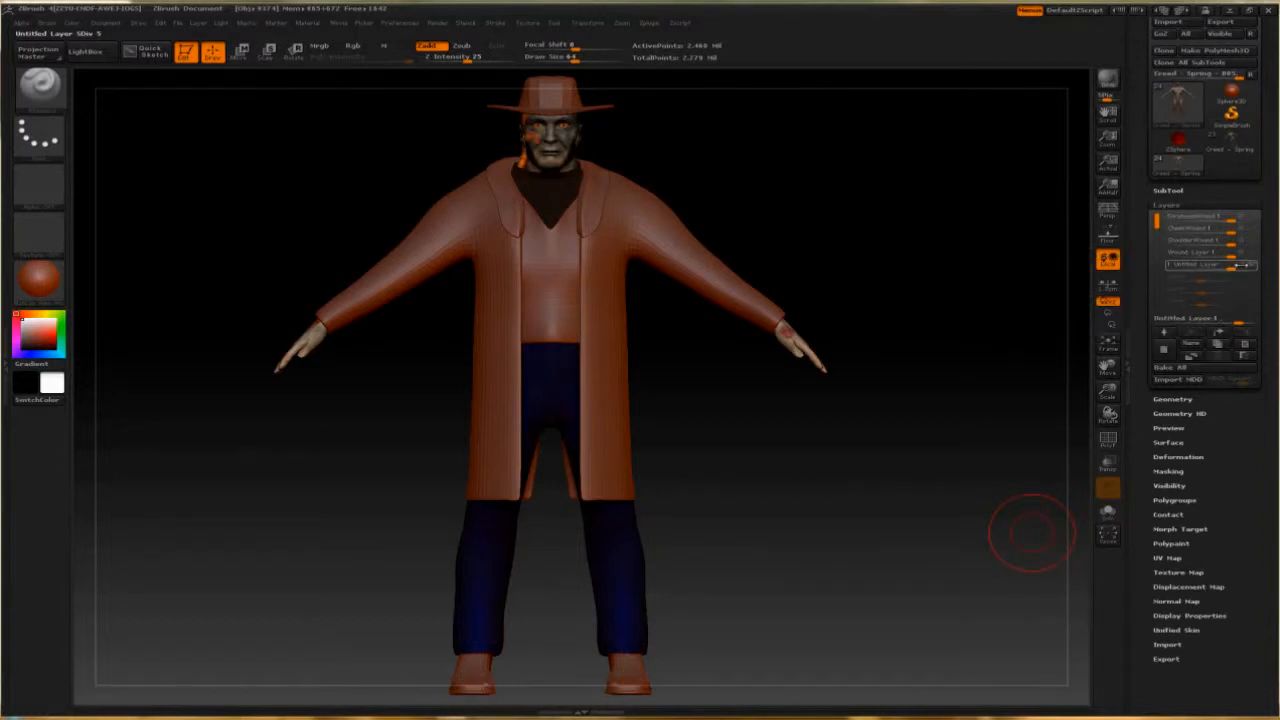
Examine the clothed figure from shoes to hat, checking the coat, collar and head from the front and side.
left_click_drag(761, 586, 754, 406, "alt")
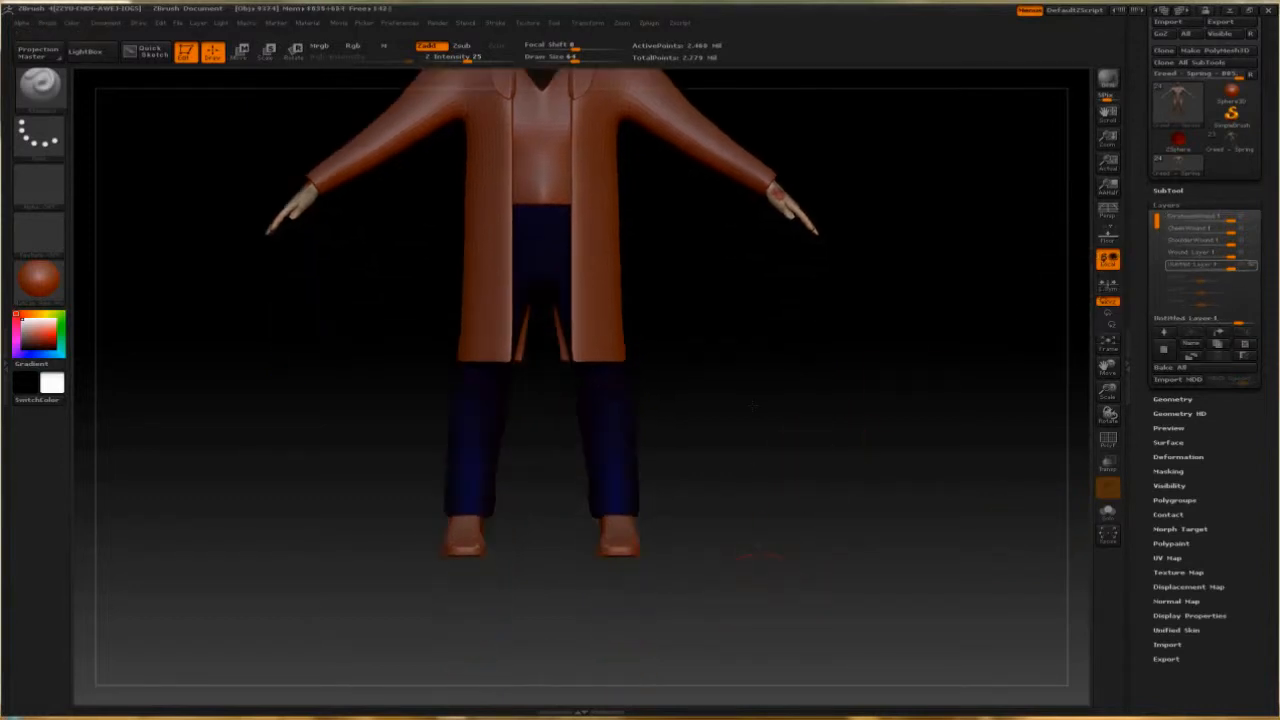
key("f")
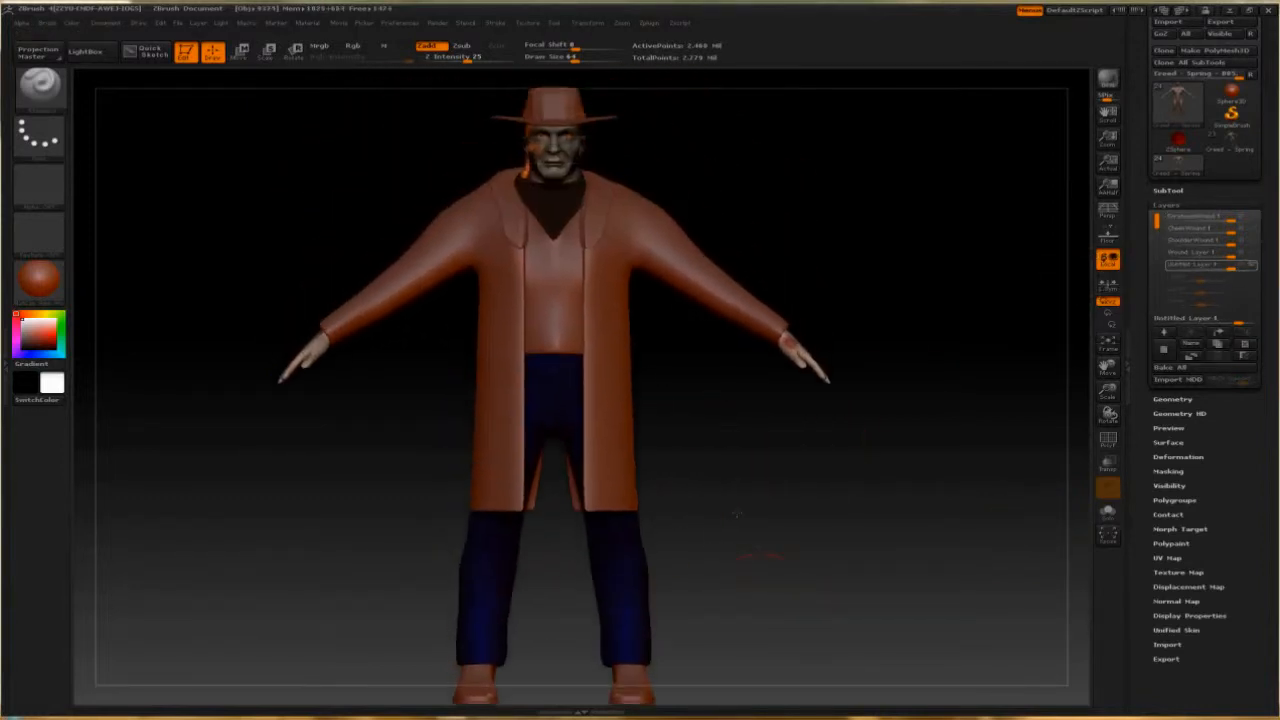
left_click_drag(737, 514, 734, 424, "alt")
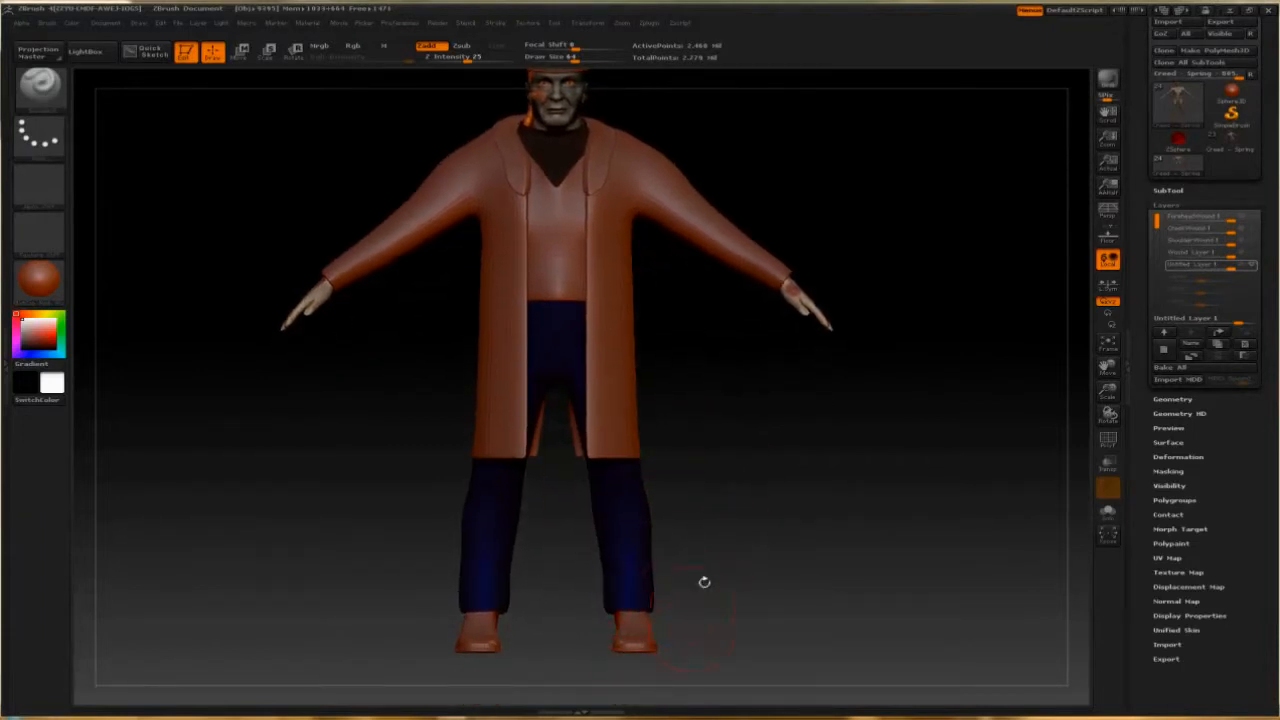
mouse_move(703, 586)
left_mouse_down()
mouse_move(640, 586)
mouse_move(697, 586)
left_mouse_up()
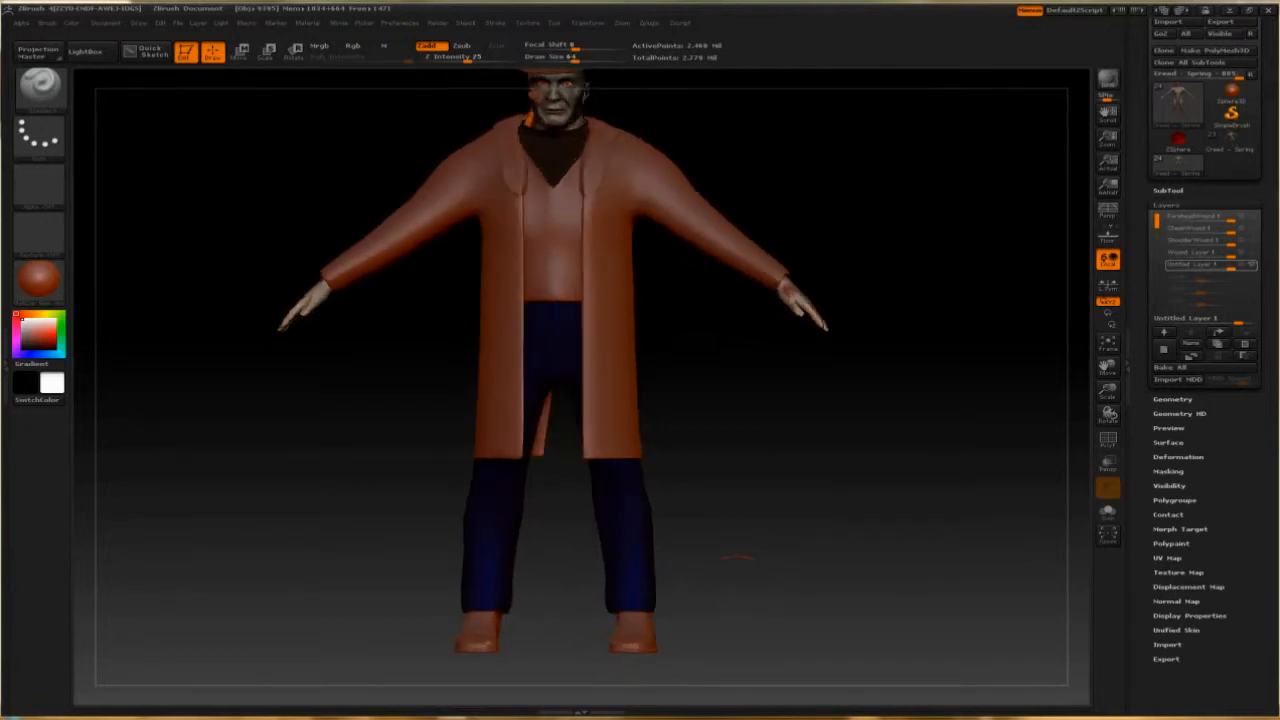
left_click_drag(713, 349, 745, 428, "alt")
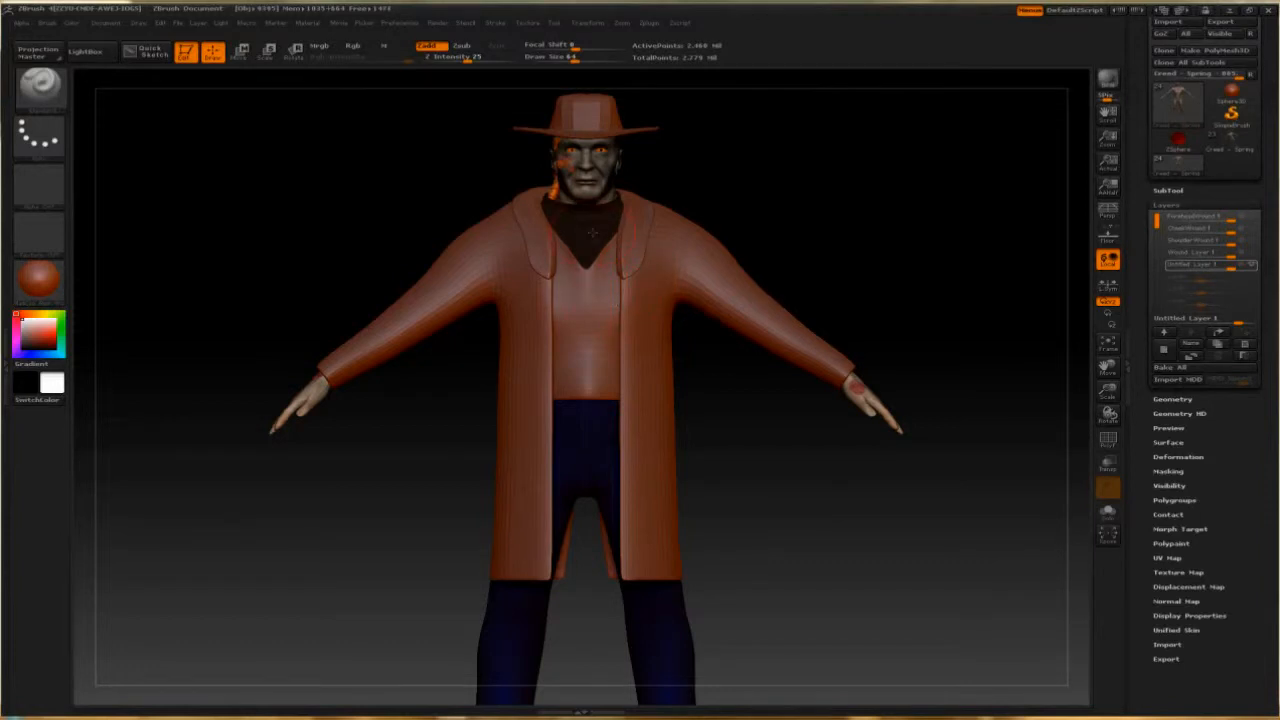
mouse_move(963, 289)
left_mouse_down()
mouse_move(962, 258)
mouse_move(850, 270)
mouse_move(917, 218)
mouse_move(924, 278)
mouse_move(907, 325)
left_mouse_up()
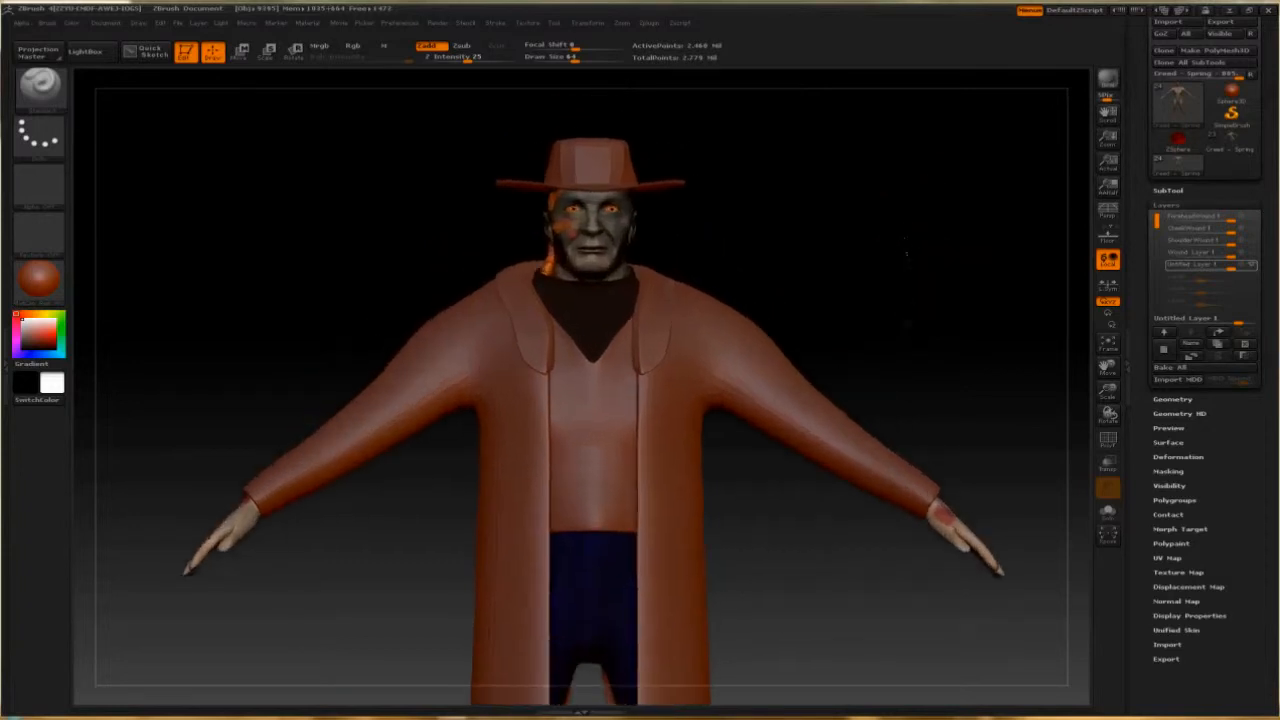
left_click_drag(906, 253, 910, 360, "alt")
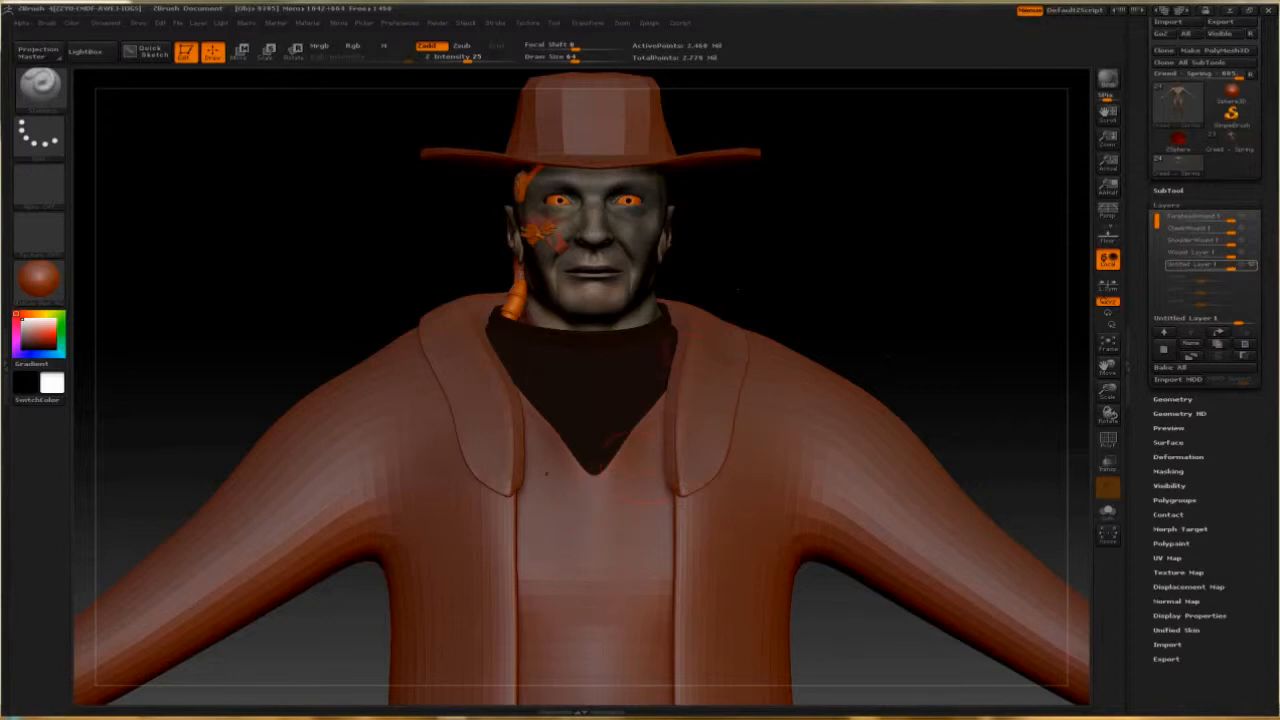
left_click_drag(871, 266, 844, 246)
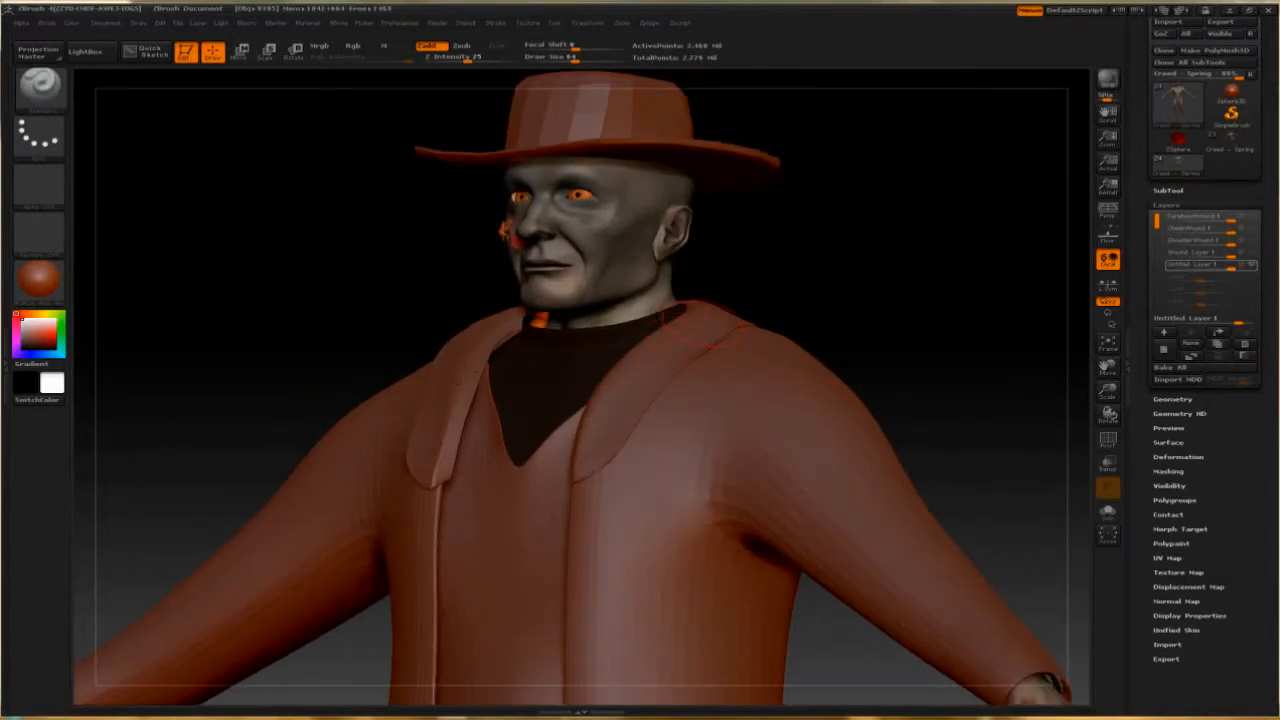
mouse_move(828, 306)
left_mouse_down()
mouse_move(826, 283)
mouse_move(797, 295)
mouse_move(814, 294)
left_mouse_up()
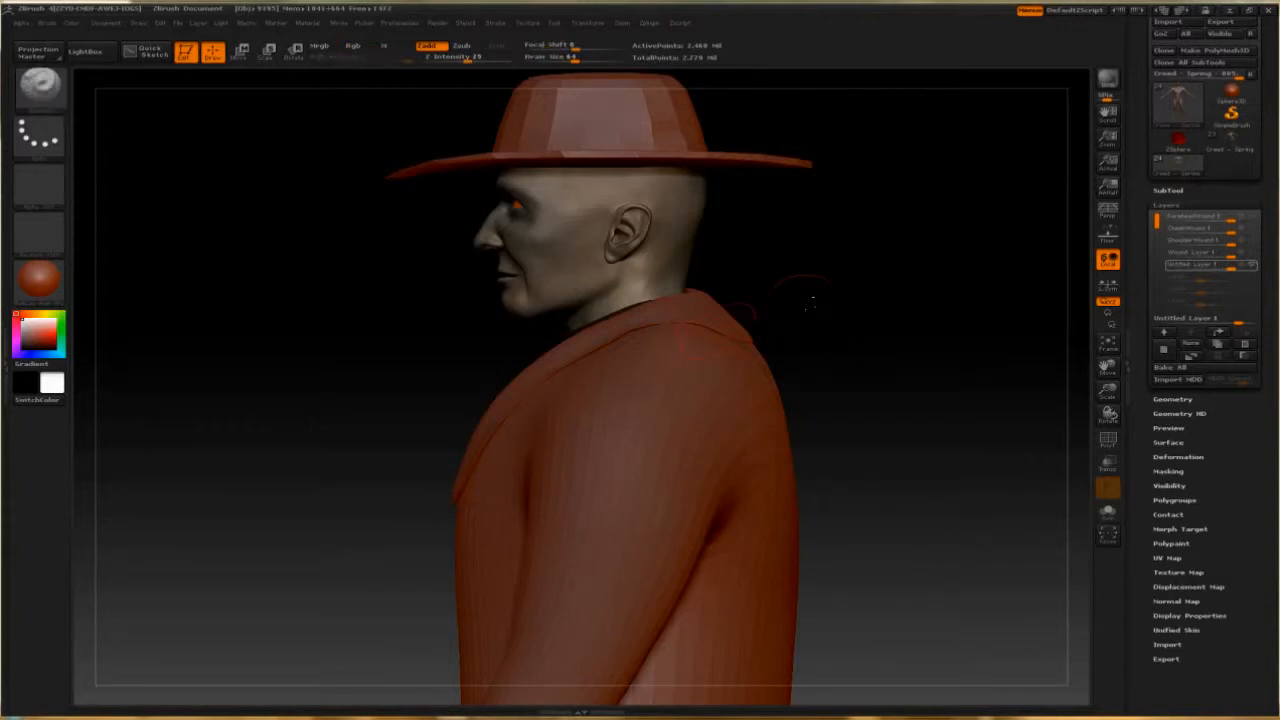
left_click_drag(846, 340, 909, 346)
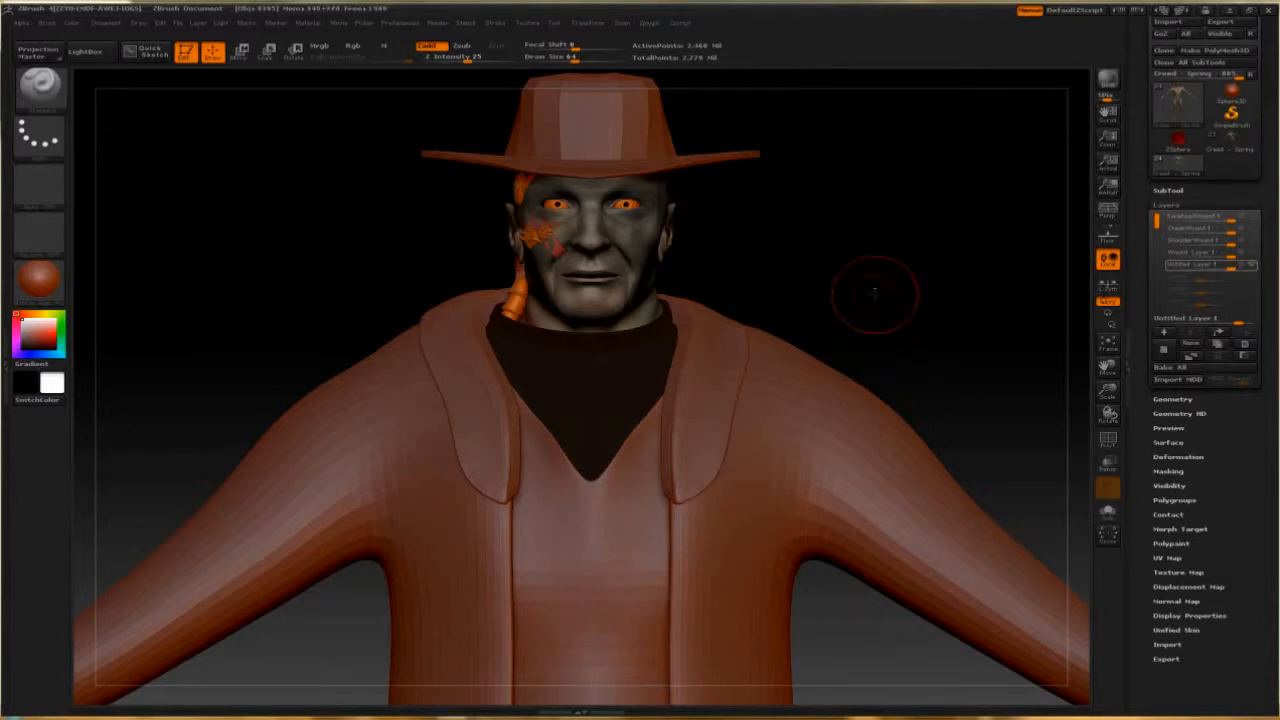
key("f")
left_click_drag(923, 277, 950, 263)
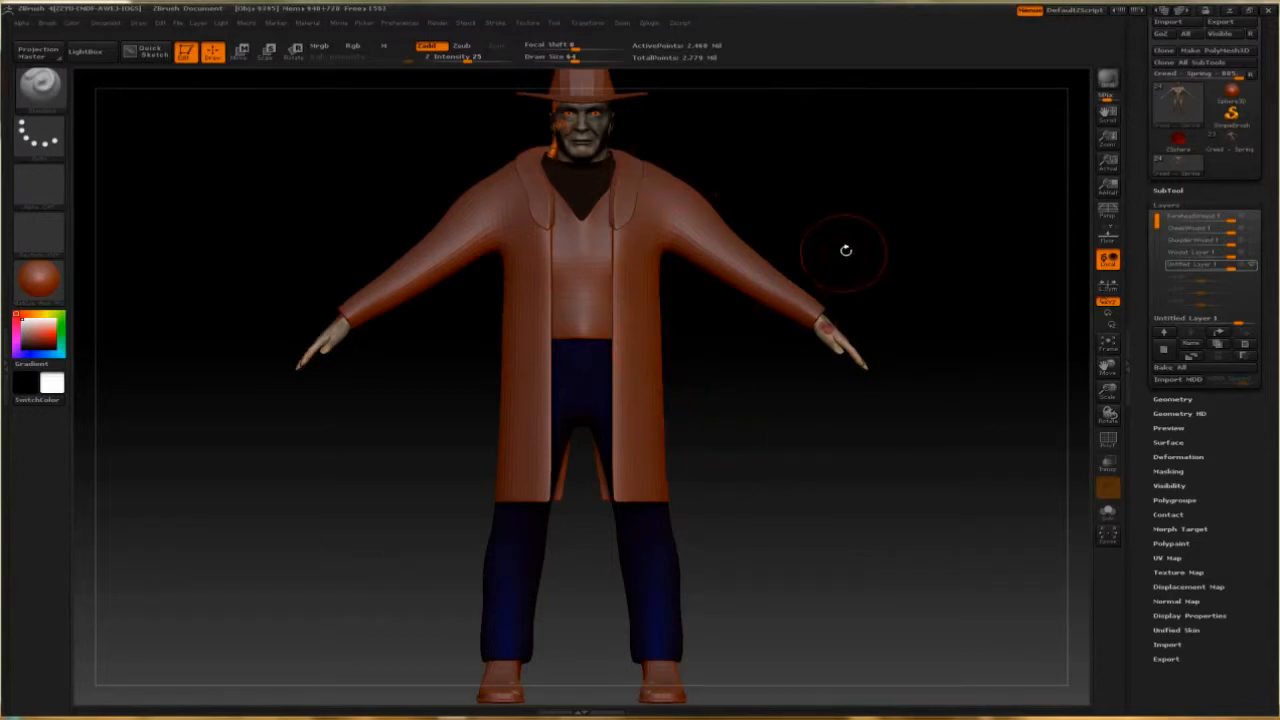
left_click_drag(911, 510, 953, 505)
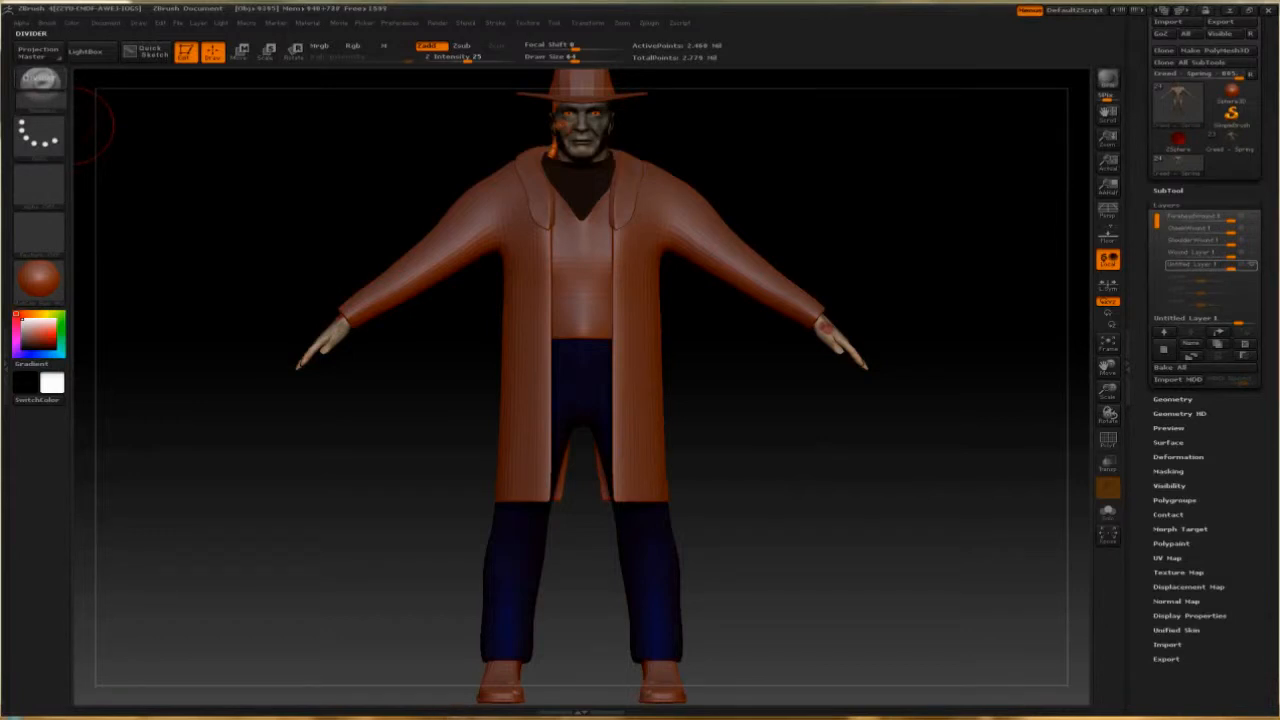
Isolate the male body mesh in Solo mode to view its painted wounds without the clothing.
left_click(1108, 512)
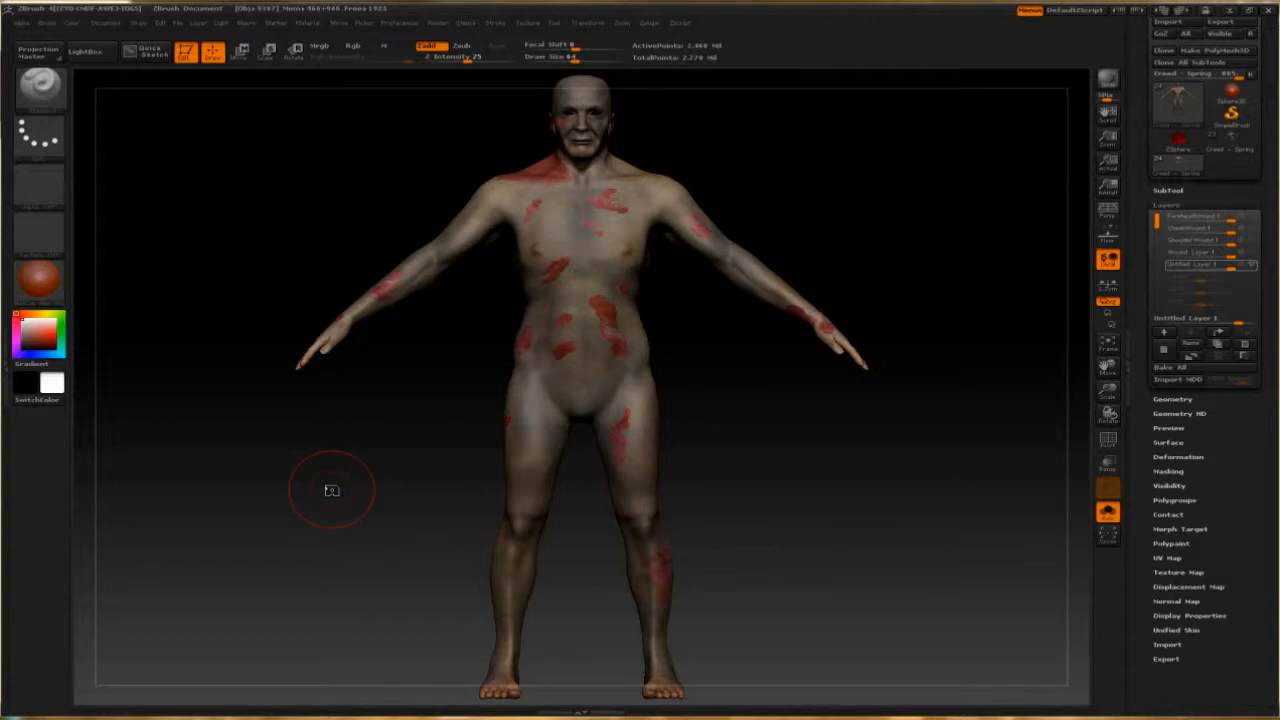
left_click_drag(336, 491, 328, 489)
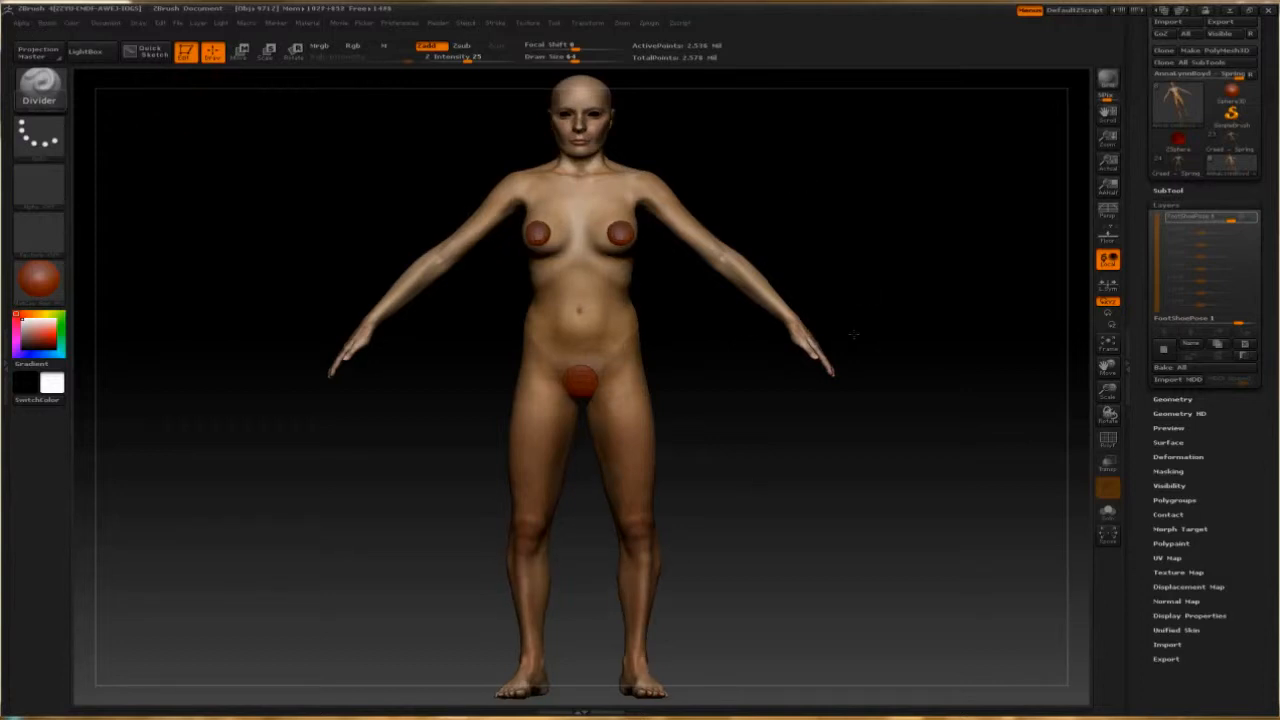
Isolate the forearms and hands of the female model and examine one hand up close from different angles.
left_click_drag(855, 340, 818, 390)
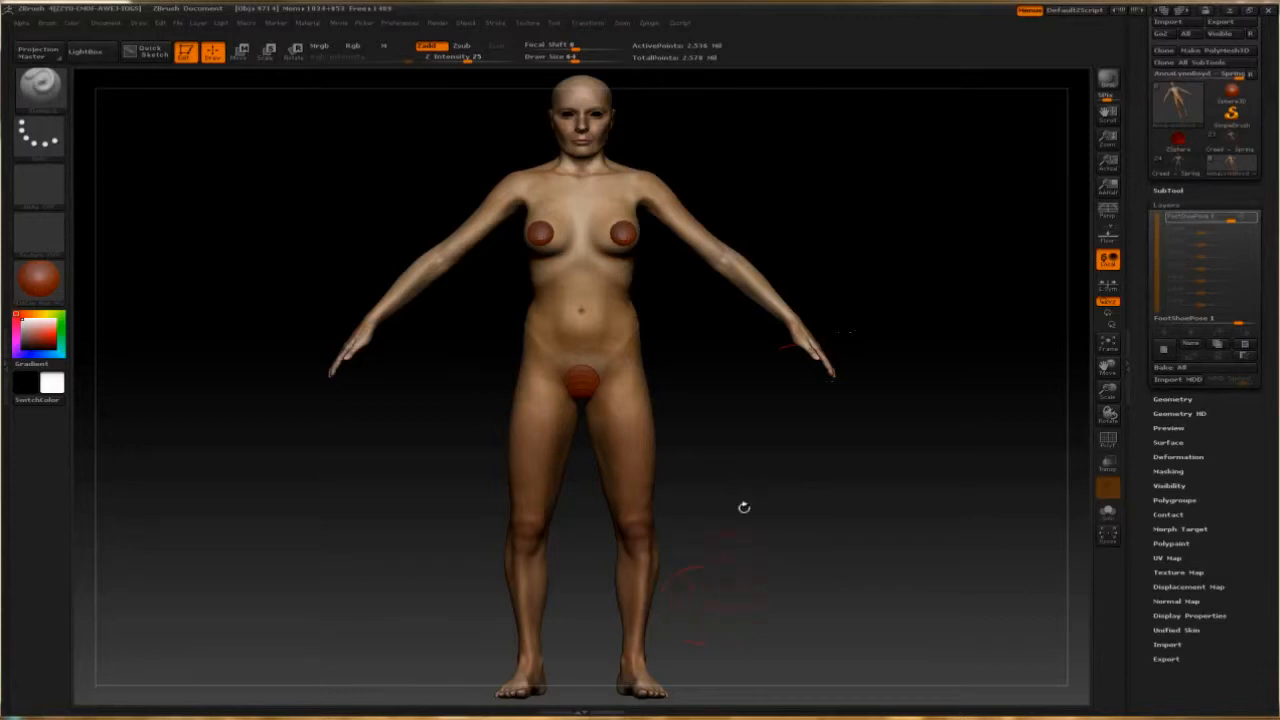
left_click_drag(778, 462, 818, 467)
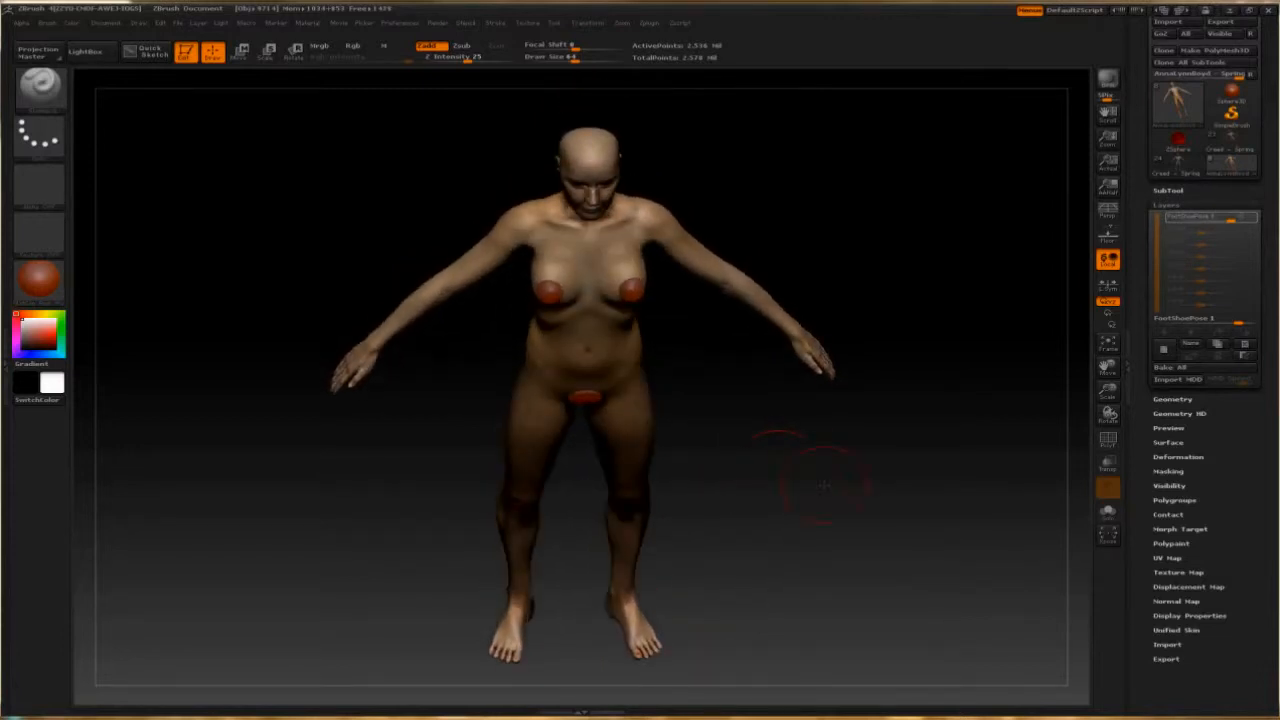
key("f")
mouse_move(900, 431)
left_mouse_down("alt")
mouse_move(814, 443)
mouse_move(697, 357)
mouse_move(716, 358)
mouse_move(729, 417)
mouse_move(740, 406)
mouse_move(723, 420)
mouse_move(727, 407)
mouse_move(571, 286)
mouse_move(658, 298)
left_mouse_up("alt")
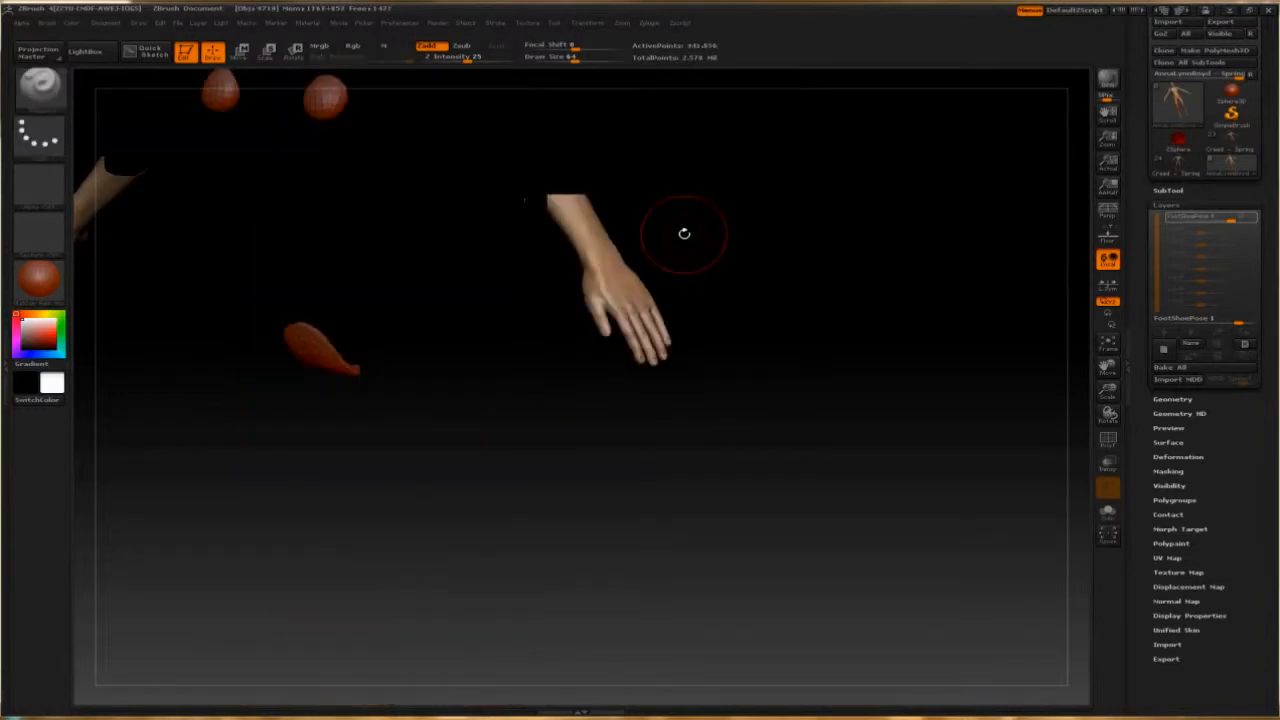
left_click_drag(717, 231, 739, 259, "alt")
left_click_drag(525, 199, 432, 364)
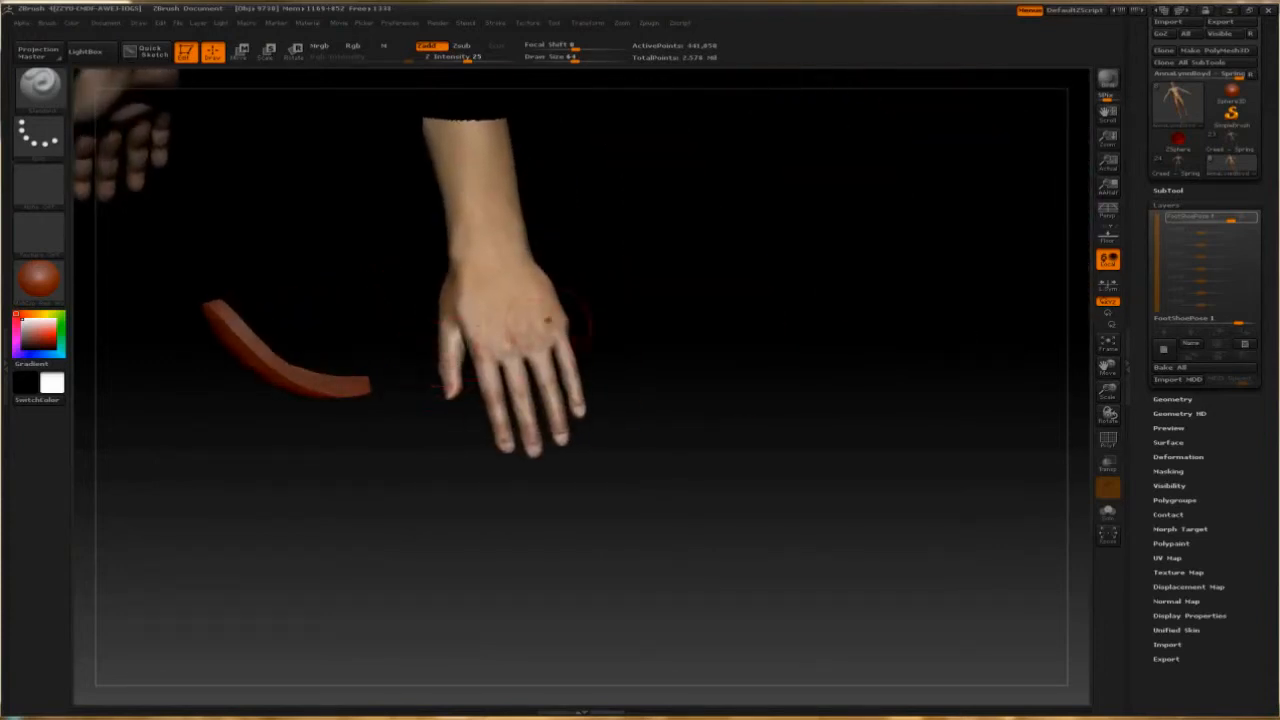
left_click_drag(567, 315, 586, 315)
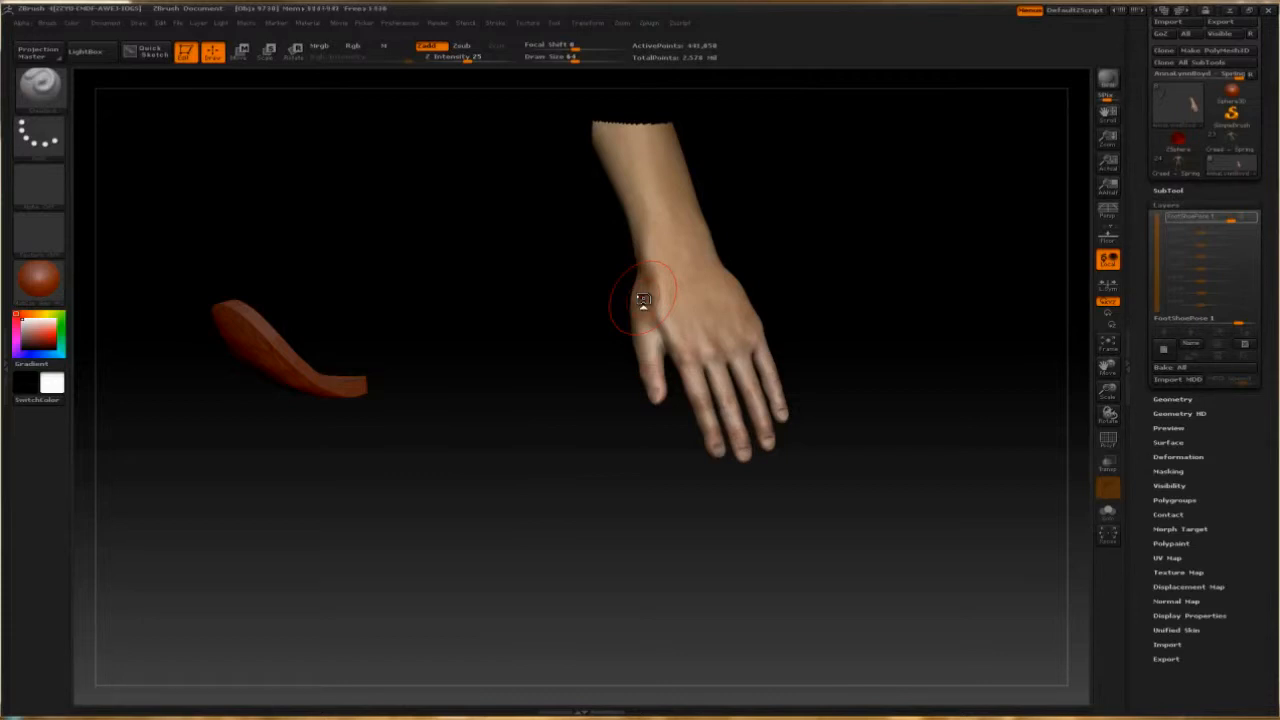
left_click_drag(837, 289, 848, 290)
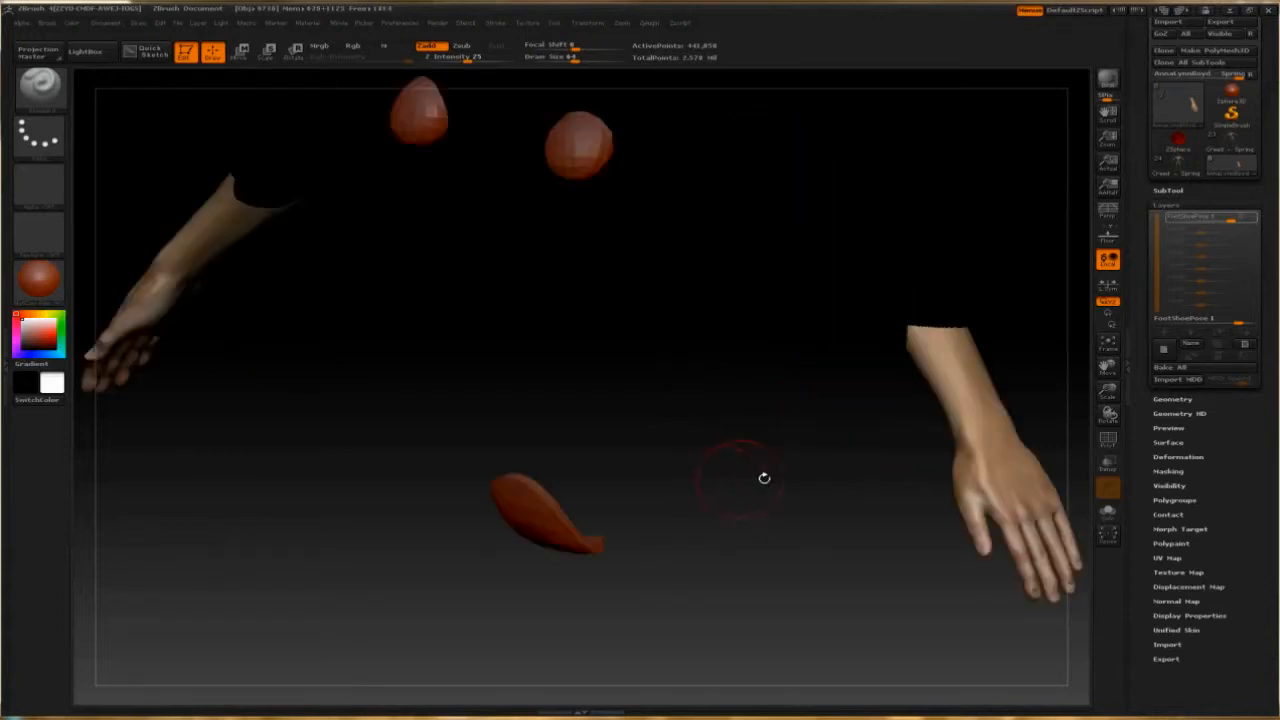
Unhide the rest of the female body mesh and align the view with the front of the torso.
key("ctrl+shift")
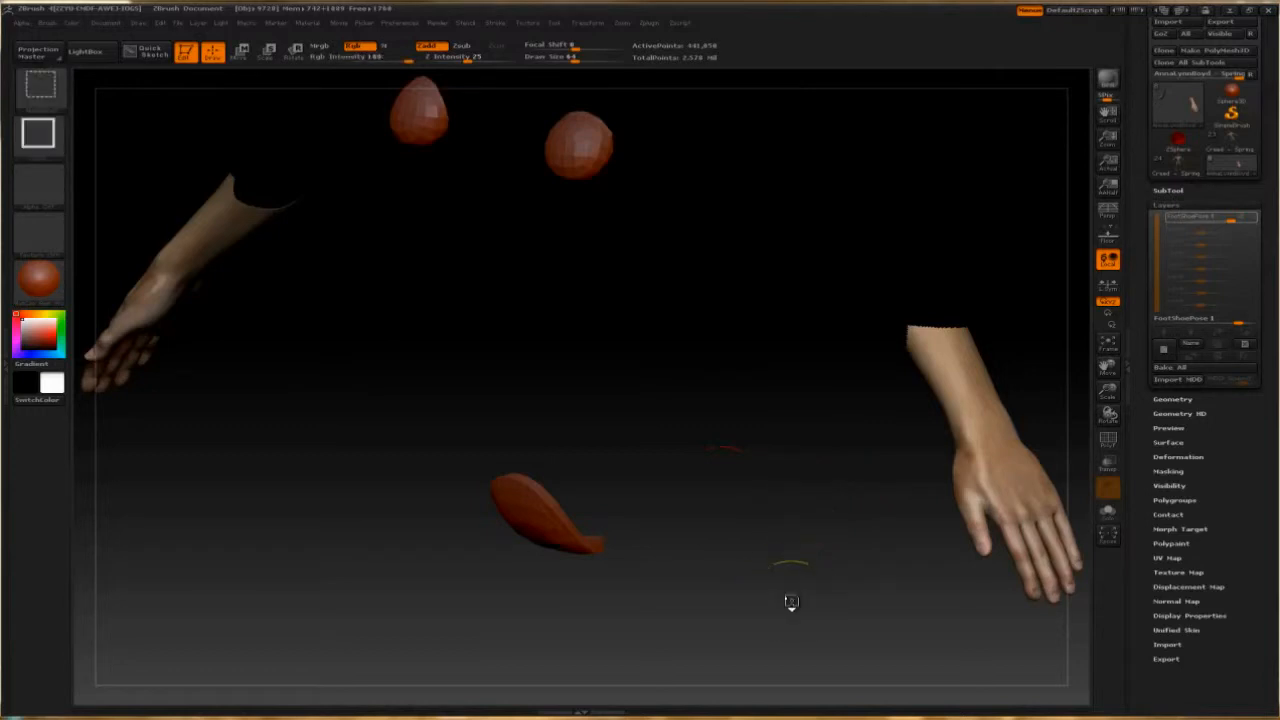
left_click(467, 495, "ctrl+shift")
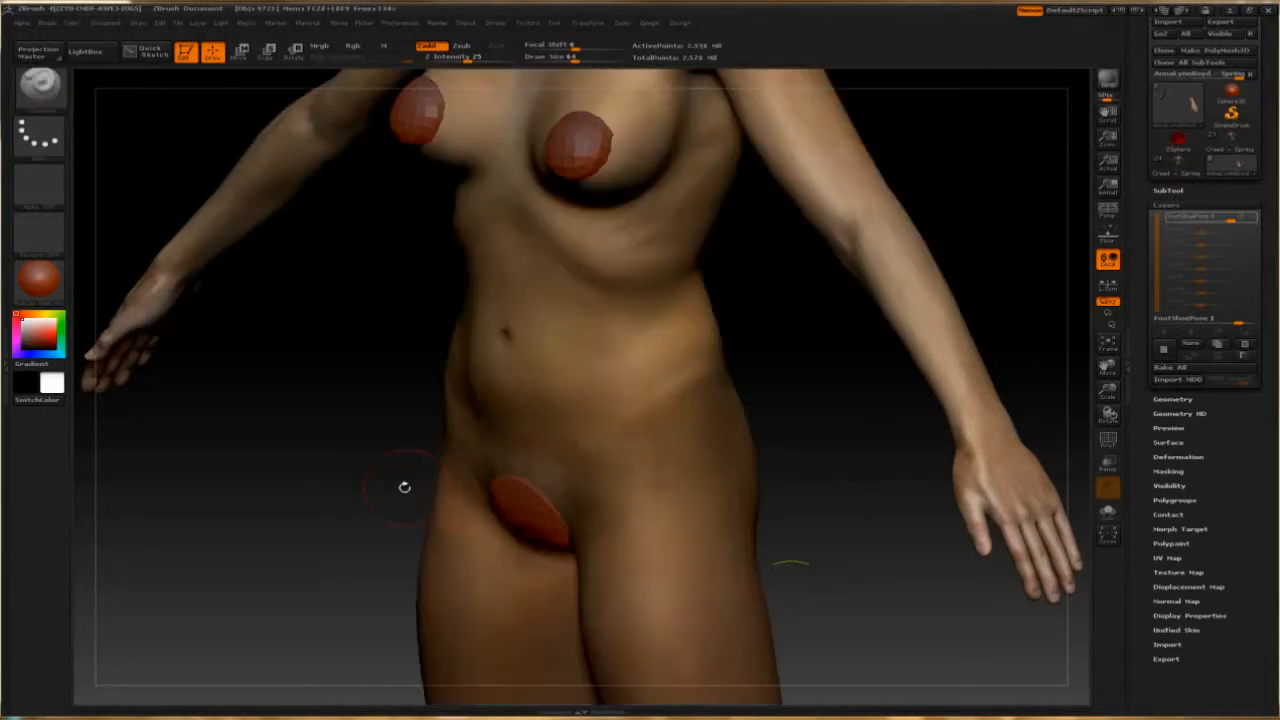
left_click_drag(341, 410, 368, 406)
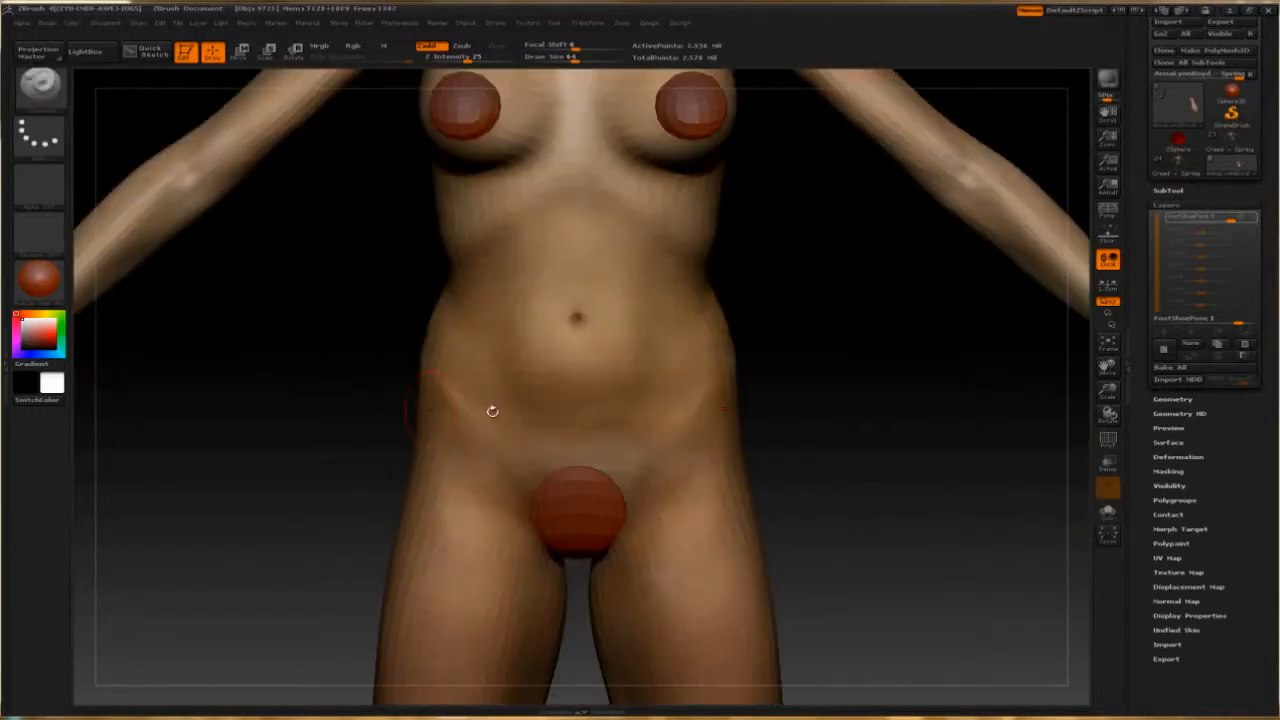
Examine the female body from the hips and side around to the upper back.
mouse_move(900, 394)
left_mouse_down()
mouse_move(790, 404)
mouse_move(848, 408)
left_mouse_up()
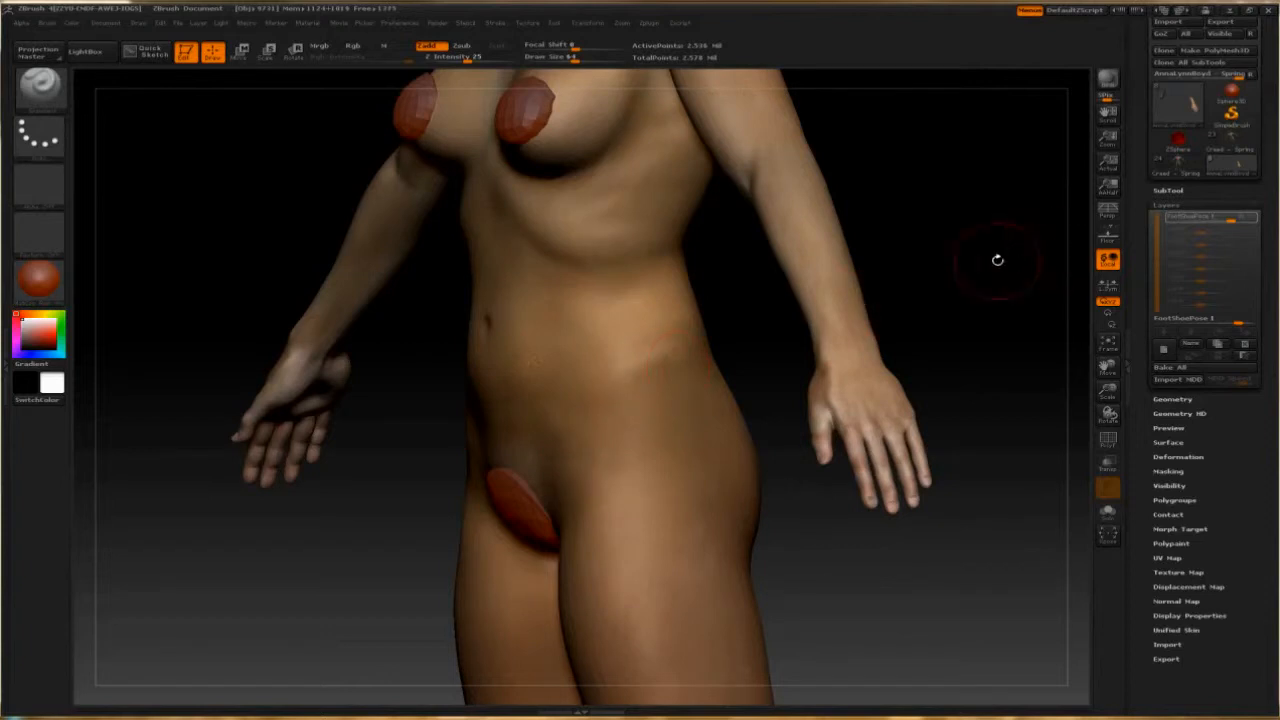
left_click_drag(991, 260, 955, 262)
left_click_drag(926, 560, 905, 130, "alt")
left_click_drag(885, 389, 903, 500, "alt")
left_click_drag(895, 85, 969, 357, "alt")
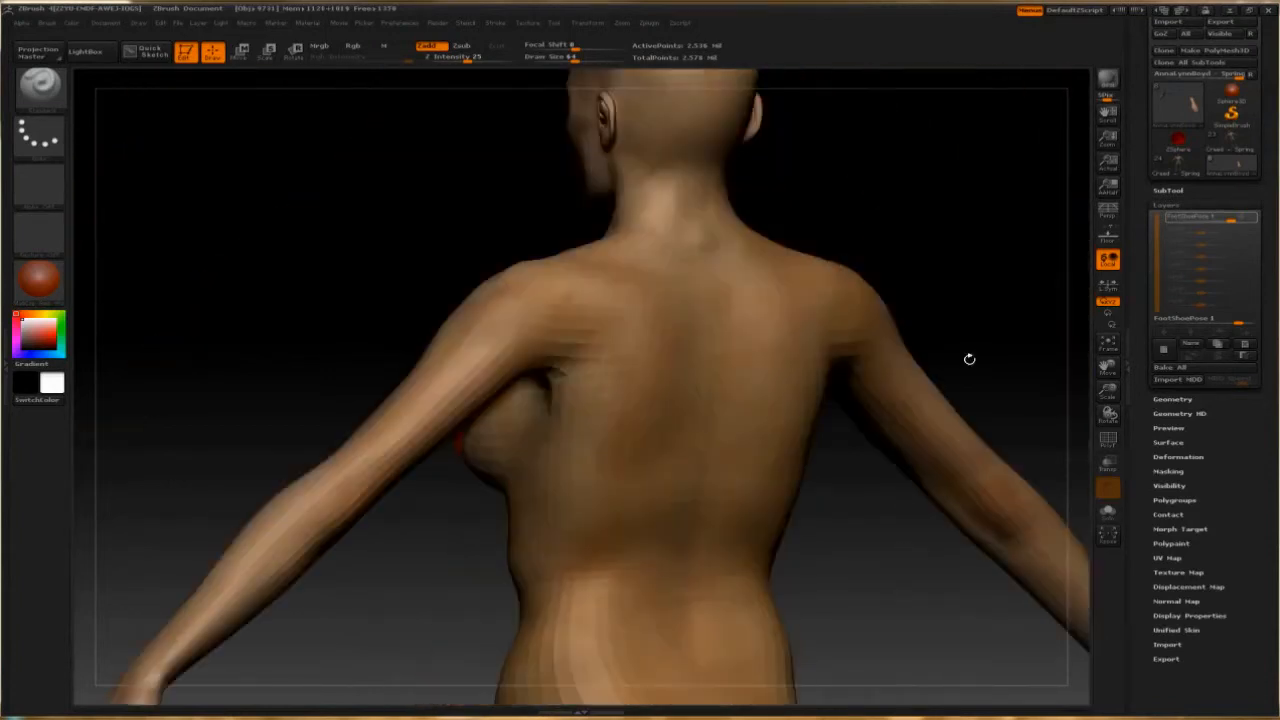
left_click_drag(968, 218, 968, 337, "alt")
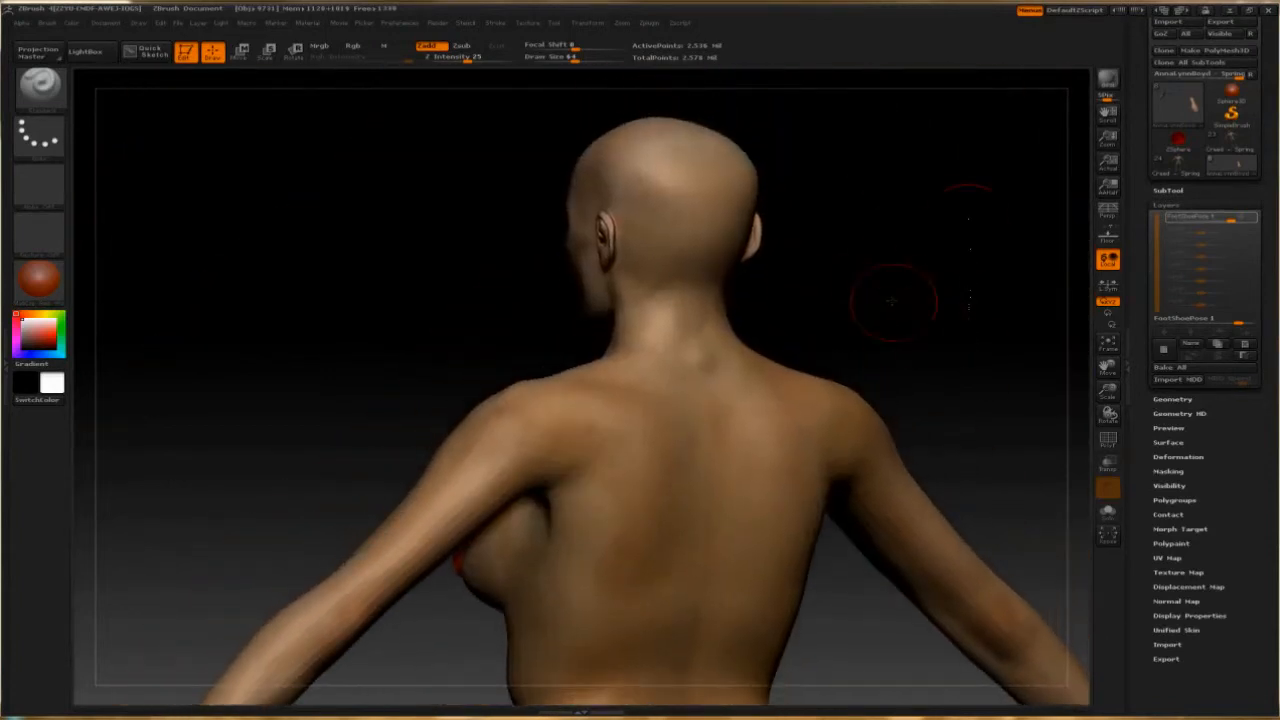
Examine the back of the female model's head, neck and shoulders up close.
left_click_drag(878, 276, 878, 310, "alt")
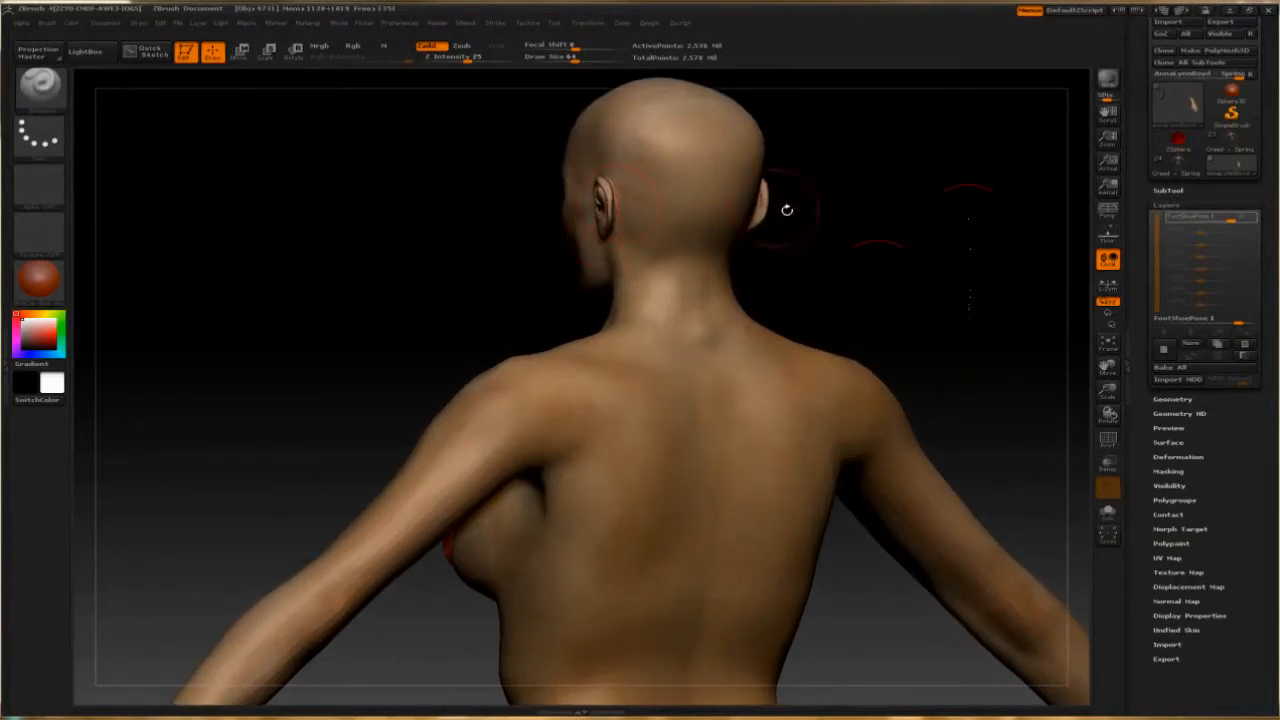
left_click_drag(838, 197, 815, 289, "alt")
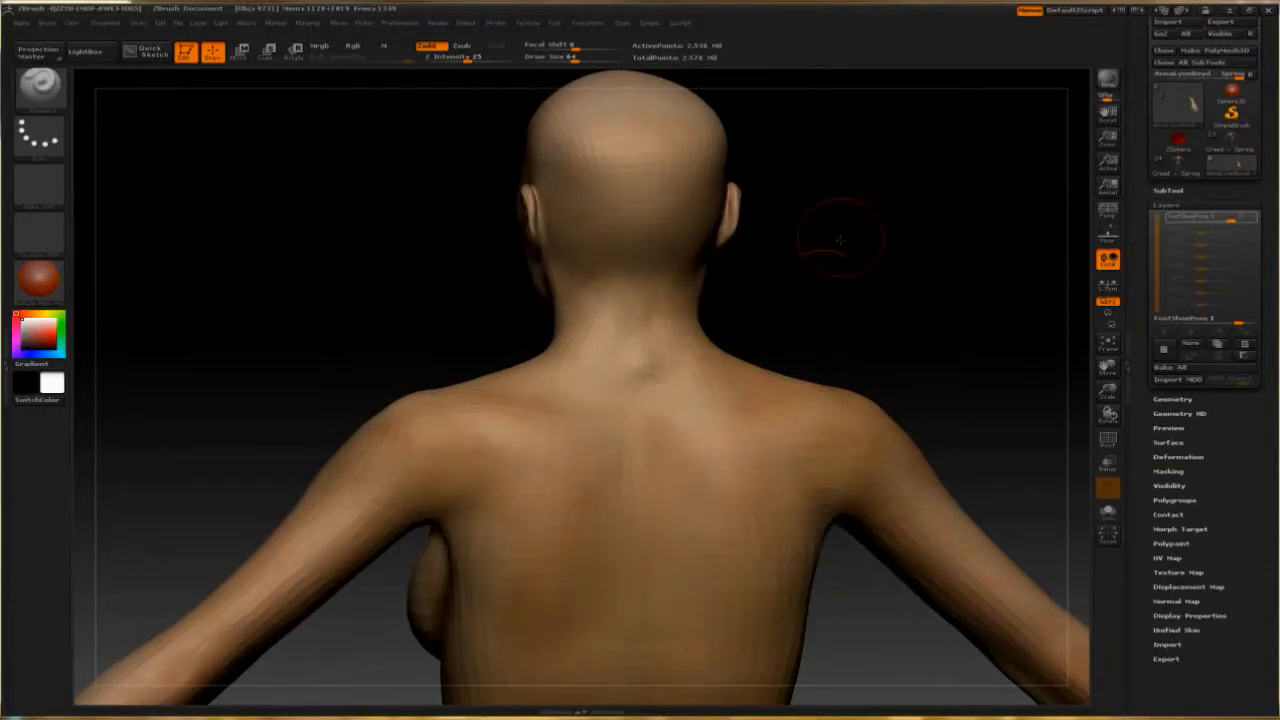
left_click_drag(840, 243, 841, 405, "alt")
left_click_drag(850, 280, 865, 312, "alt")
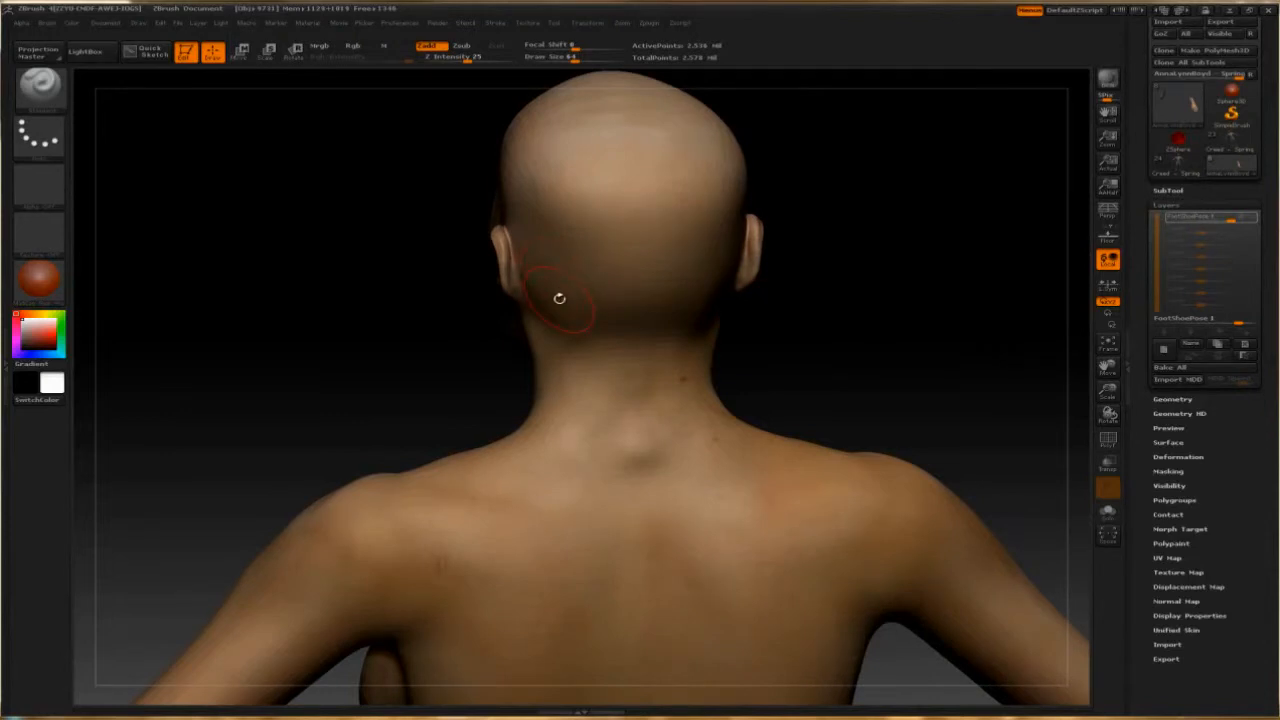
left_click_drag(368, 309, 417, 330)
left_click_drag(417, 215, 418, 336, "alt")
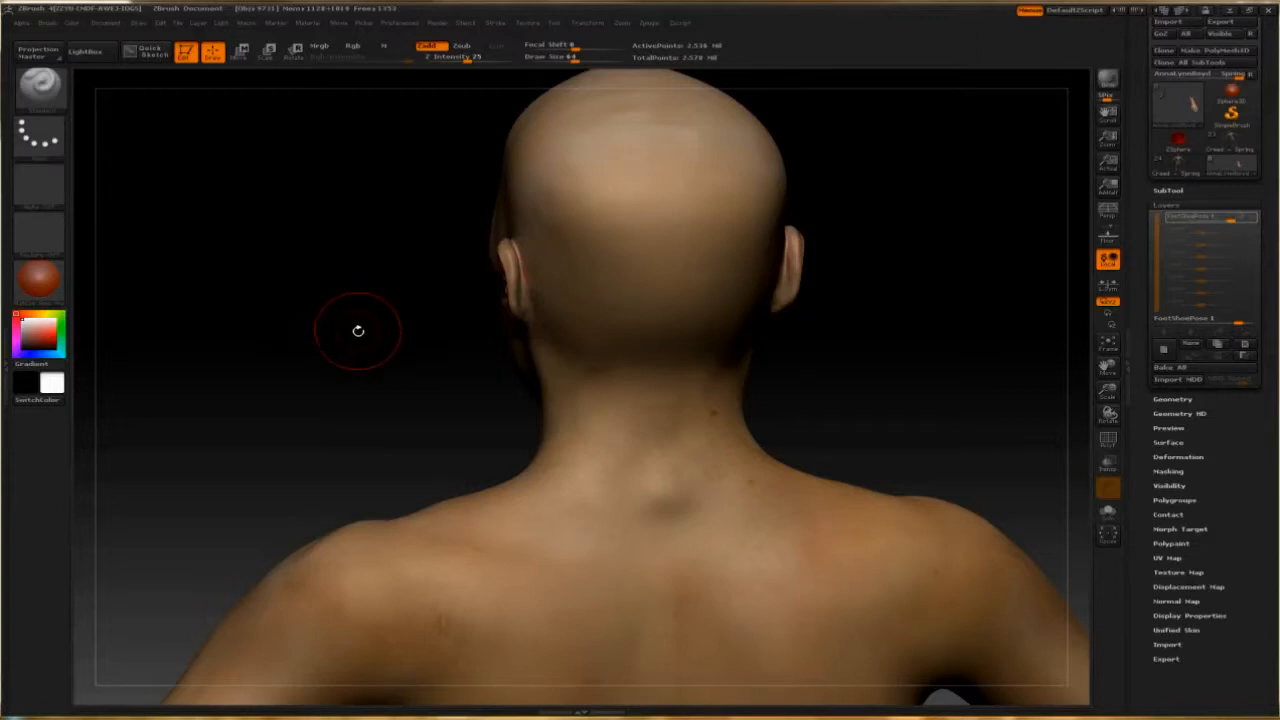
View the female model's upper back straight on and fit the whole figure in the view.
mouse_move(341, 345)
left_mouse_down()
mouse_move(390, 368)
mouse_move(428, 366)
mouse_move(339, 337)
left_mouse_up()
mouse_move(903, 405)
left_mouse_down("alt")
mouse_move(896, 369)
mouse_move(897, 403)
mouse_move(920, 310)
mouse_move(901, 215)
mouse_move(911, 194)
mouse_move(925, 234)
mouse_move(940, 100)
left_mouse_up("alt")
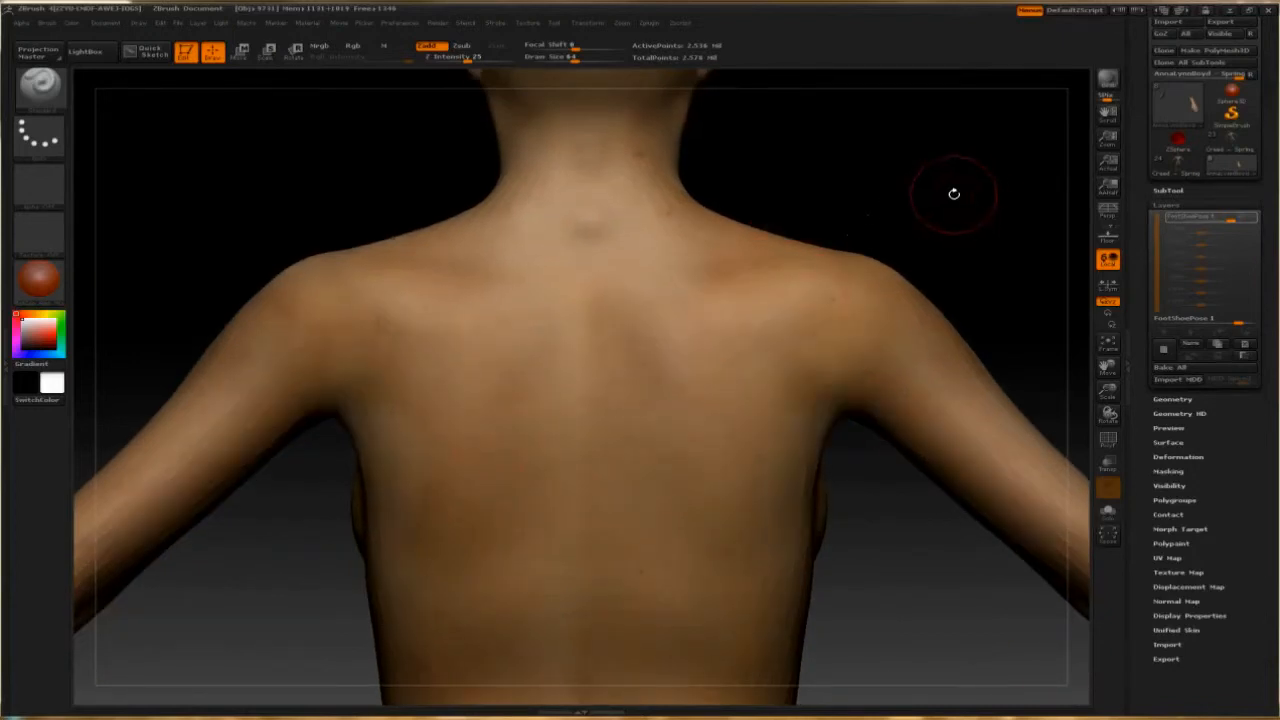
key("f")
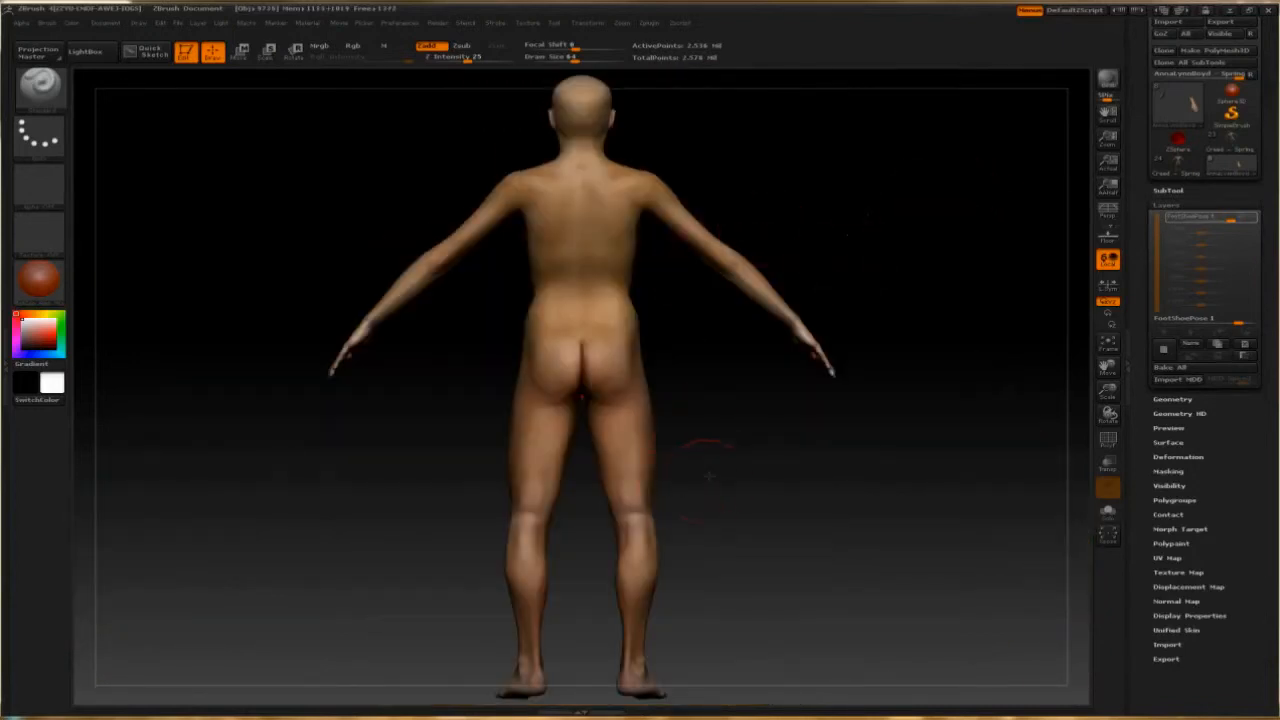
left_click_drag(712, 475, 843, 490)
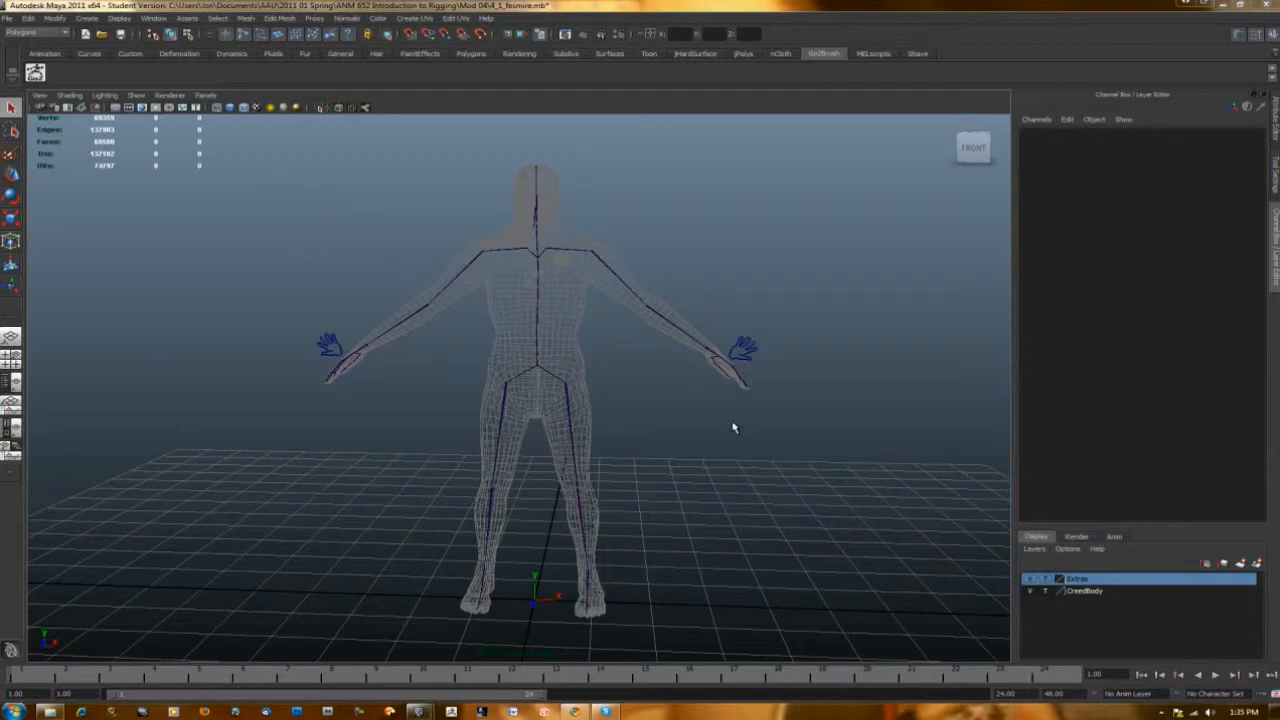
In Maya, examine the joint skeleton inside the male wireframe body from the front.
left_click_drag(726, 422, 703, 434, "alt")
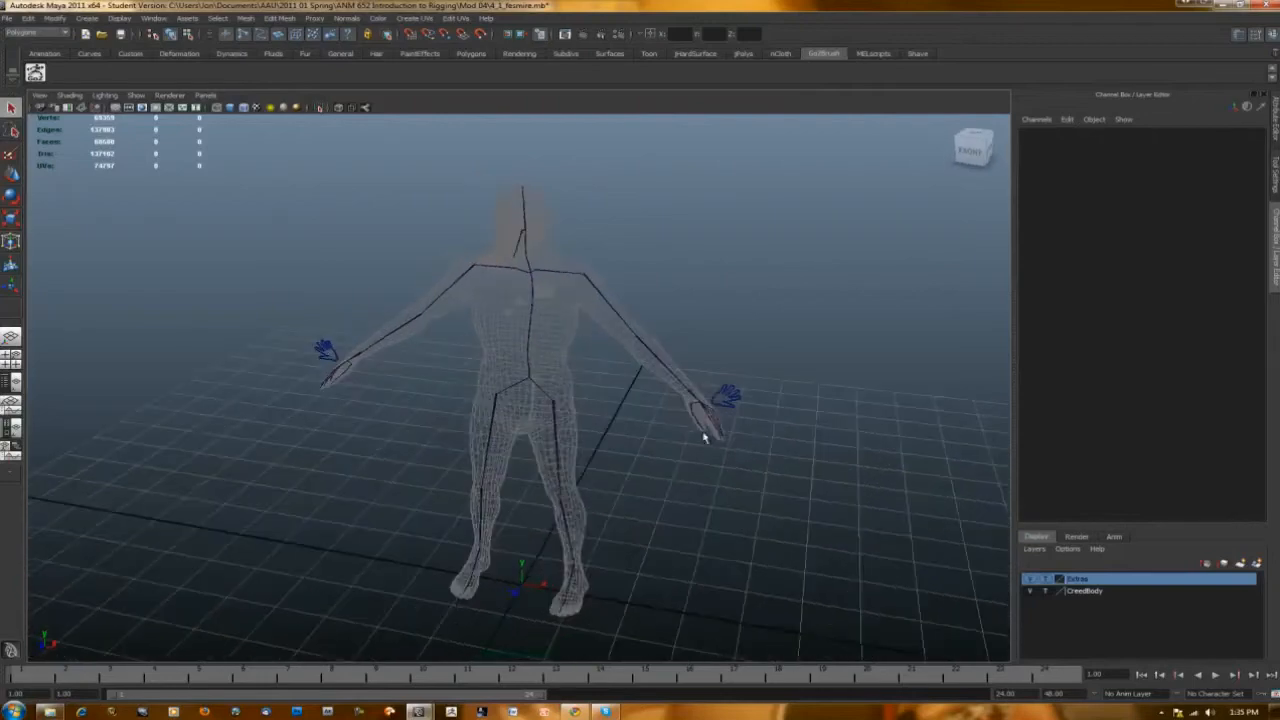
scroll(628, 329, "up", 3)
scroll(628, 329, "up", 2)
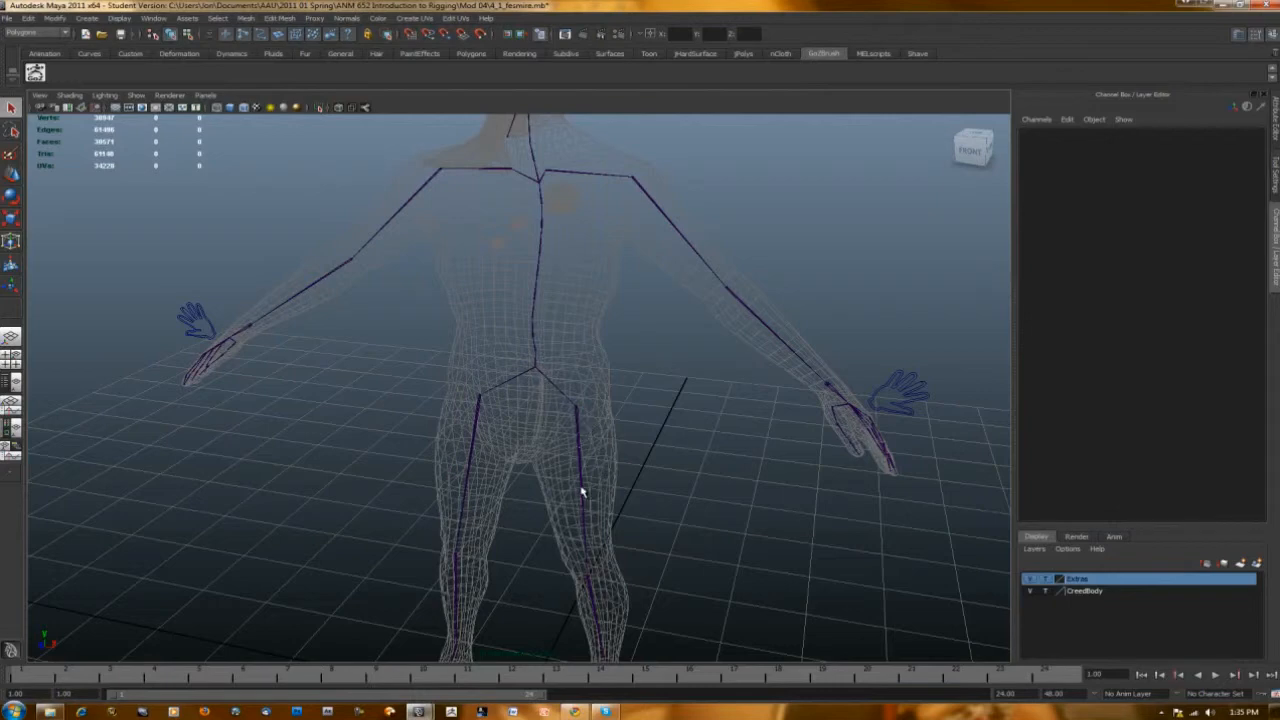
scroll(698, 499, "down", 6)
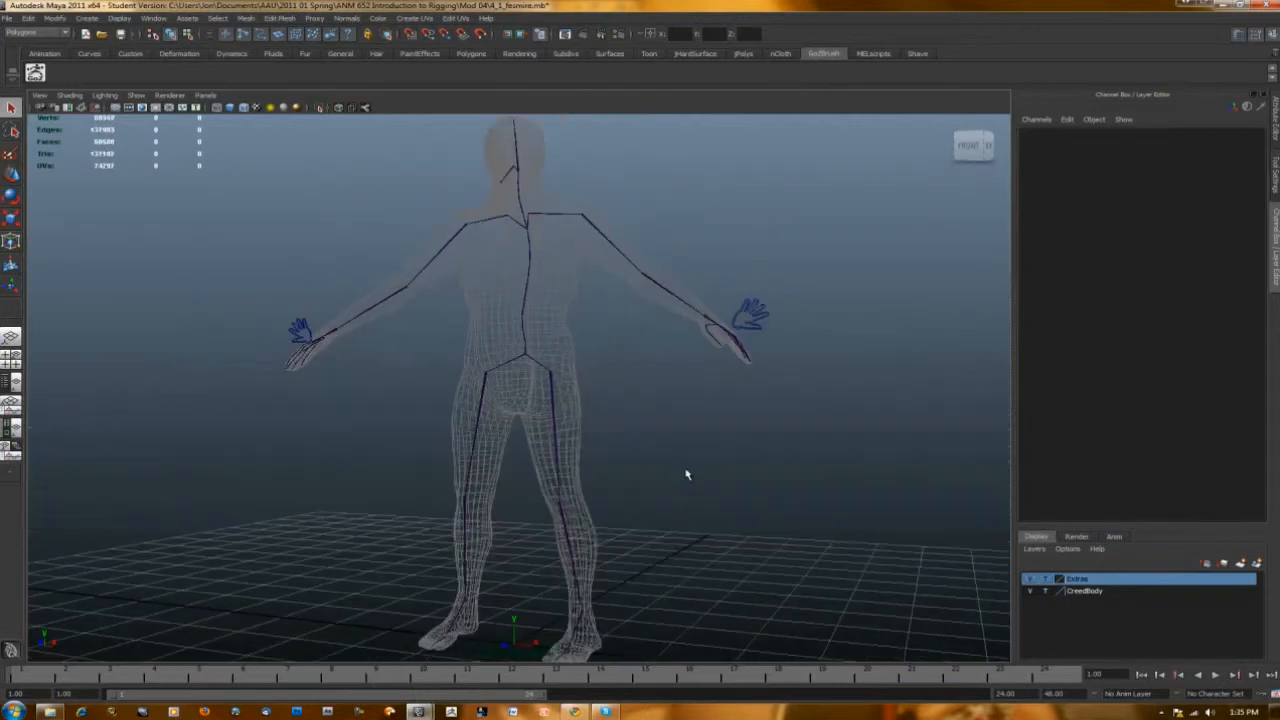
left_click_drag(684, 466, 700, 472, "alt")
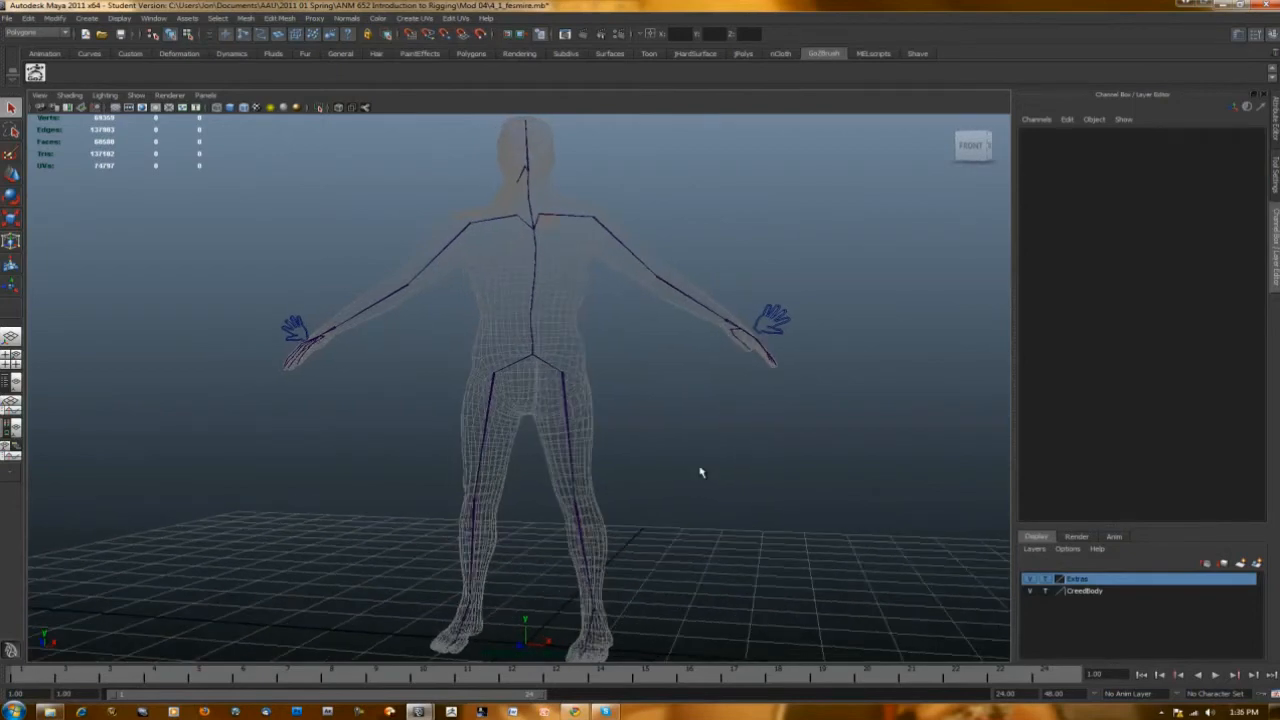
Examine the rig's arm, hand, pelvis and leg joints from an angled view, ending on the full figure.
left_click_drag(666, 370, 609, 306, "alt")
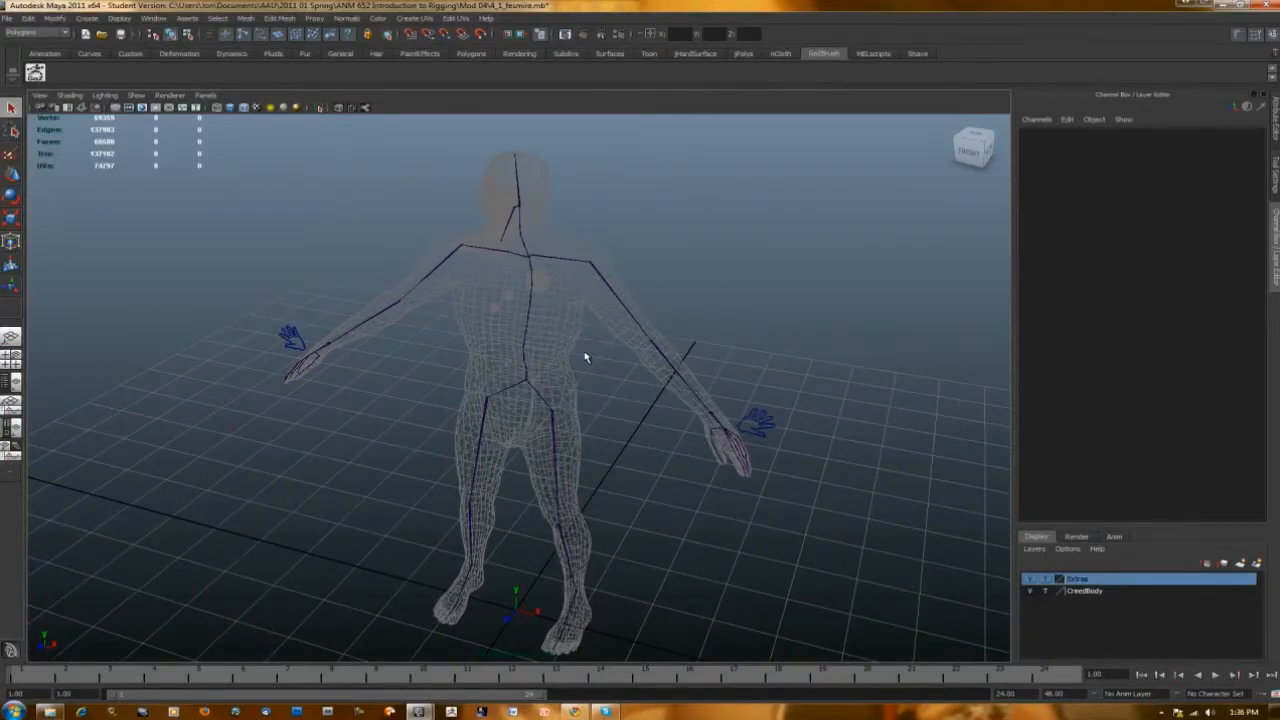
scroll(601, 381, "up", 4)
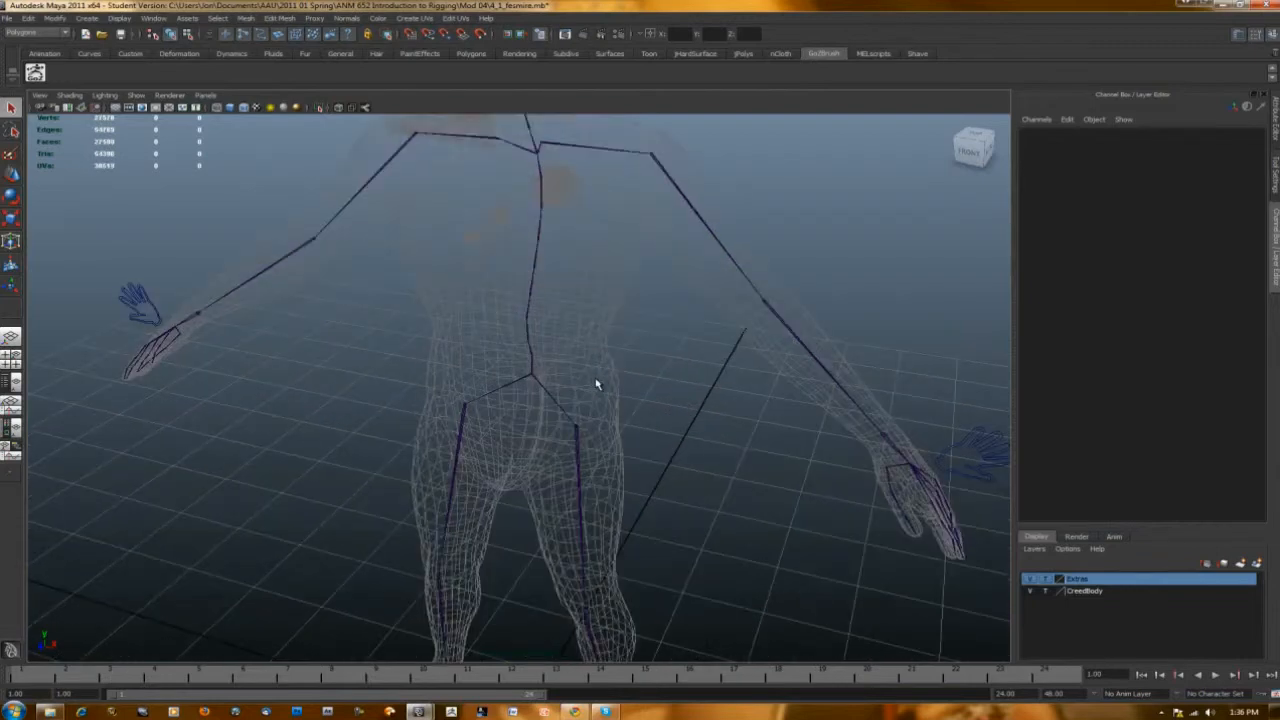
left_click_drag(734, 408, 694, 406, "alt")
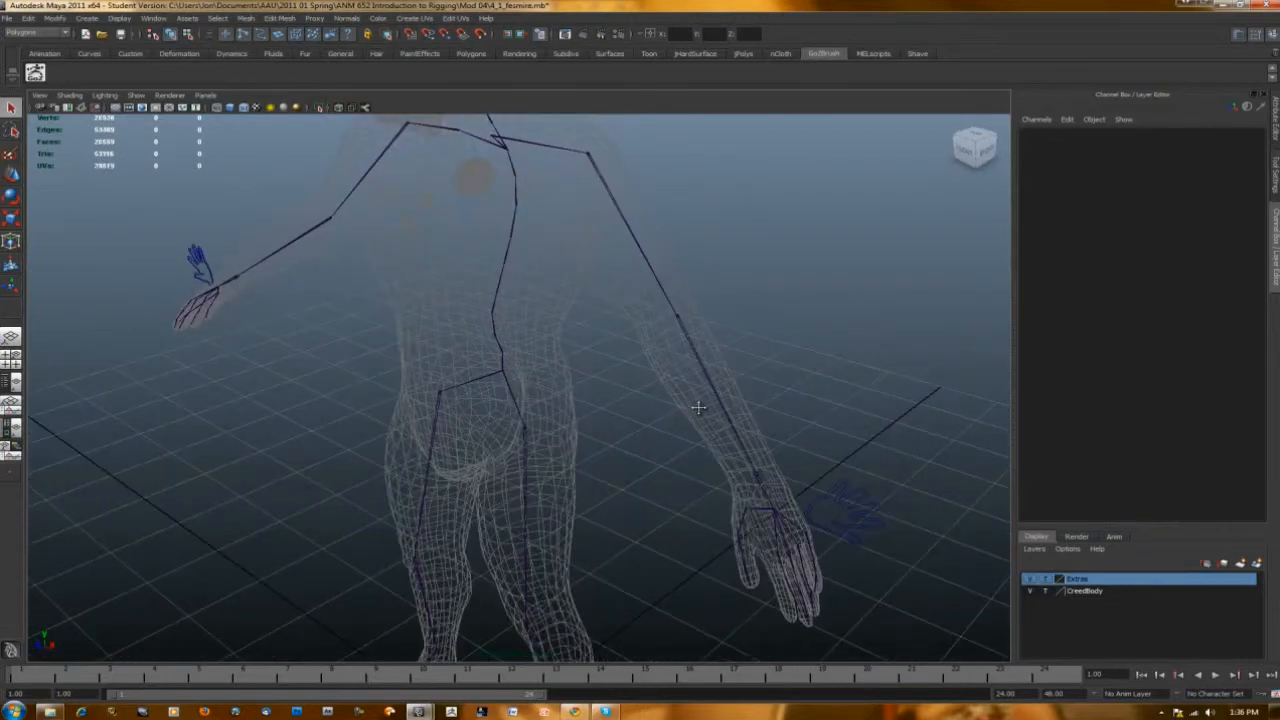
middle_click_drag(663, 406, 649, 342, "alt")
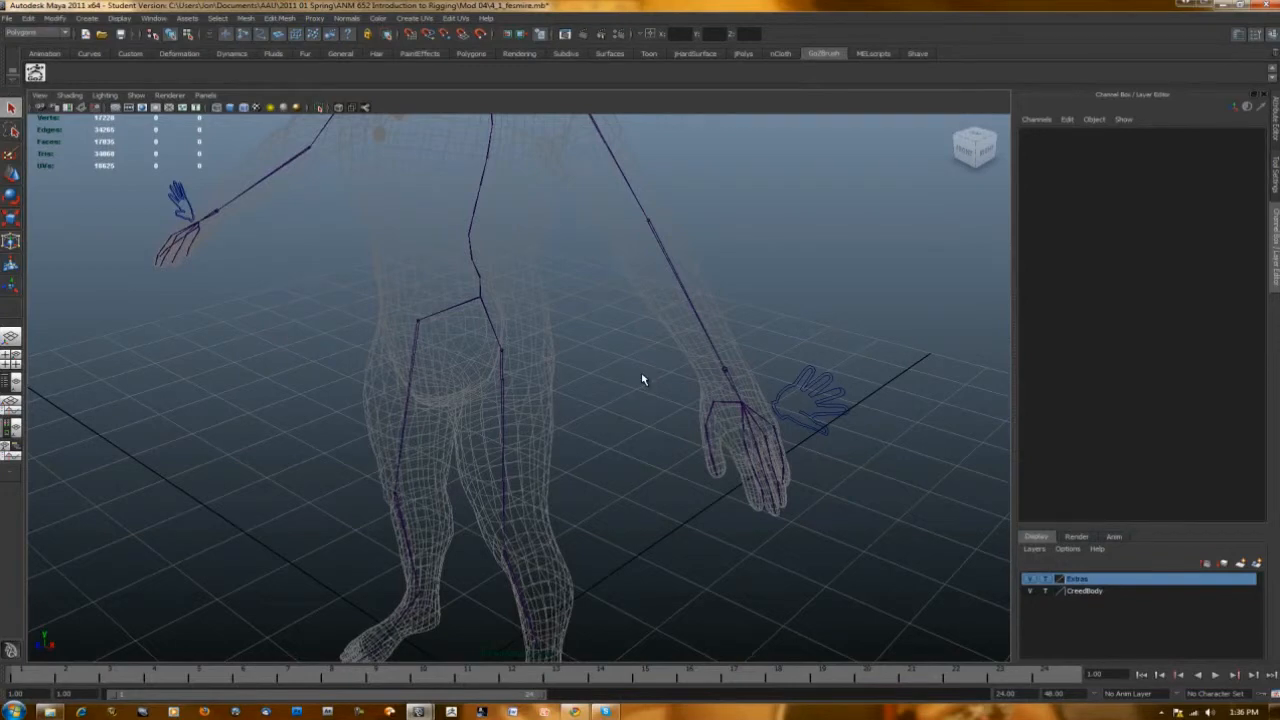
scroll(640, 373, "down", 3)
left_click_drag(636, 371, 680, 357, "alt")
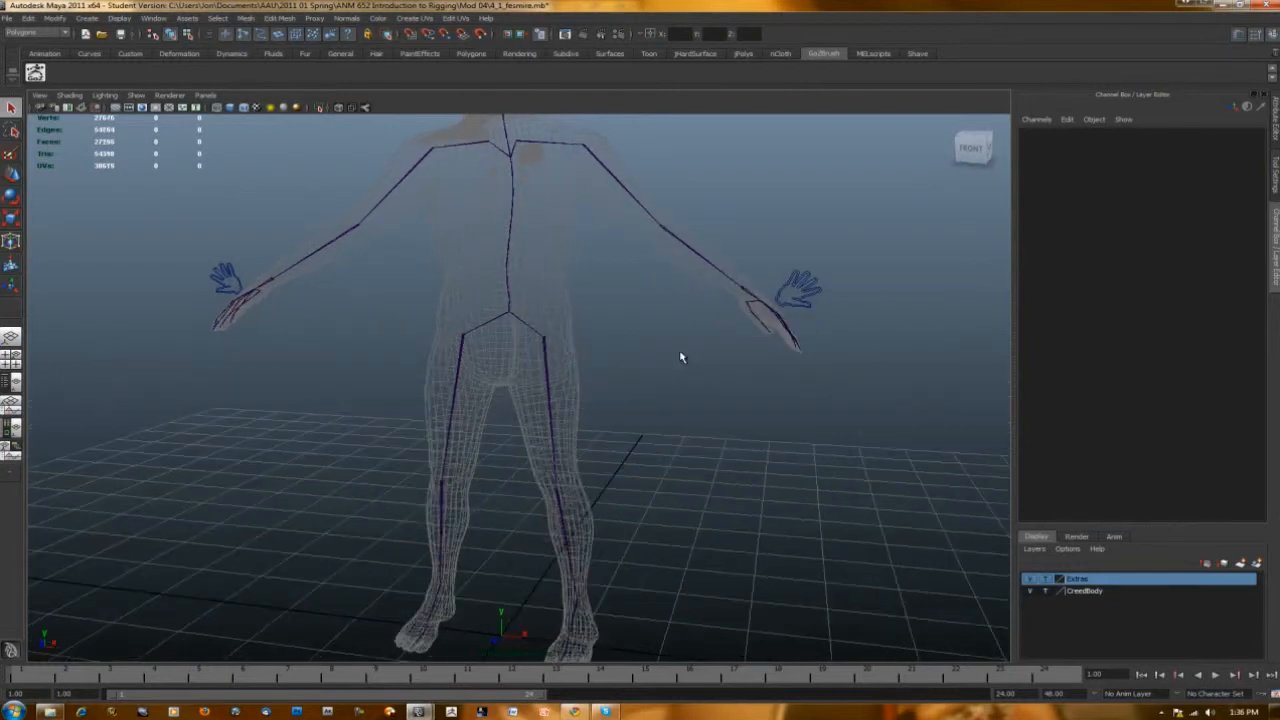
scroll(681, 355, "down", 2)
middle_click_drag(686, 351, 699, 374, "alt")
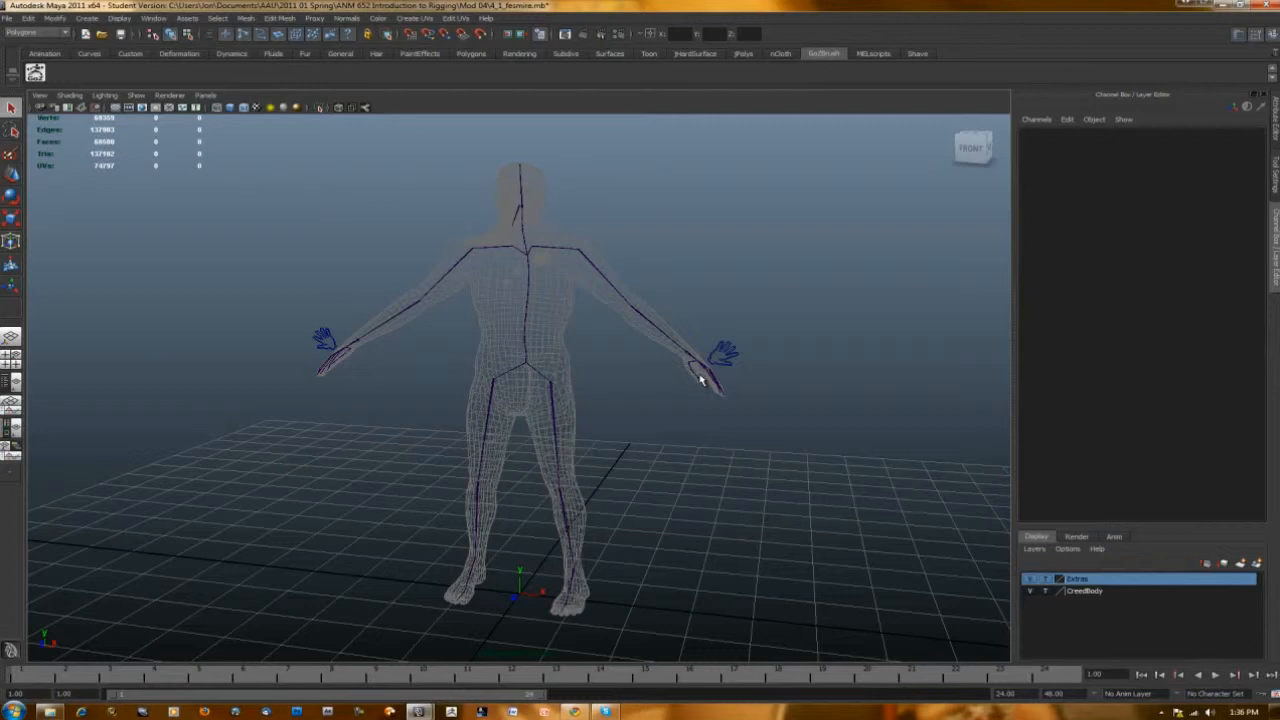
Select the left and right hand controls in turn to review their finger attributes, and clear the selection.
scroll(686, 377, "up", 4)
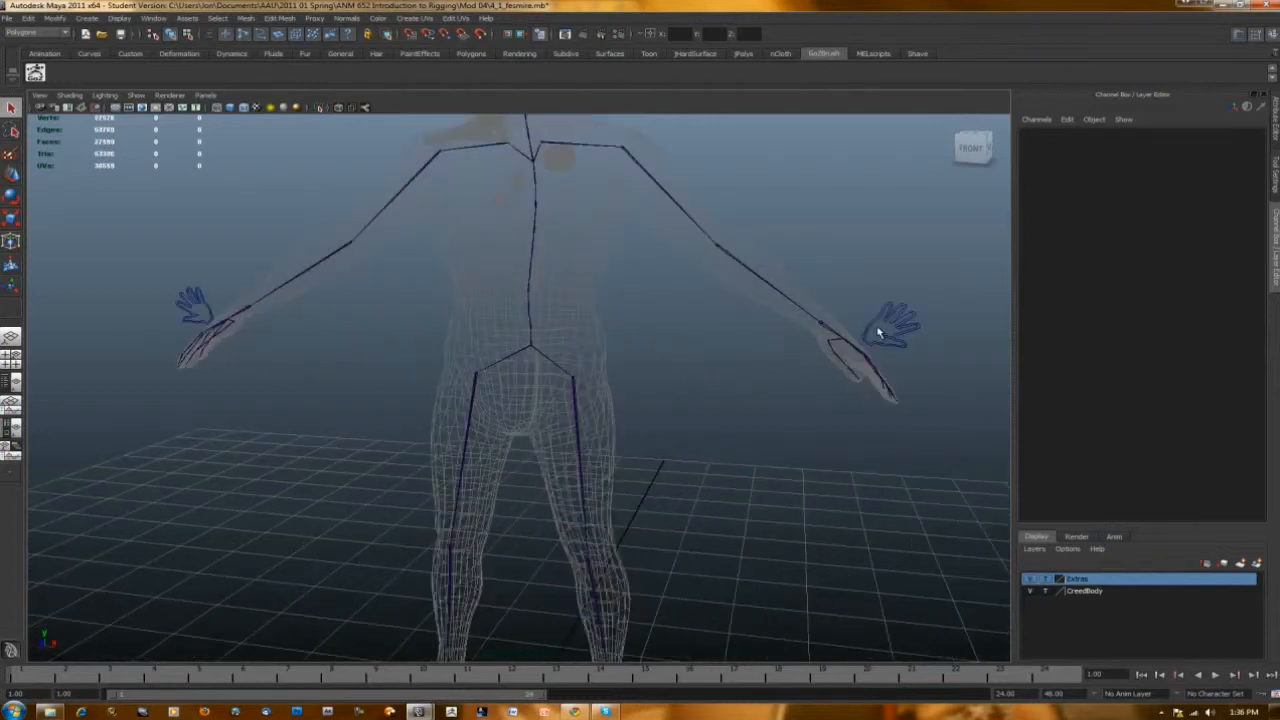
left_click(911, 352)
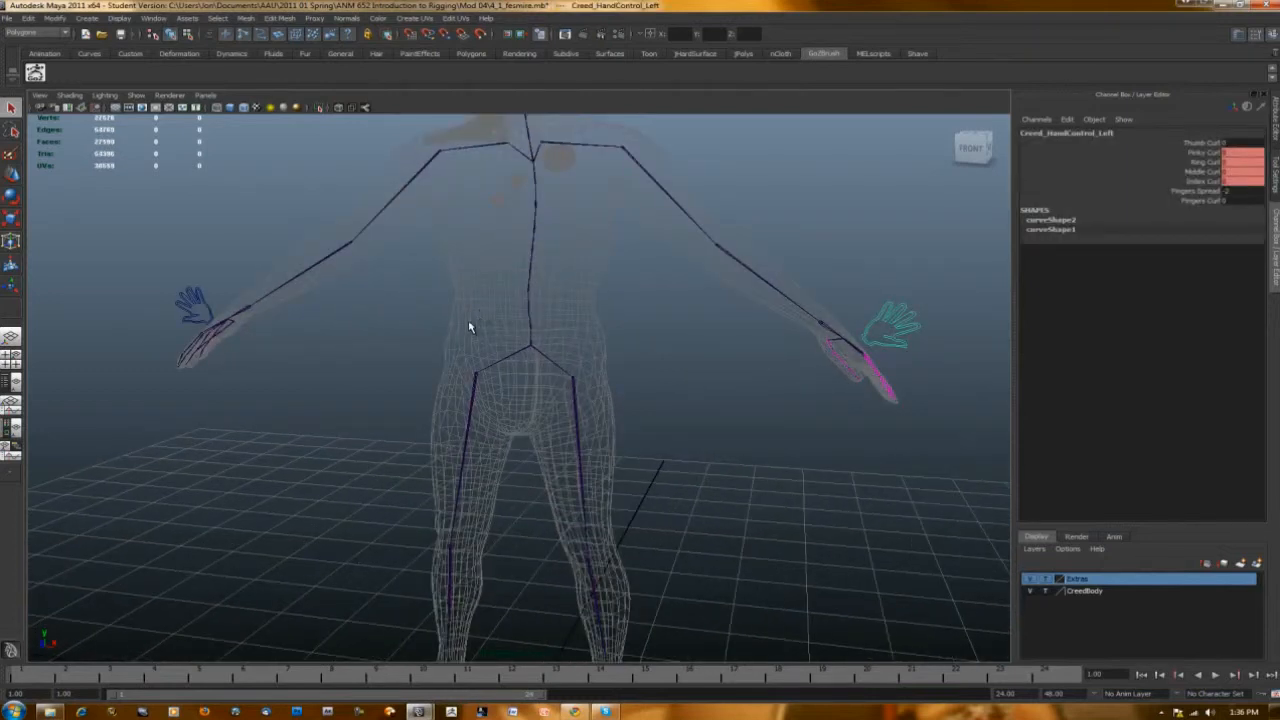
left_click(197, 306)
scroll(306, 429, "down", 3)
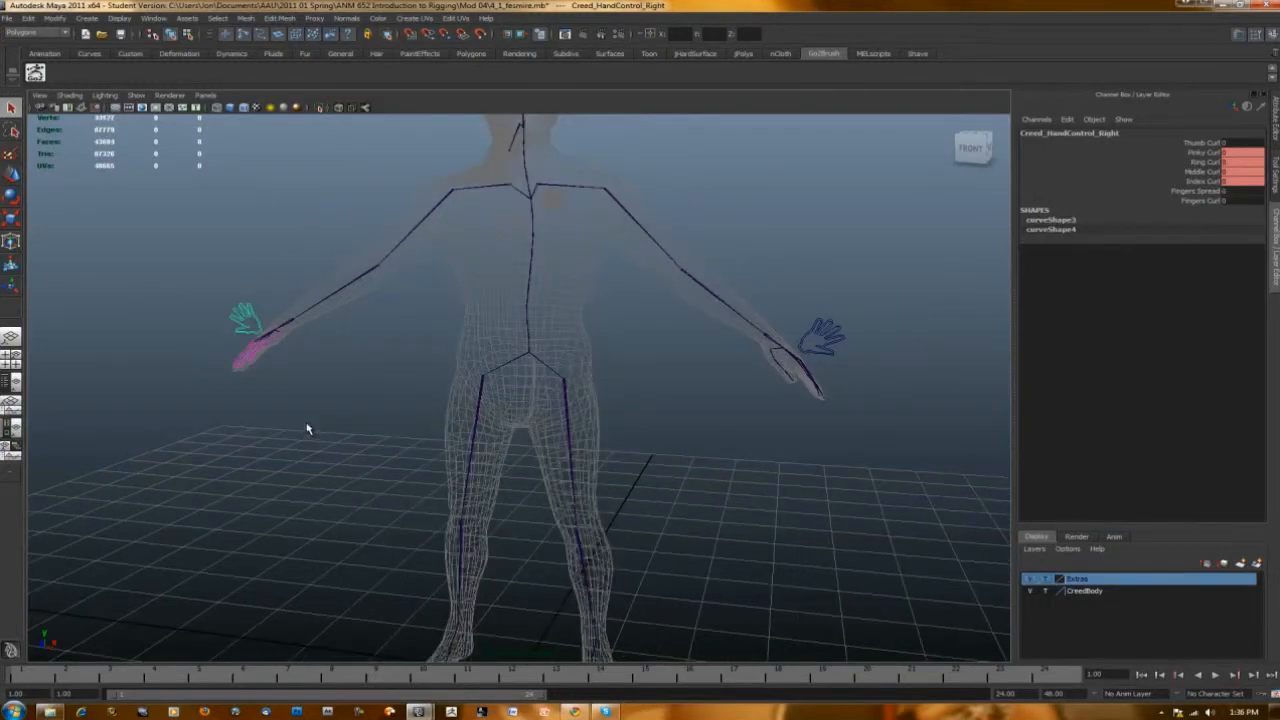
left_click_drag(335, 439, 355, 440, "alt")
left_click(457, 460)
Set the CreedBody and Extras layers to normal display and show the male body shaded.
middle_click_drag(535, 459, 535, 394, "alt")
left_click_drag(535, 394, 543, 343, "alt")
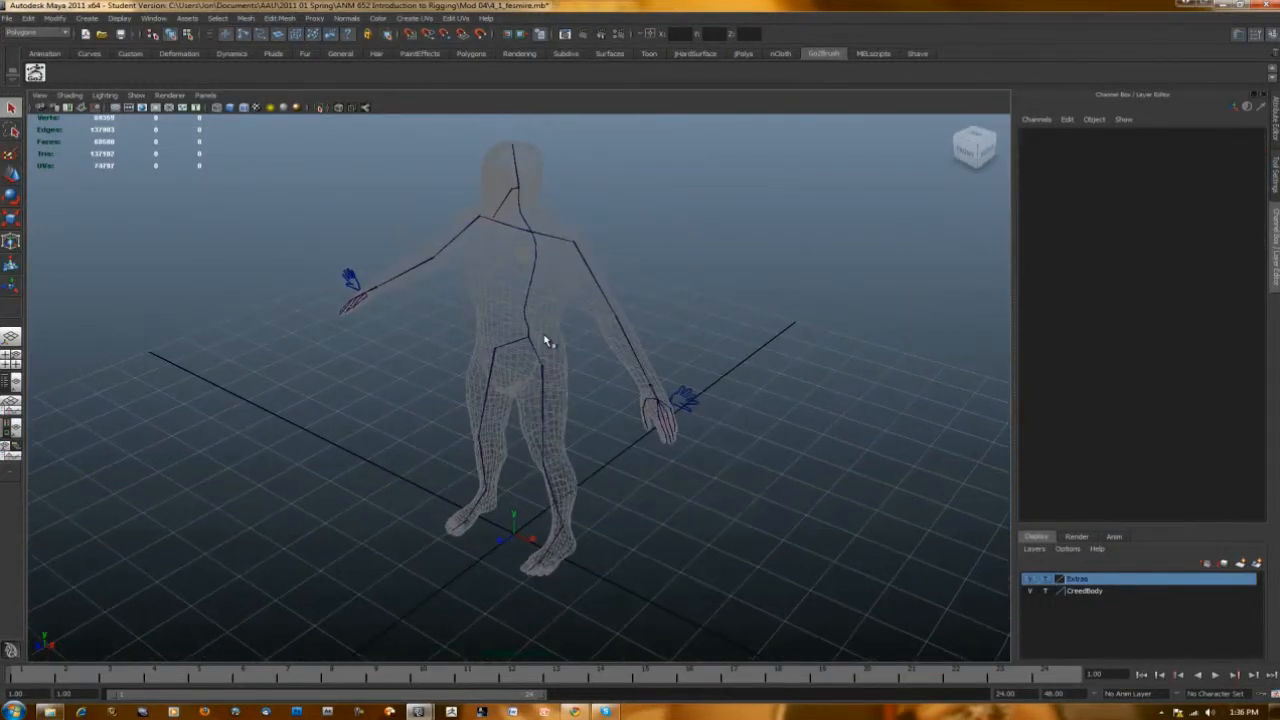
left_click(1045, 591)
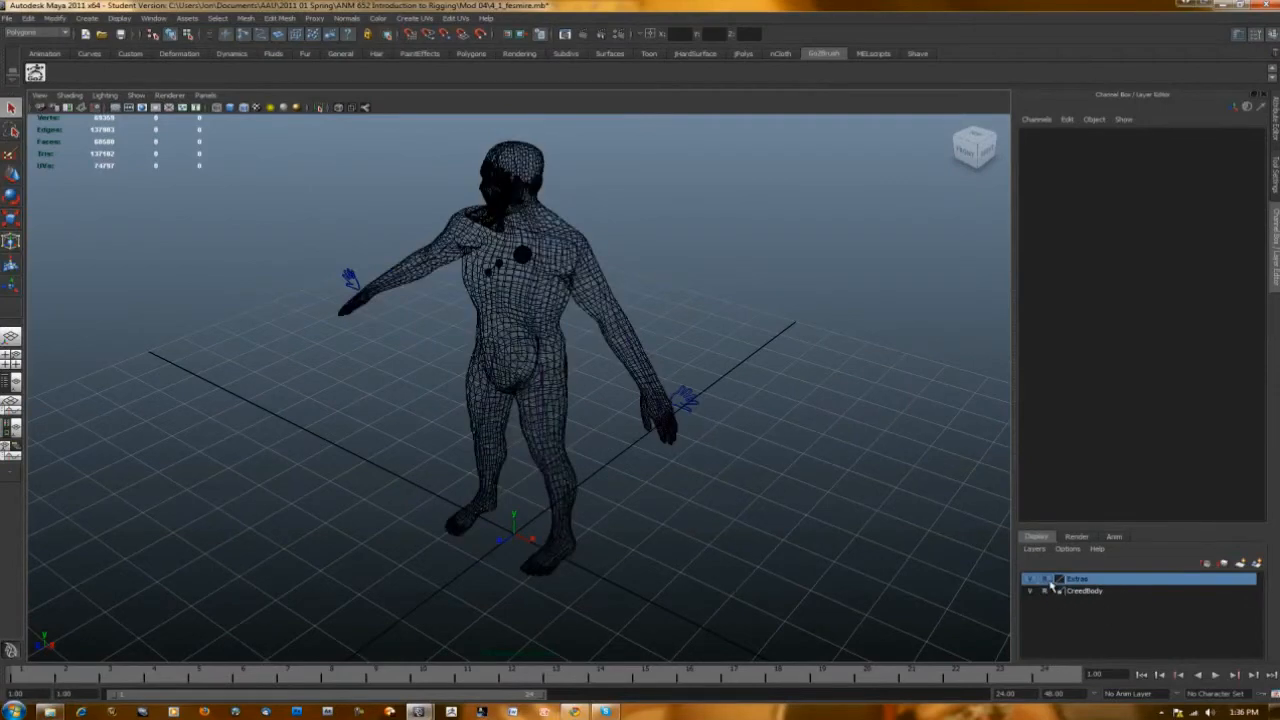
left_click(1046, 592)
left_click(1046, 579)
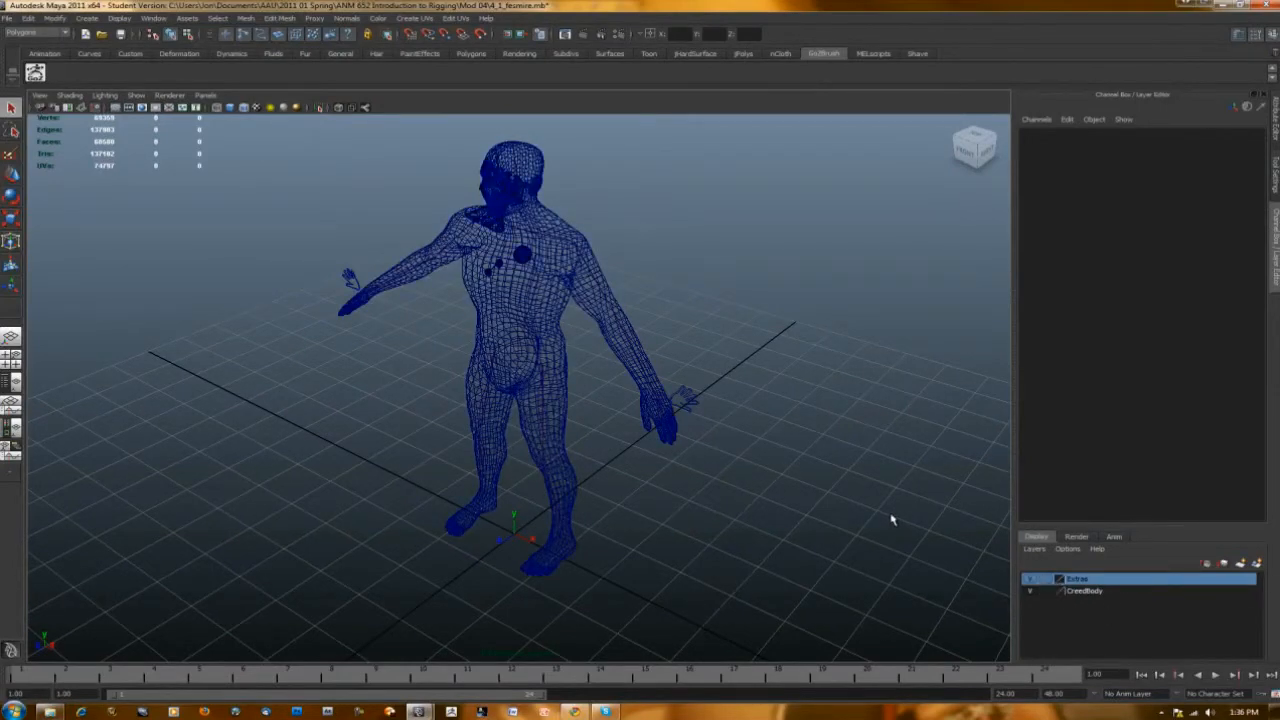
key("5")
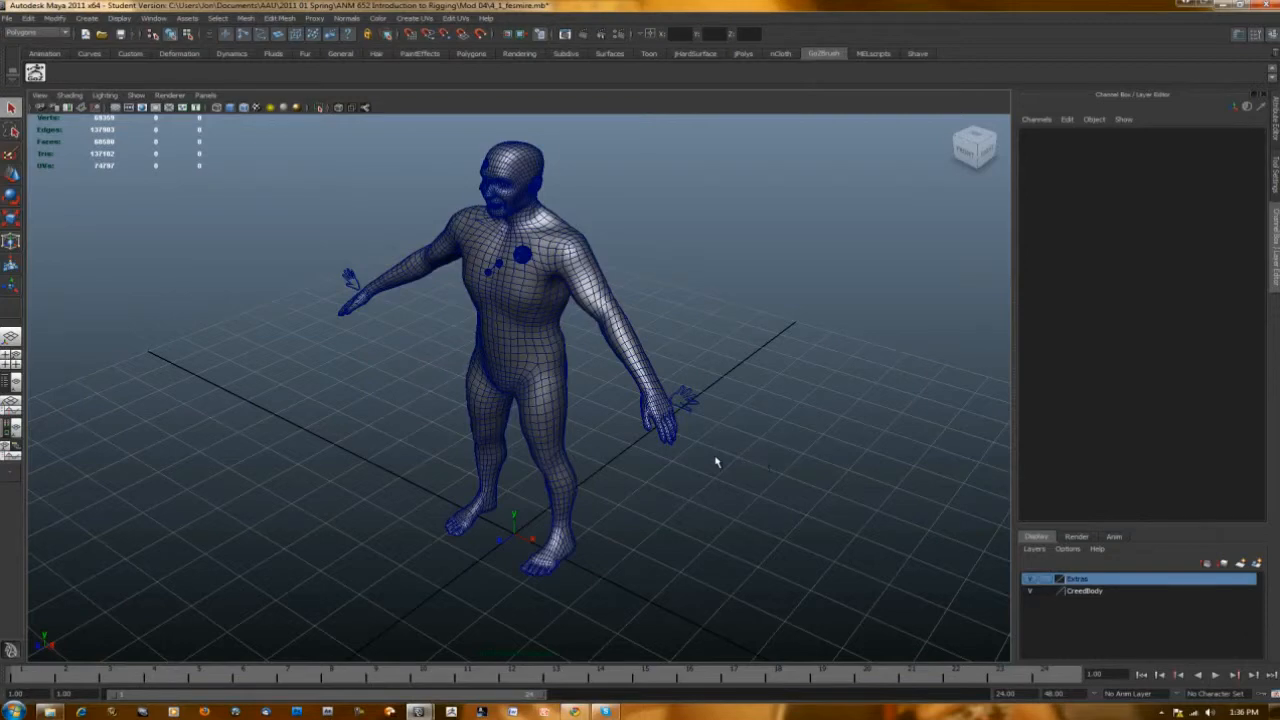
left_click_drag(716, 462, 754, 449, "alt")
scroll(746, 449, "up", 3)
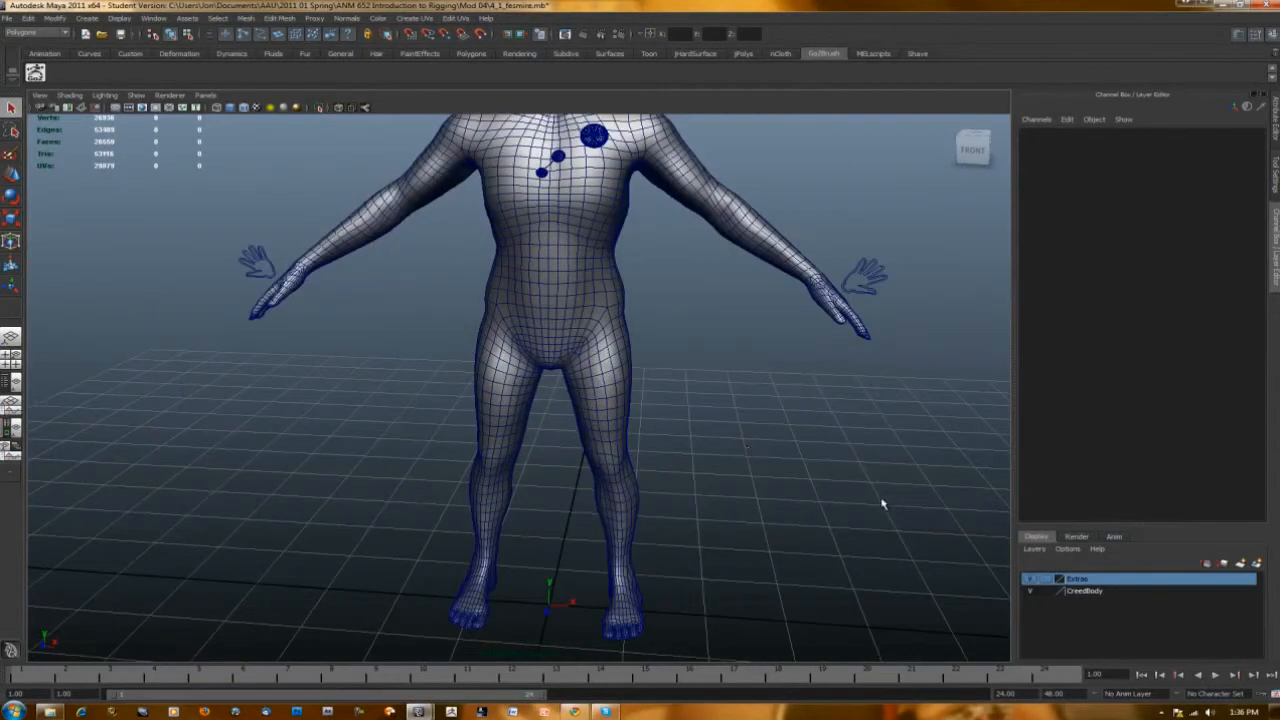
scroll(776, 408, "down", 3)
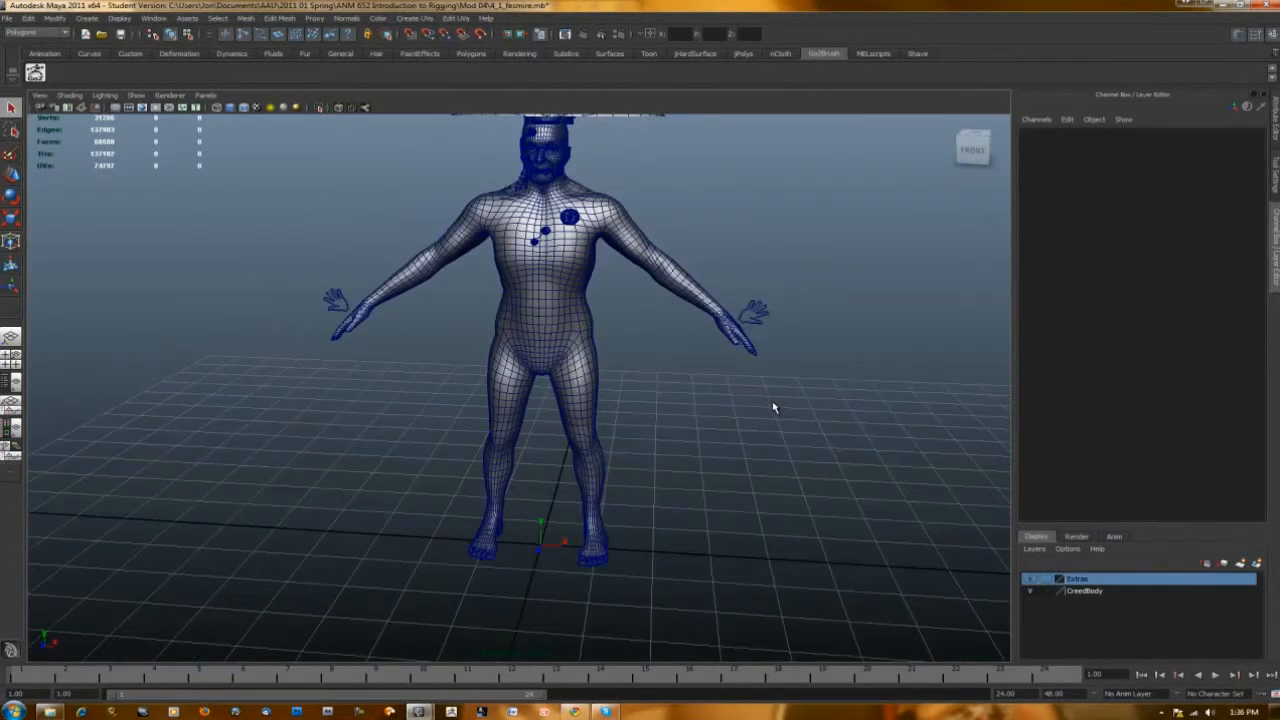
Set the Extras and CreedBody layers to Template display and view the skeleton around the left hand.
left_click(1046, 580)
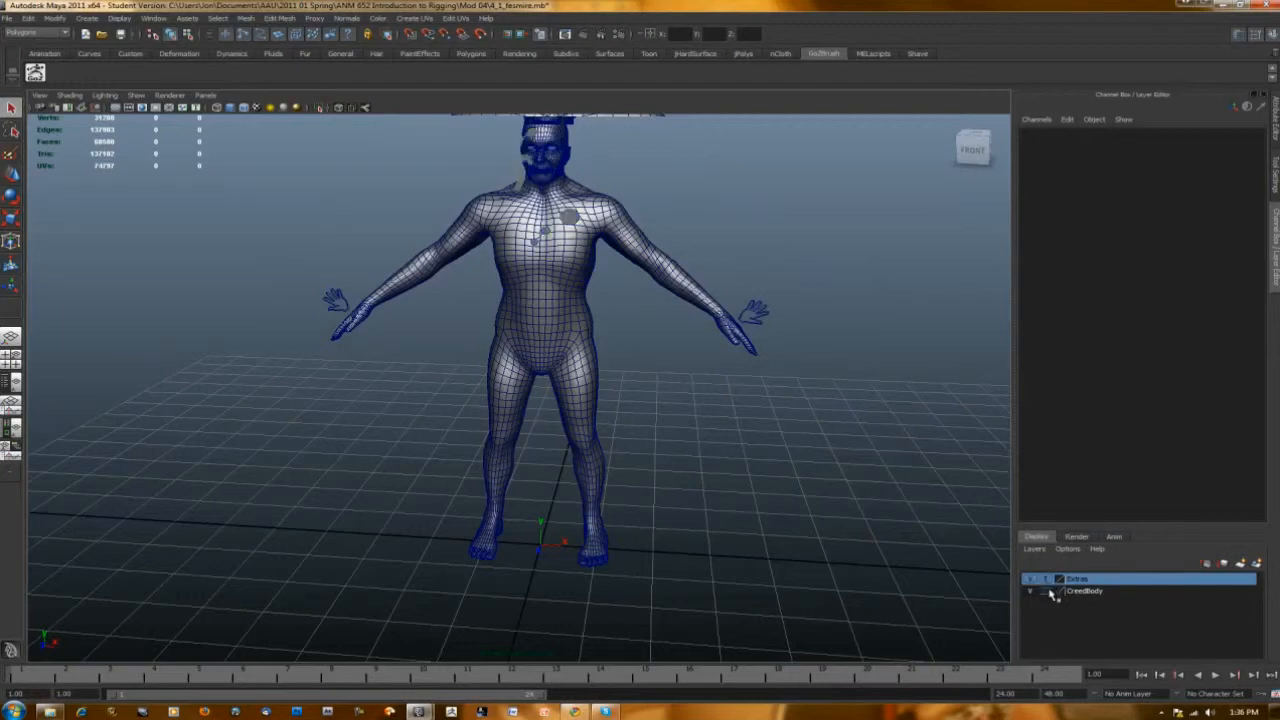
left_click(1047, 591)
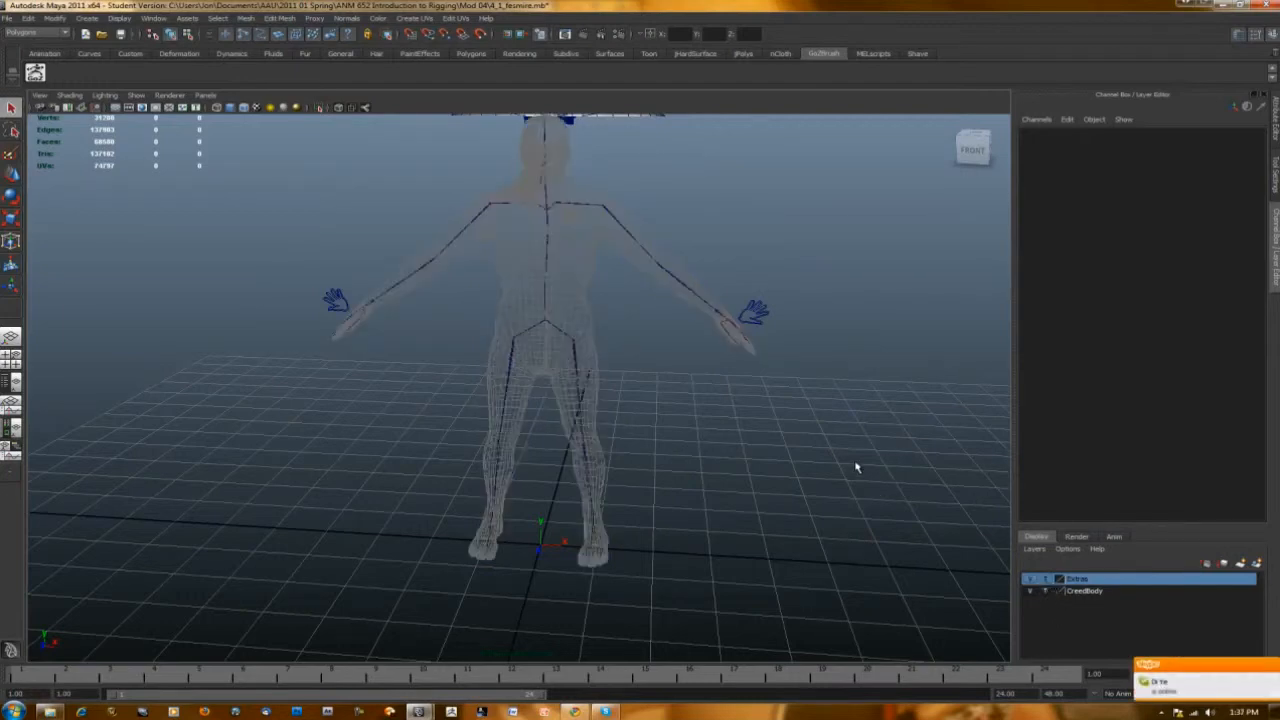
left_click_drag(855, 462, 804, 460, "alt")
scroll(798, 436, "up", 4)
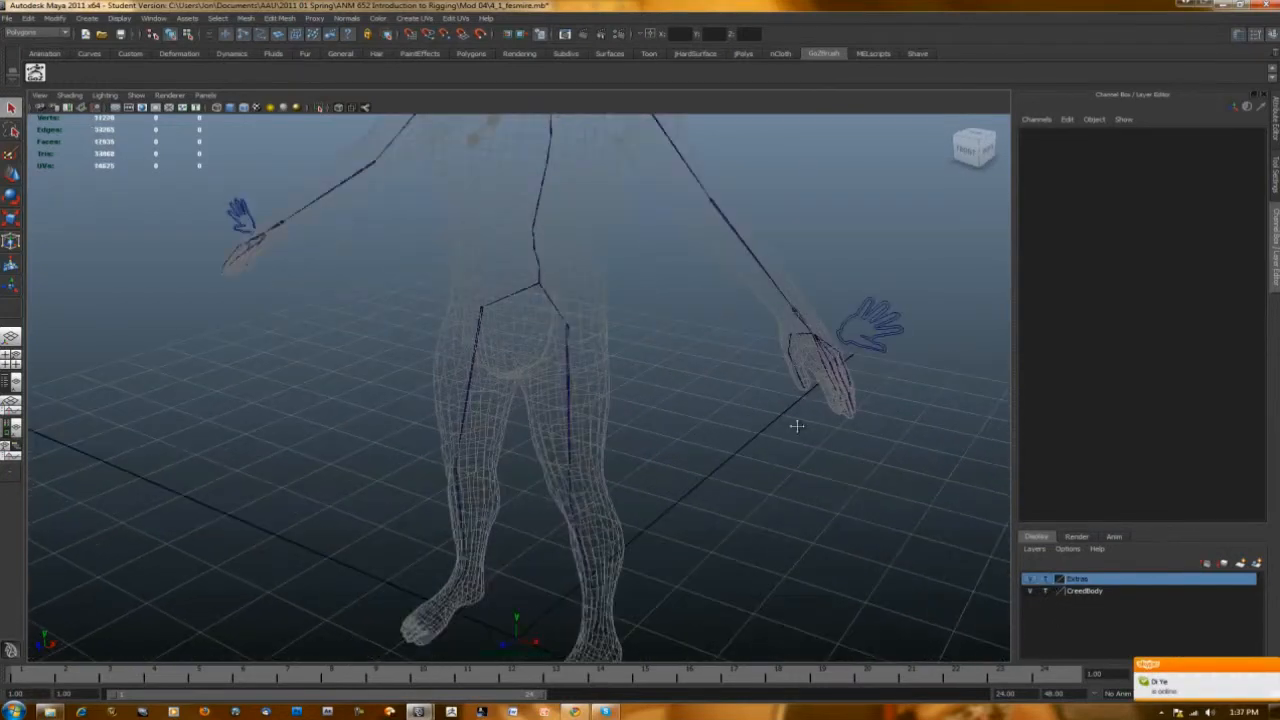
middle_click_drag(803, 399, 736, 390, "alt")
left_click_drag(736, 390, 644, 568, "alt")
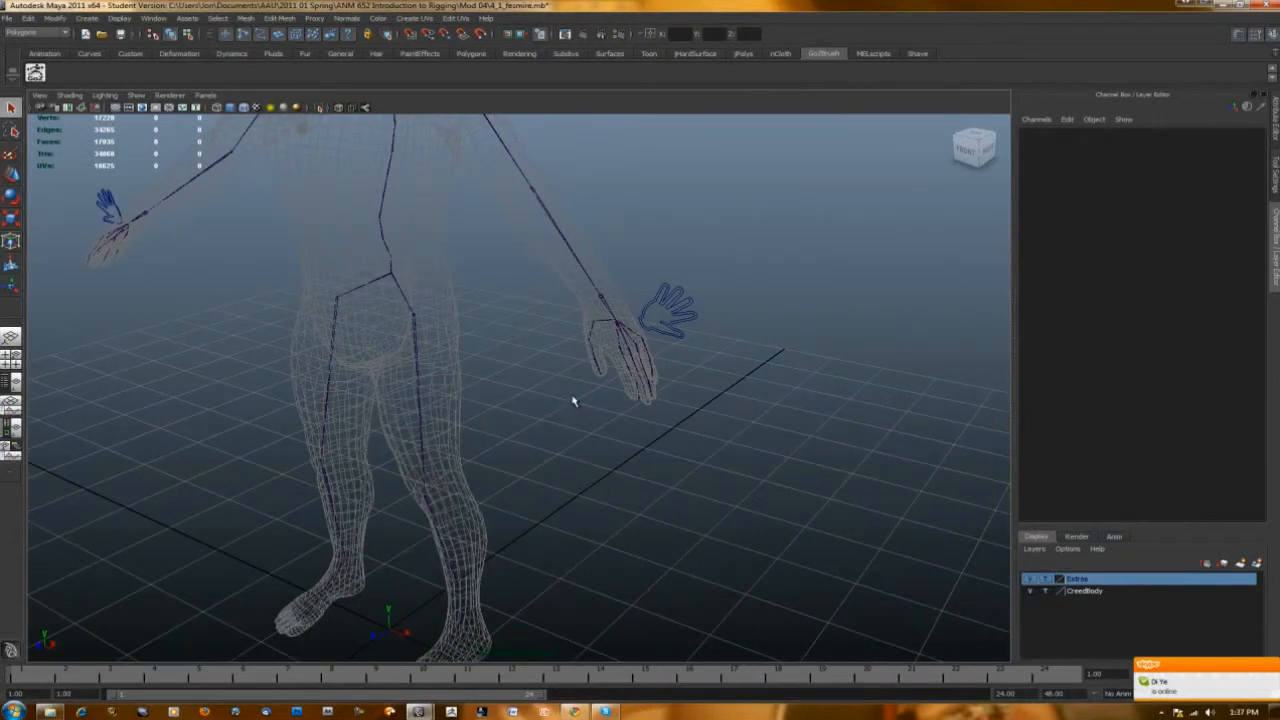
Select the left hand control curve and frame the hand's finger joints in a close view.
left_click_drag(574, 400, 645, 316, "alt")
scroll(680, 376, "up", 4)
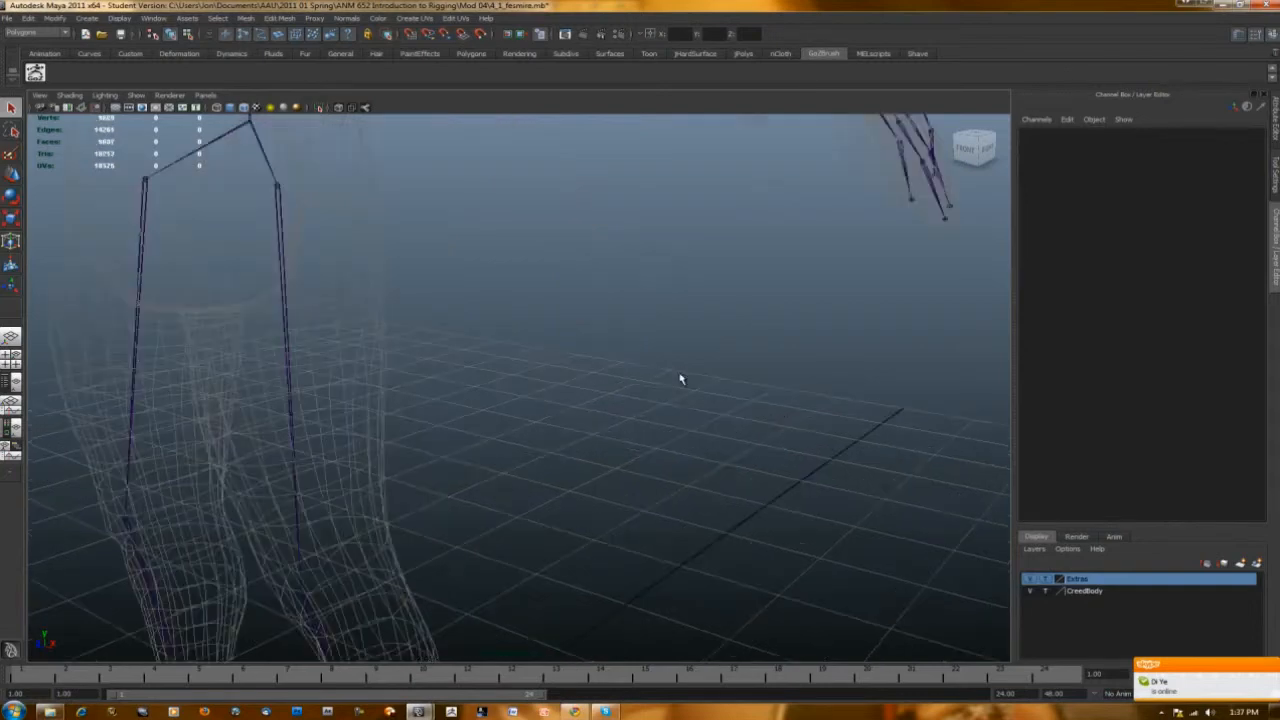
middle_click_drag(697, 343, 610, 424, "alt")
left_click_drag(710, 195, 734, 304)
scroll(740, 314, "down", 4)
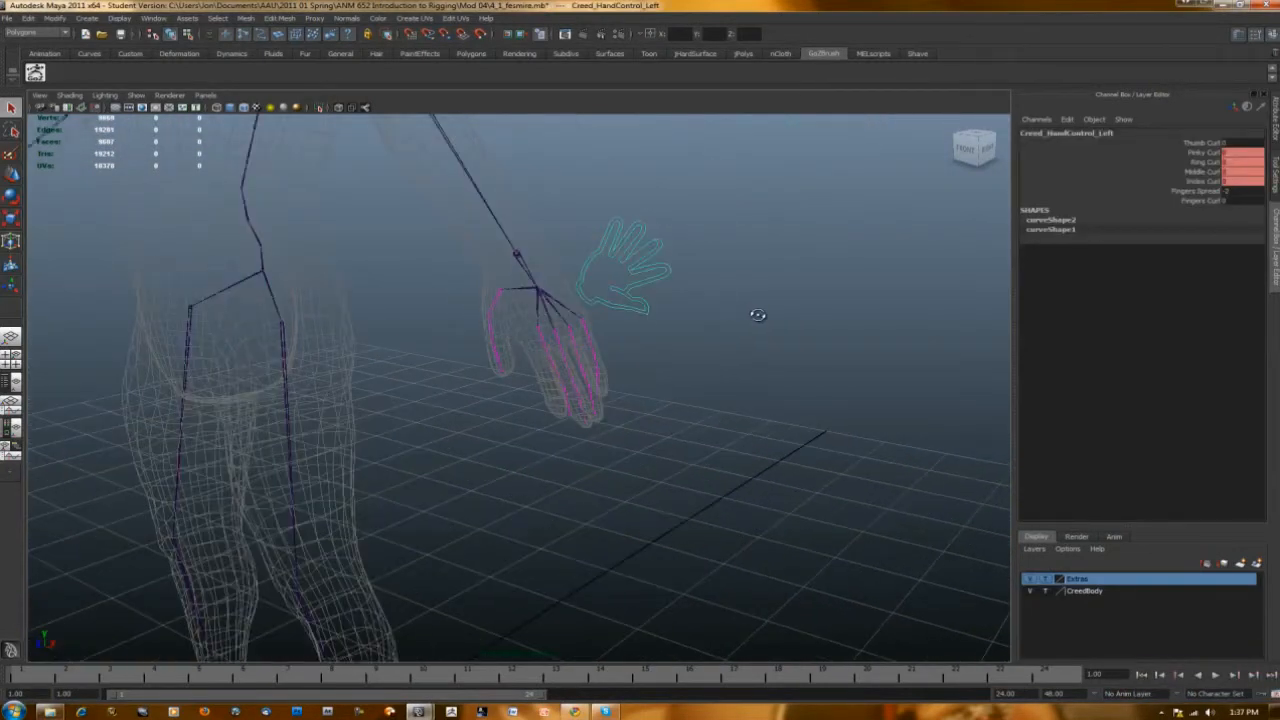
Reset the Fingers Spread attribute of the left hand control to 0.
scroll(757, 309, "up", 1)
double_click(1242, 191)
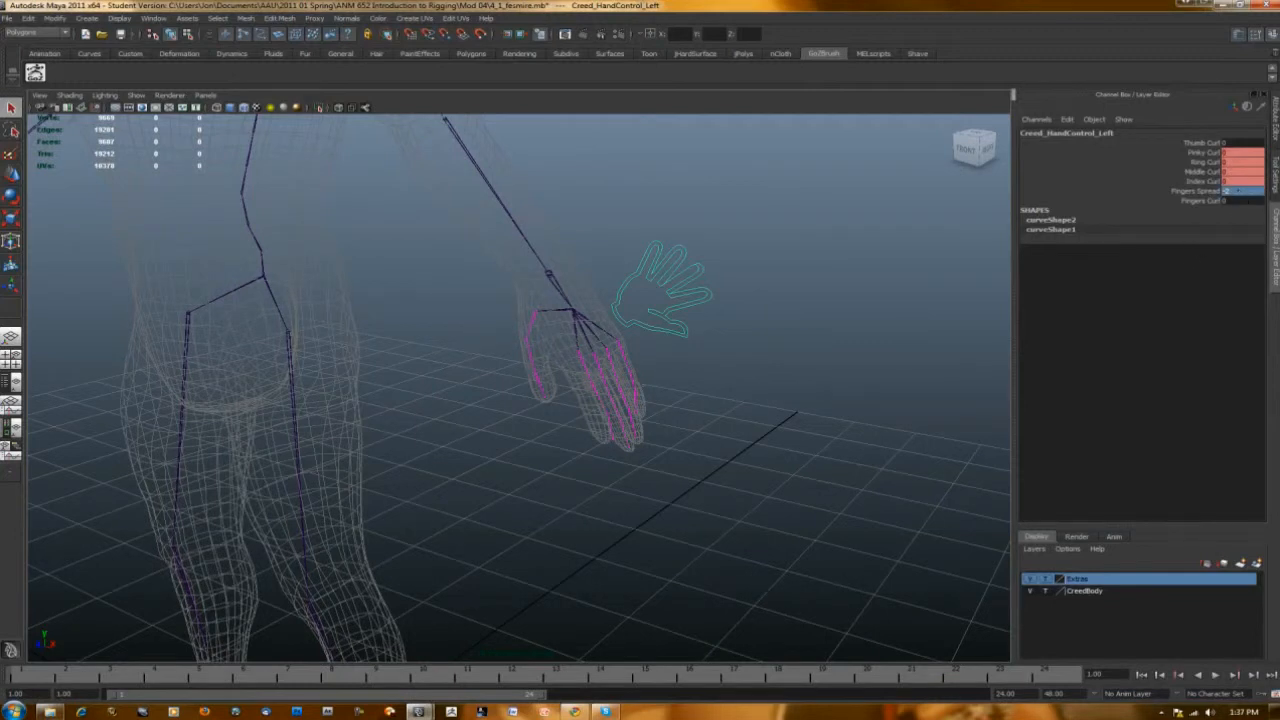
key("Tab")
left_click_drag(897, 340, 889, 351, "alt")
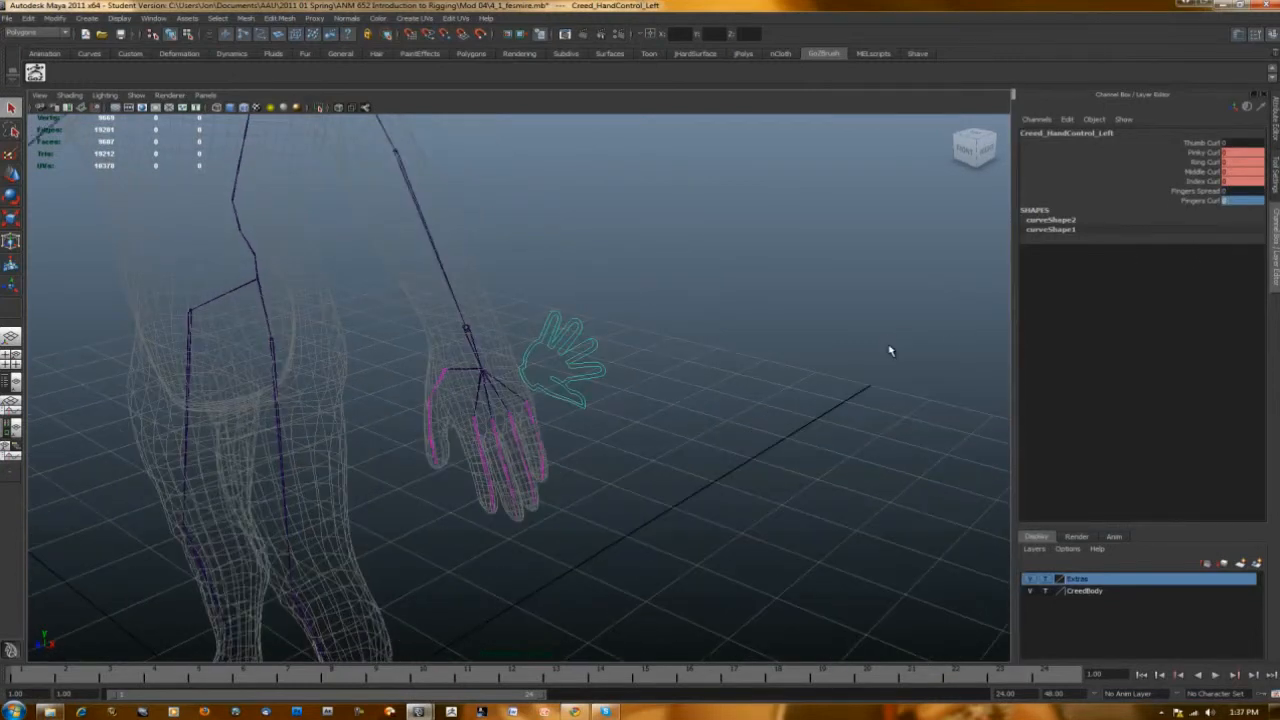
Examine the left hand's finger joints and hand control curve from the front and from an angled close view.
left_click(811, 366)
left_click(587, 382)
left_click_drag(574, 422, 640, 408, "alt")
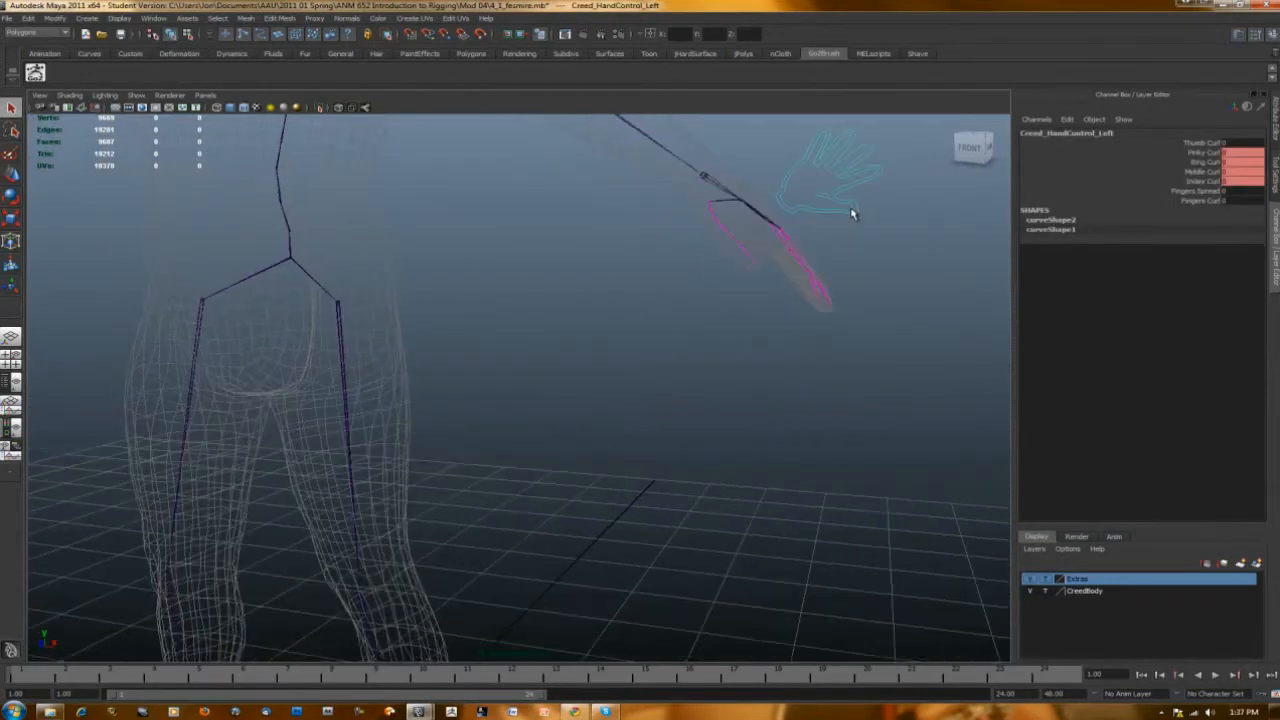
right_click_drag(827, 215, 741, 244, "alt")
left_click_drag(149, 305, 182, 315, "alt")
right_click_drag(761, 317, 800, 309, "alt")
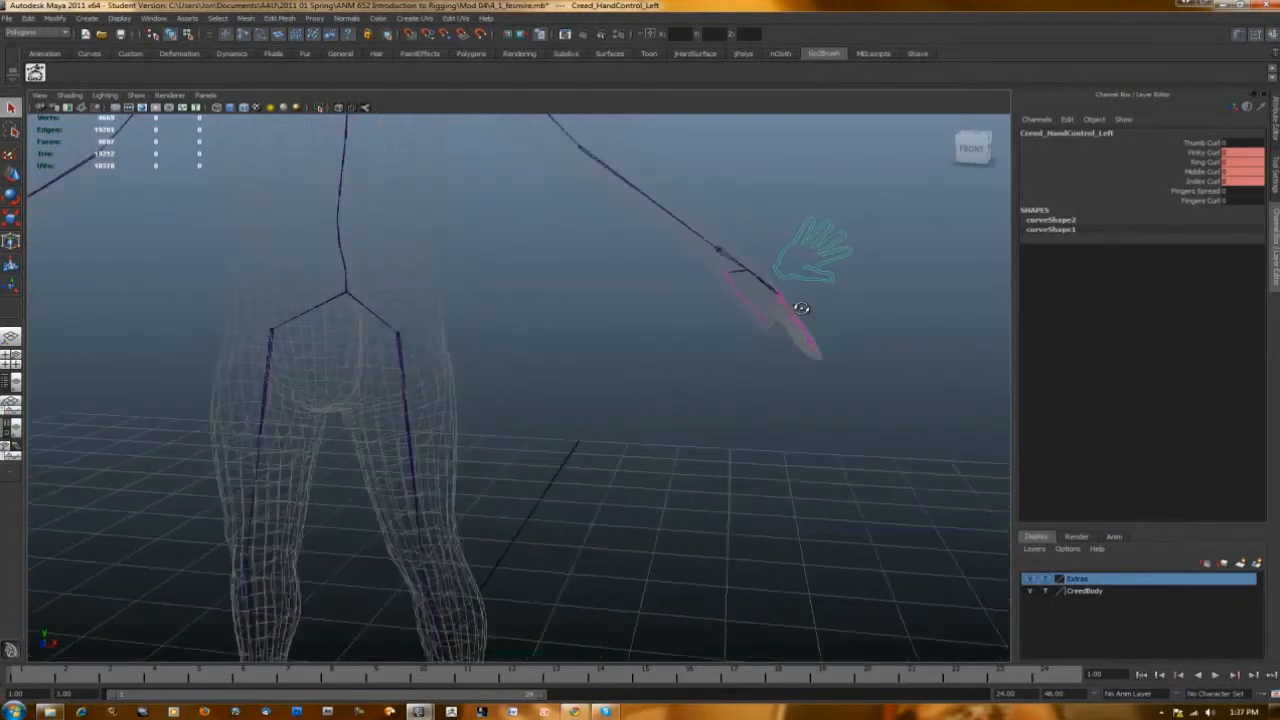
left_click_drag(800, 309, 776, 318, "alt")
right_click_drag(776, 318, 769, 304, "alt")
left_click_drag(775, 309, 766, 315, "alt")
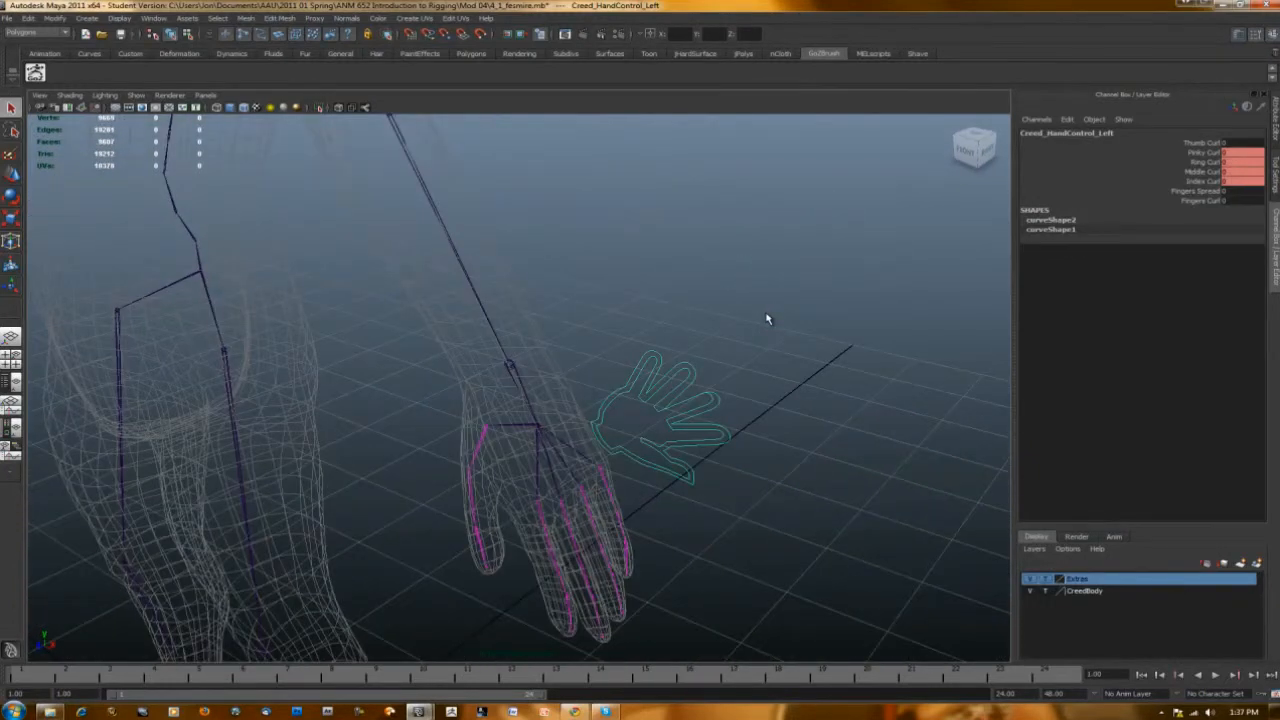
middle_click_drag(741, 466, 748, 420, "alt")
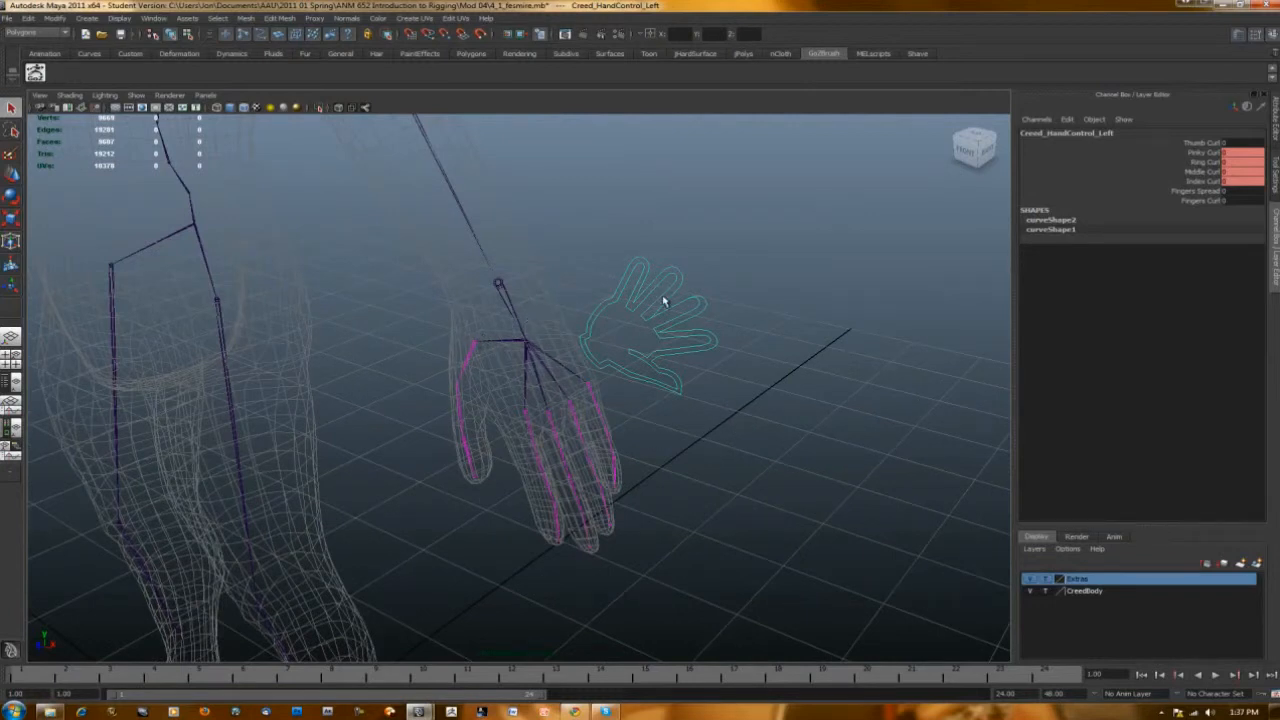
Select the left middle finger's base joint to inspect its channels, and reselect the left hand control curve.
left_click(653, 346)
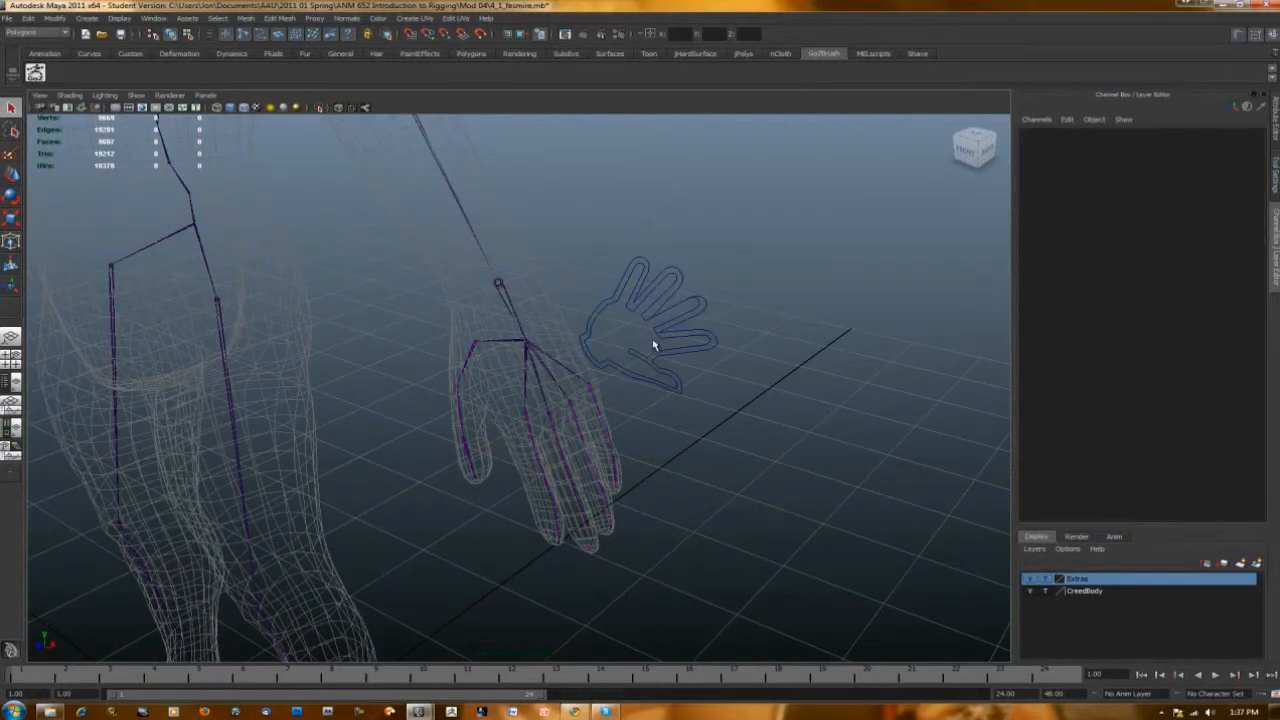
left_click(553, 428)
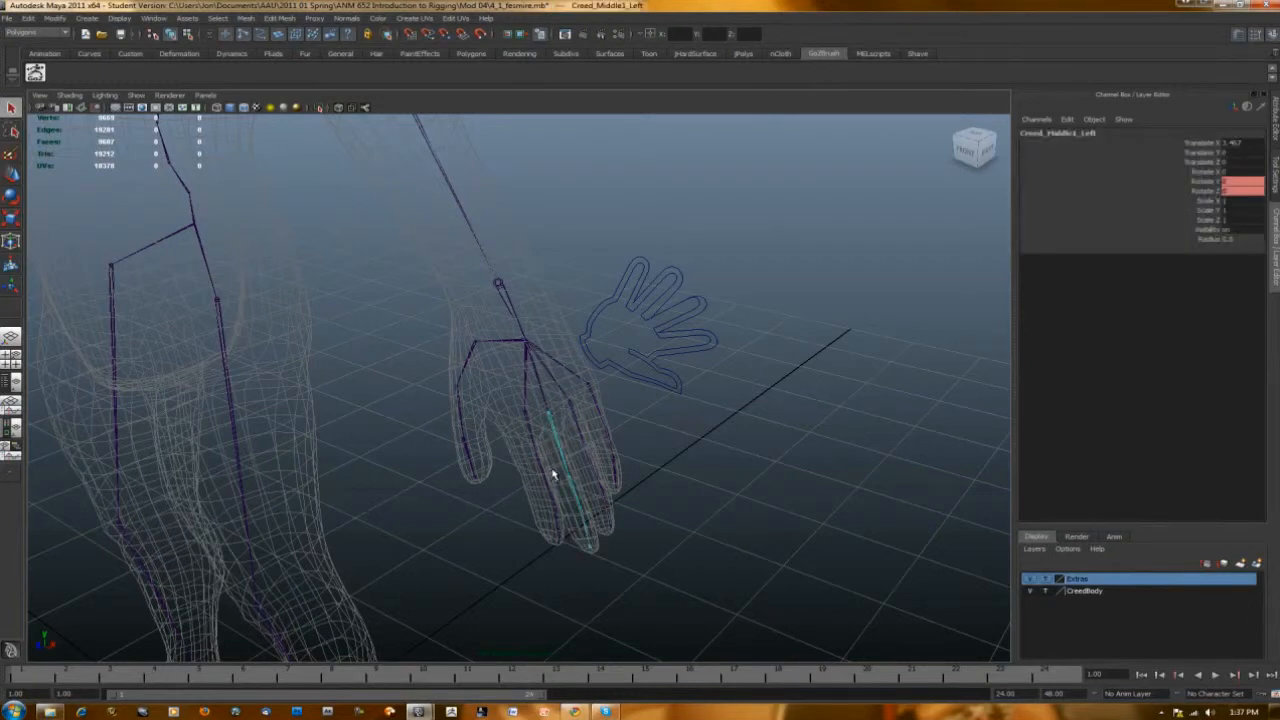
left_click(628, 245)
left_click(640, 348)
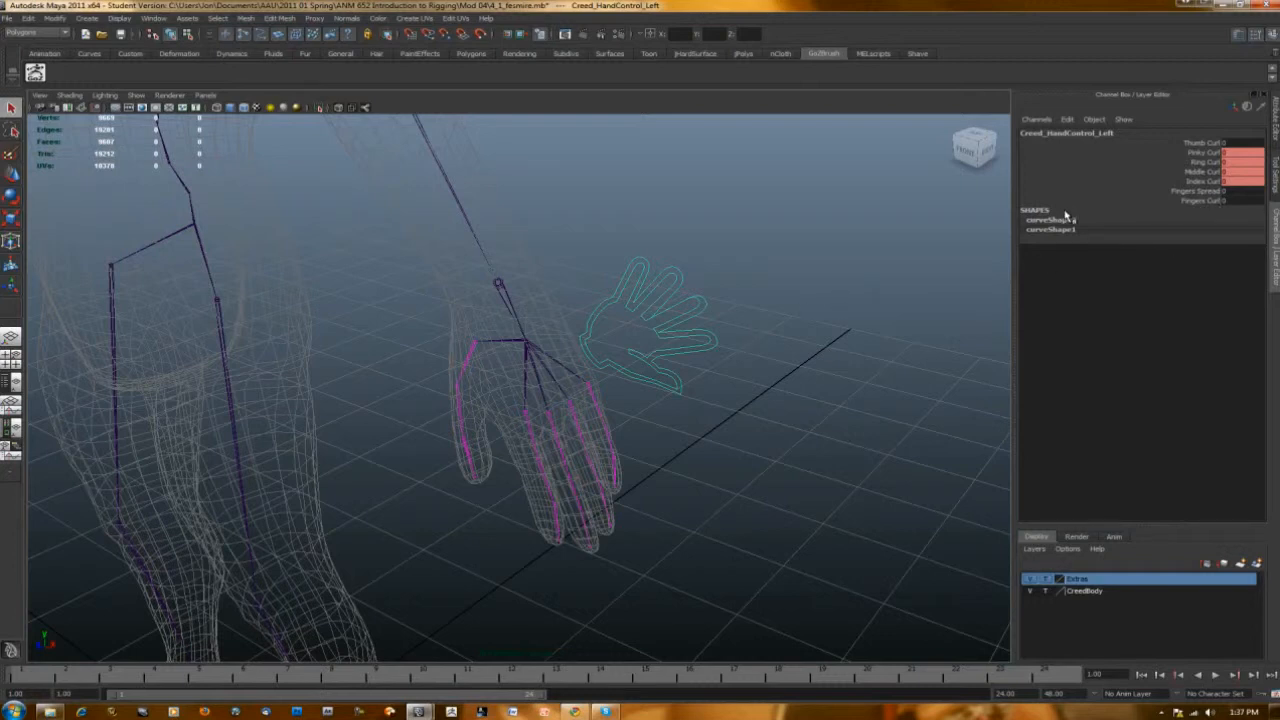
Test the left hand control's Fingers Spread by adjusting it interactively, and reset it to 0.
left_click_drag(823, 431, 828, 423, "alt")
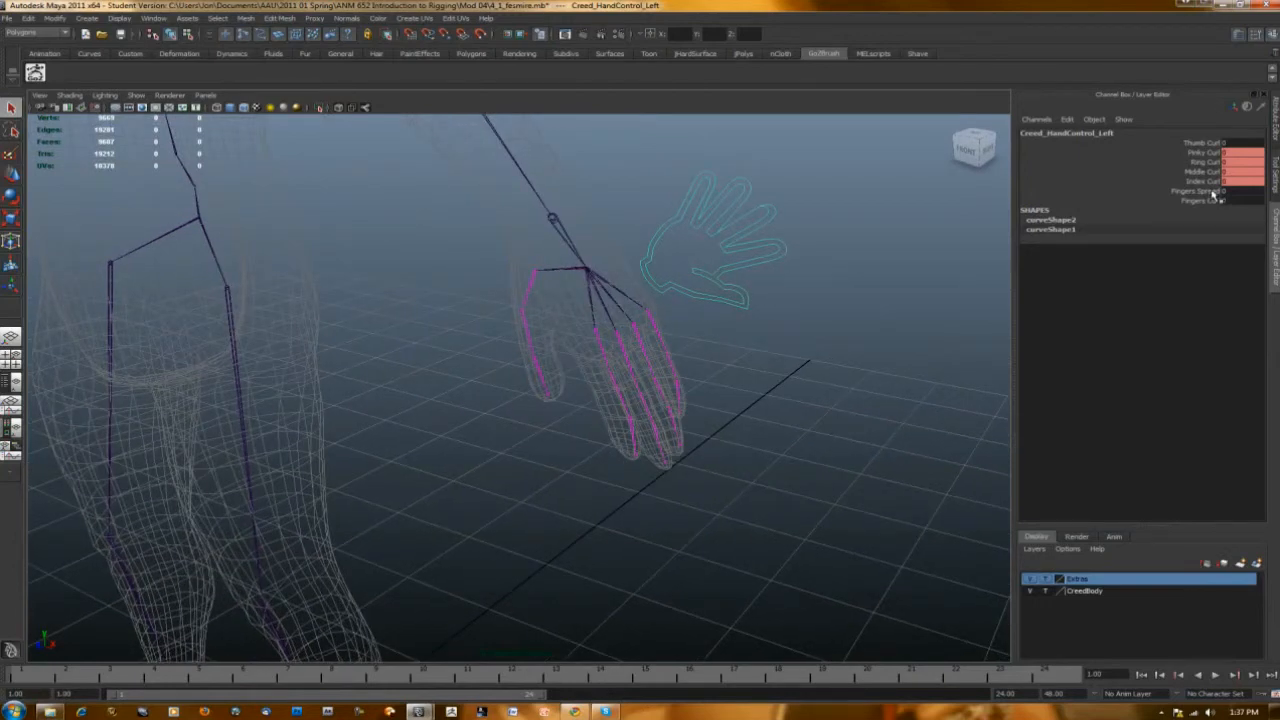
mouse_move(886, 277)
left_mouse_down("alt")
mouse_move(871, 280)
mouse_move(884, 278)
left_mouse_up("alt")
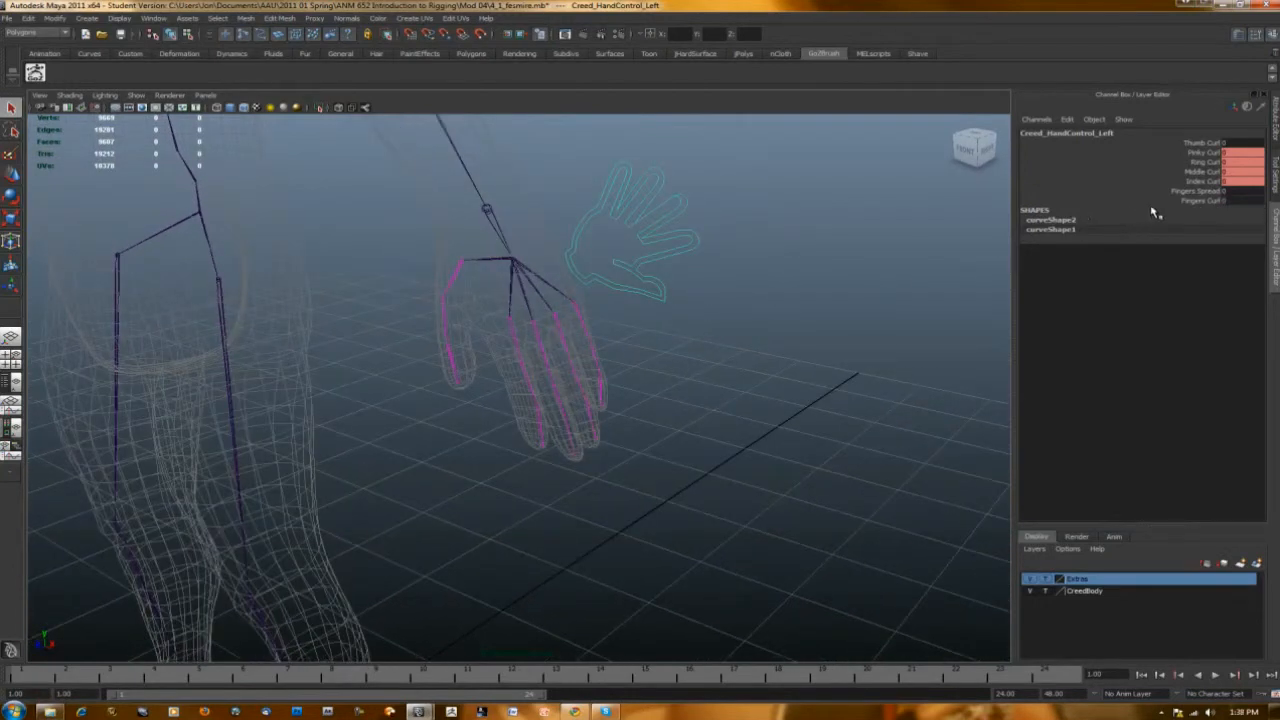
left_click(1212, 191)
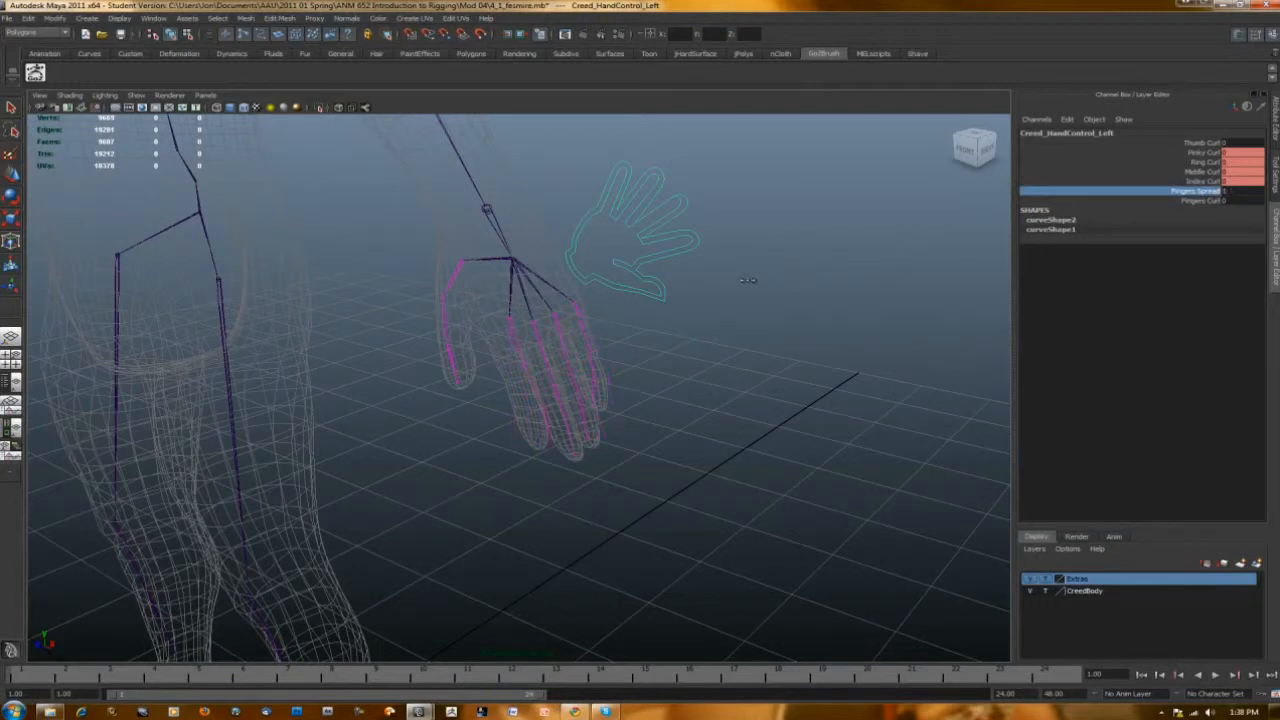
mouse_move(862, 282)
middle_mouse_down()
mouse_move(648, 292)
mouse_move(865, 294)
mouse_move(757, 296)
middle_mouse_up()
middle_click_drag(872, 293, 728, 302)
left_click(1250, 191)
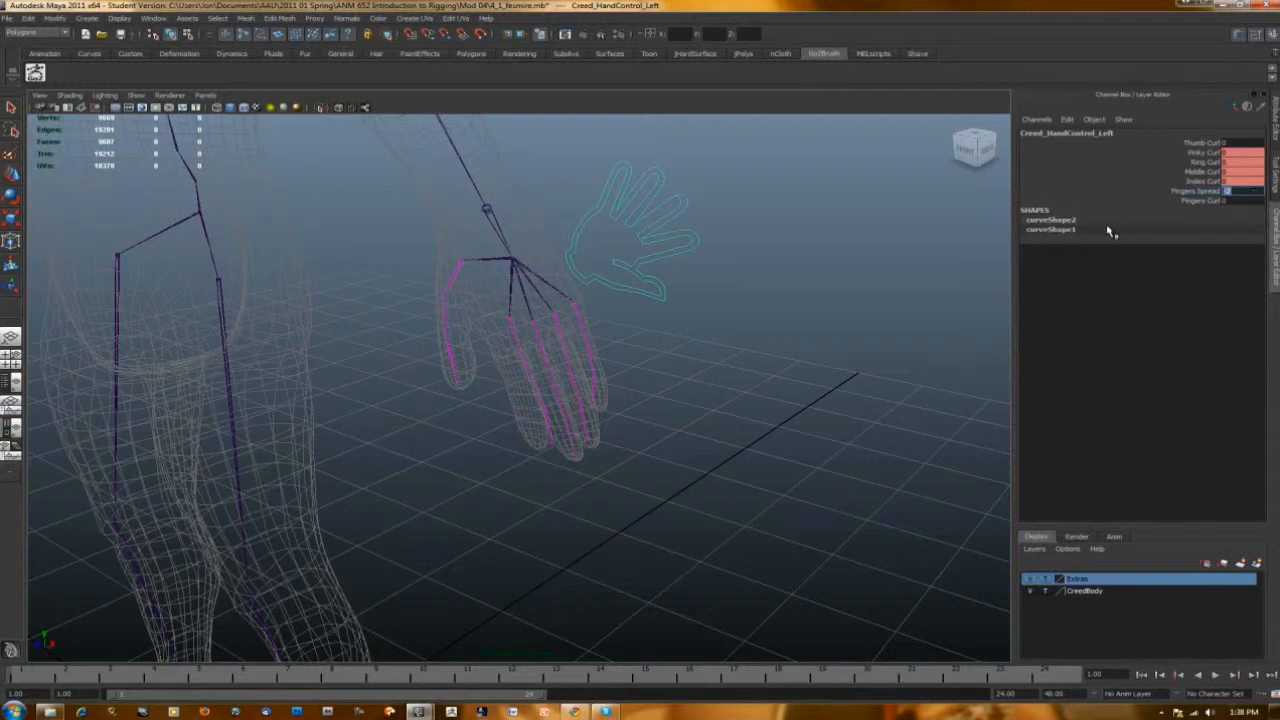
type("0")
key("Tab")
Test Ring Curl and Thumb Curl on the left hand control, and reset the individual finger curls to 0.
left_click(1213, 162)
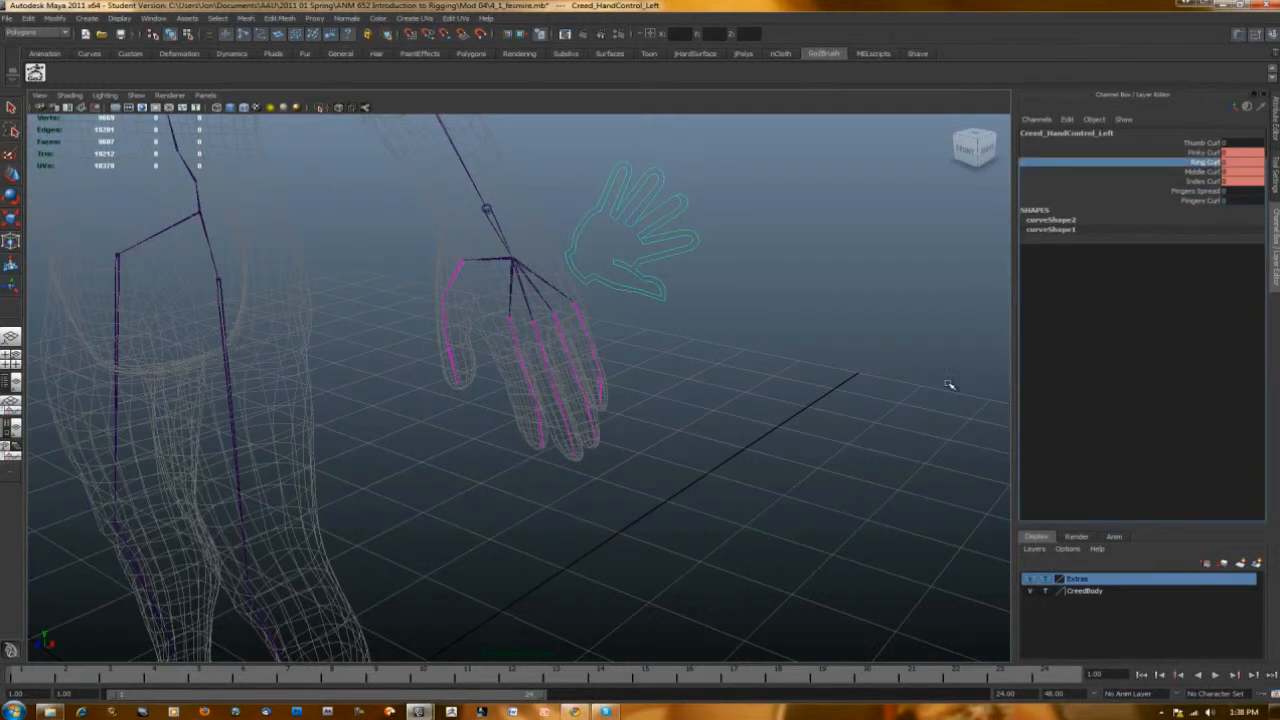
mouse_move(726, 346)
middle_mouse_down()
mouse_move(791, 348)
mouse_move(722, 350)
middle_mouse_up()
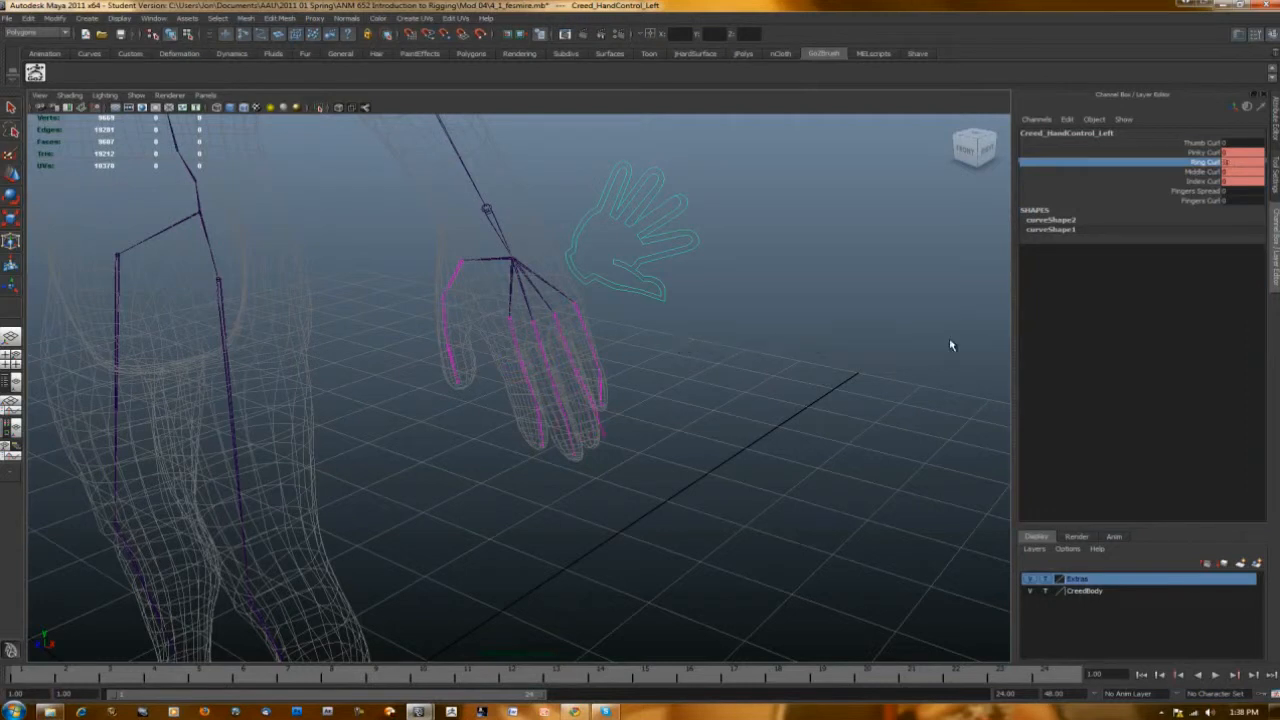
left_click(1205, 143)
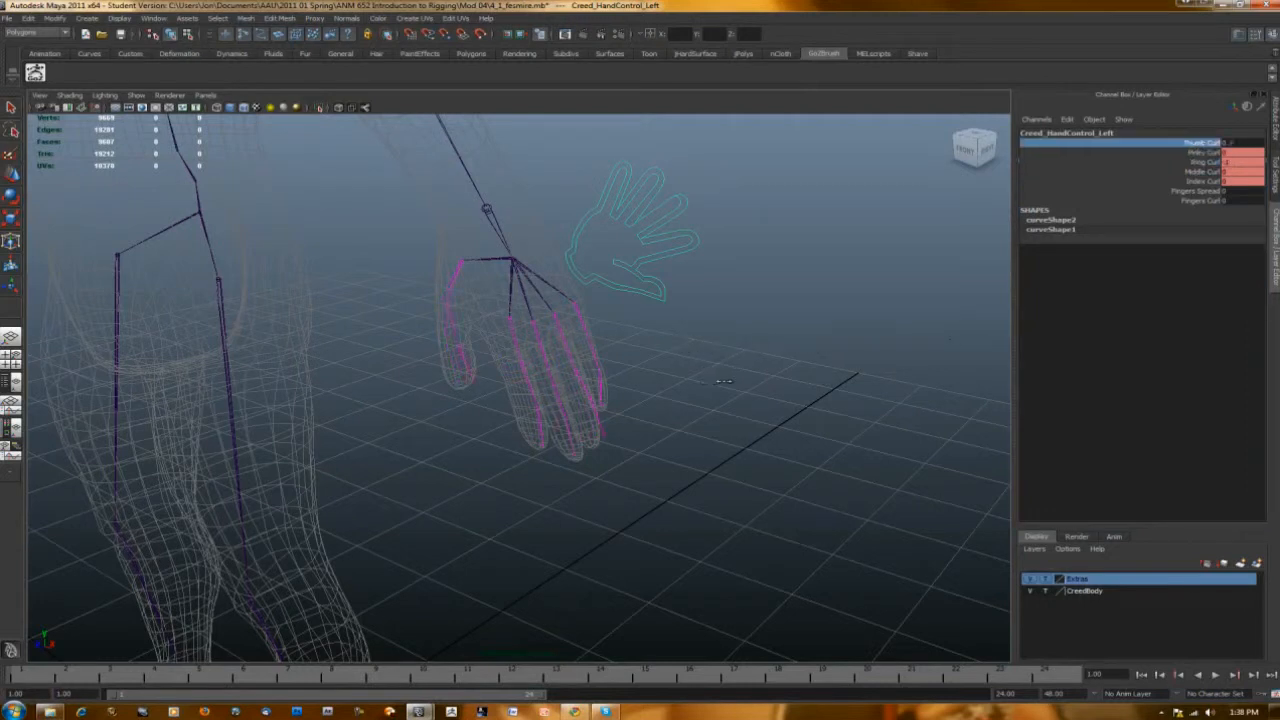
middle_click_drag(718, 381, 691, 381)
left_click_drag(1234, 142, 1222, 187)
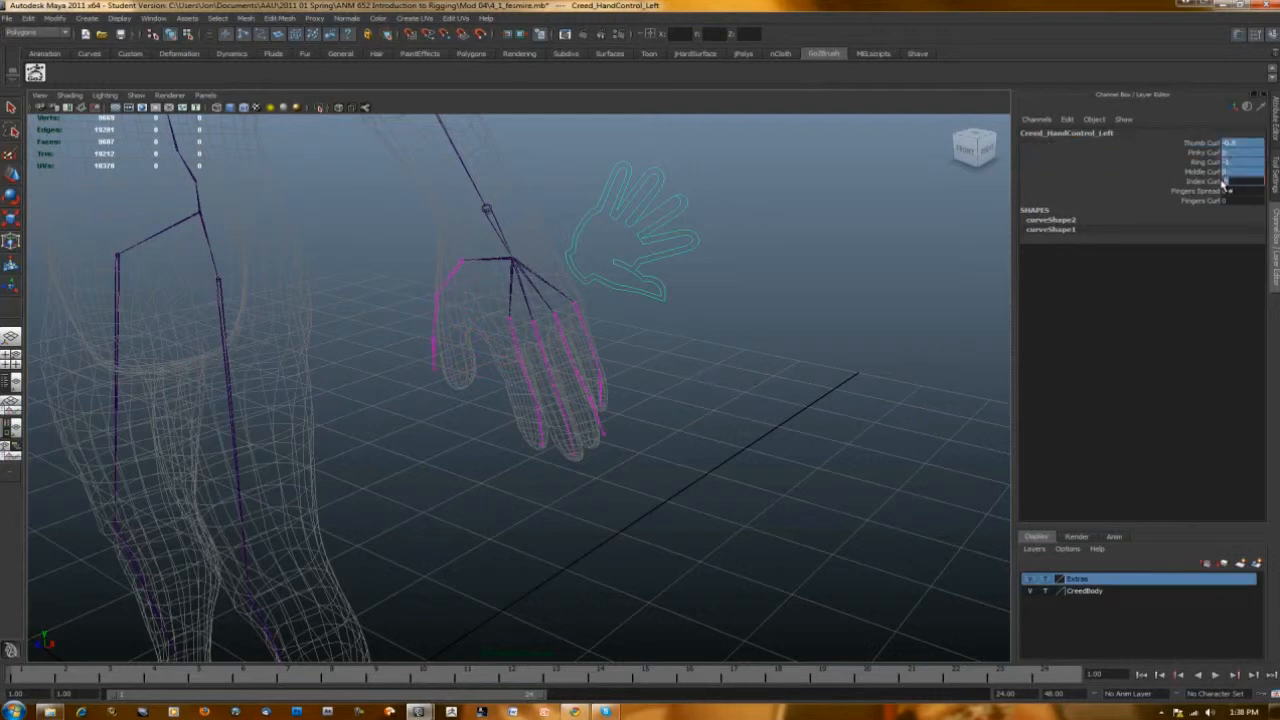
type("0")
key("Return")
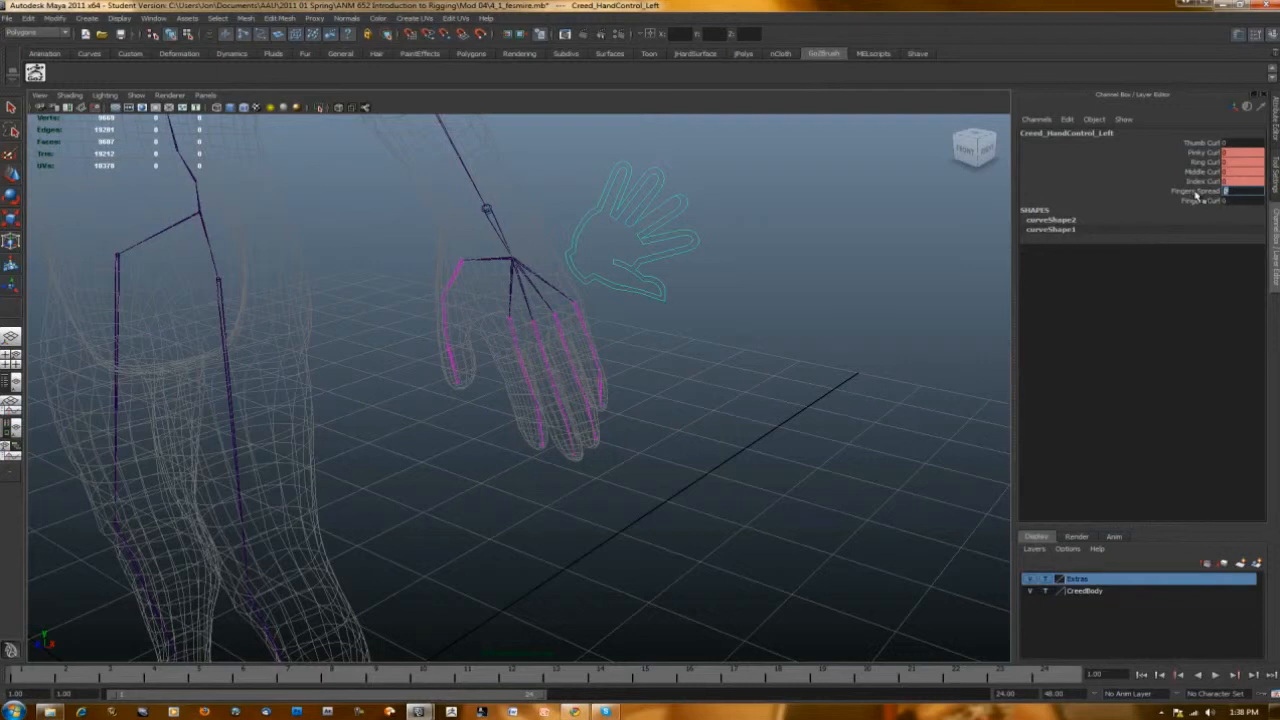
Test a wider Fingers Spread together with a Fingers Curl of 10 on the left hand, and return Fingers Spread to 0.
left_click(1196, 191)
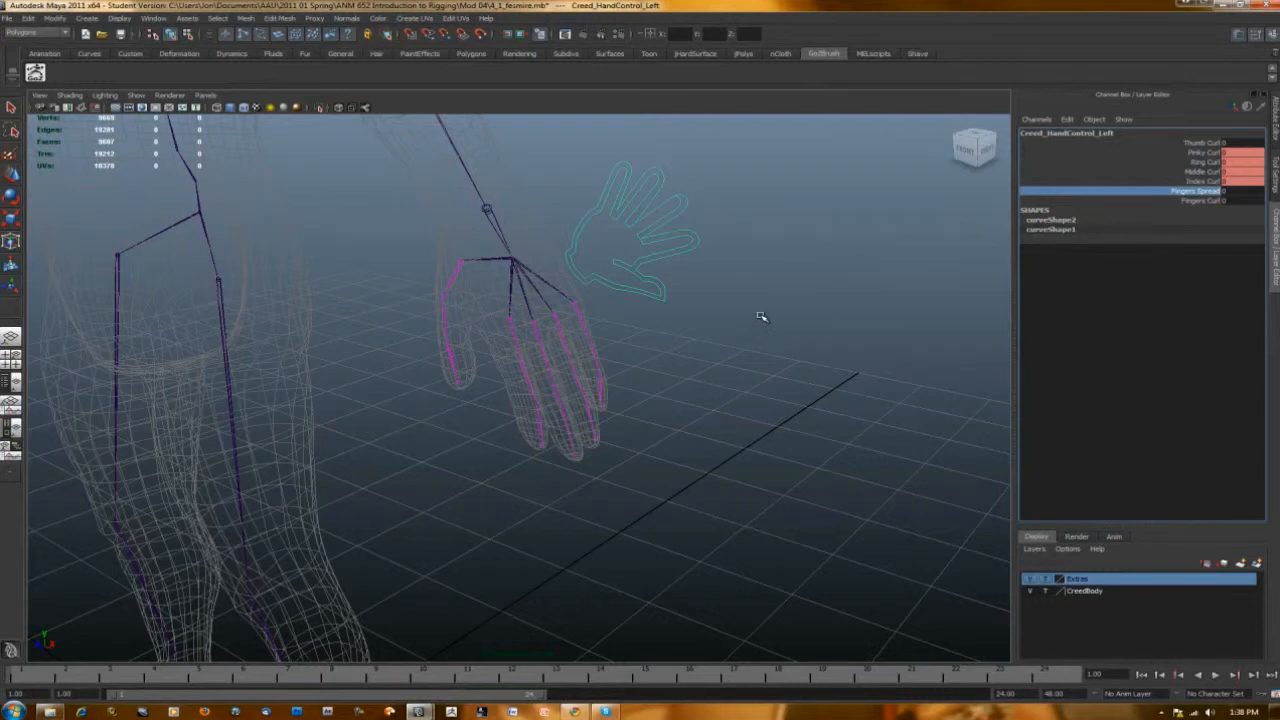
scroll(760, 314, "up", 3)
middle_click_drag(757, 314, 764, 315)
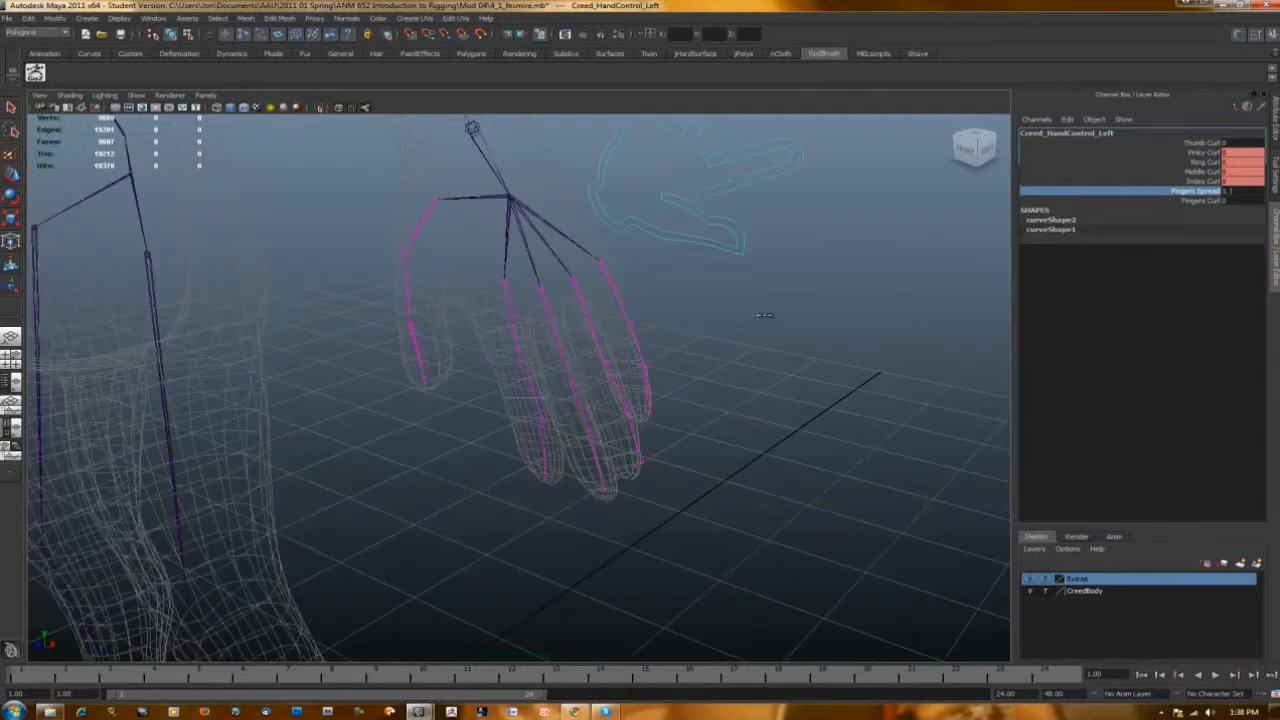
left_click(1198, 201)
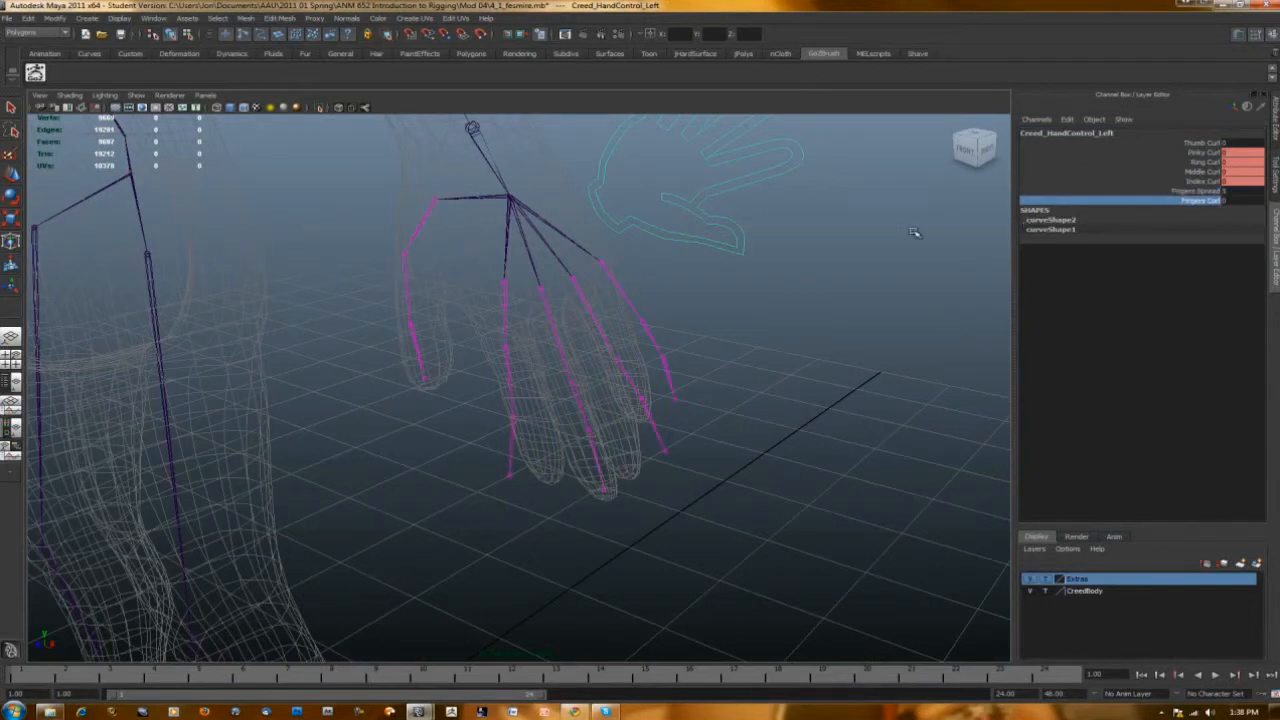
middle_click_drag(916, 234, 984, 287)
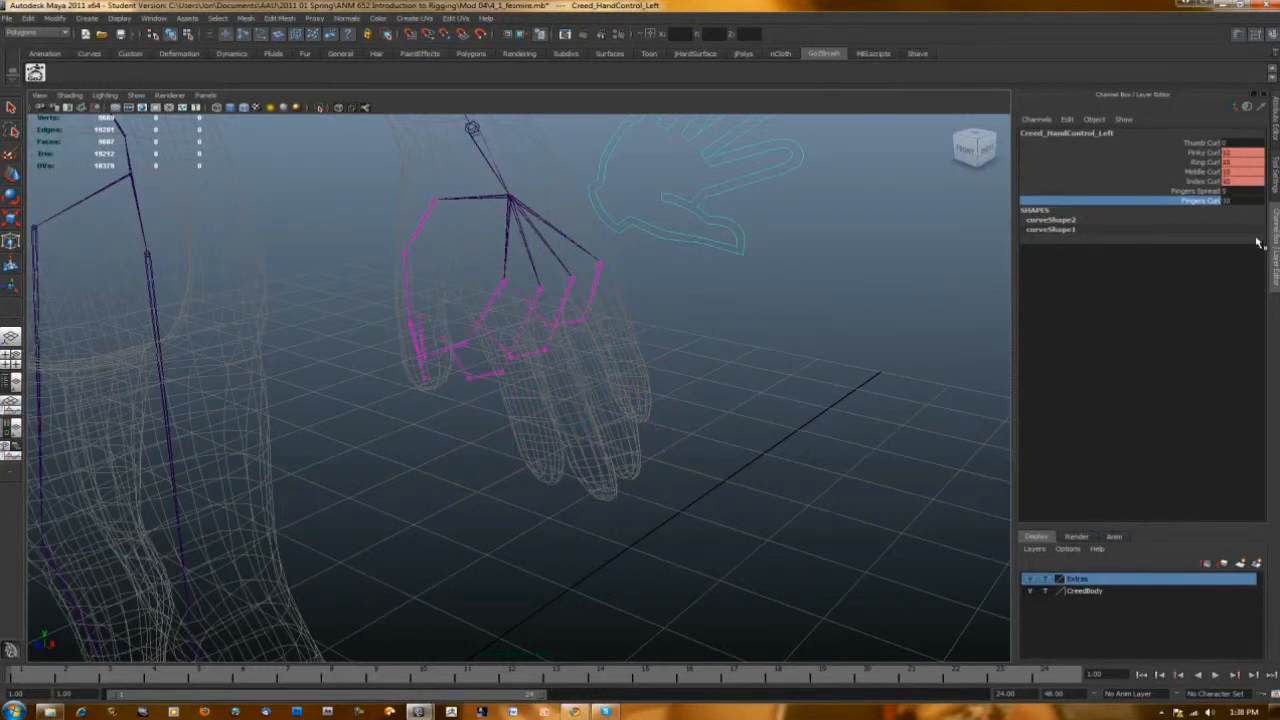
double_click(1226, 191)
key("Tab")
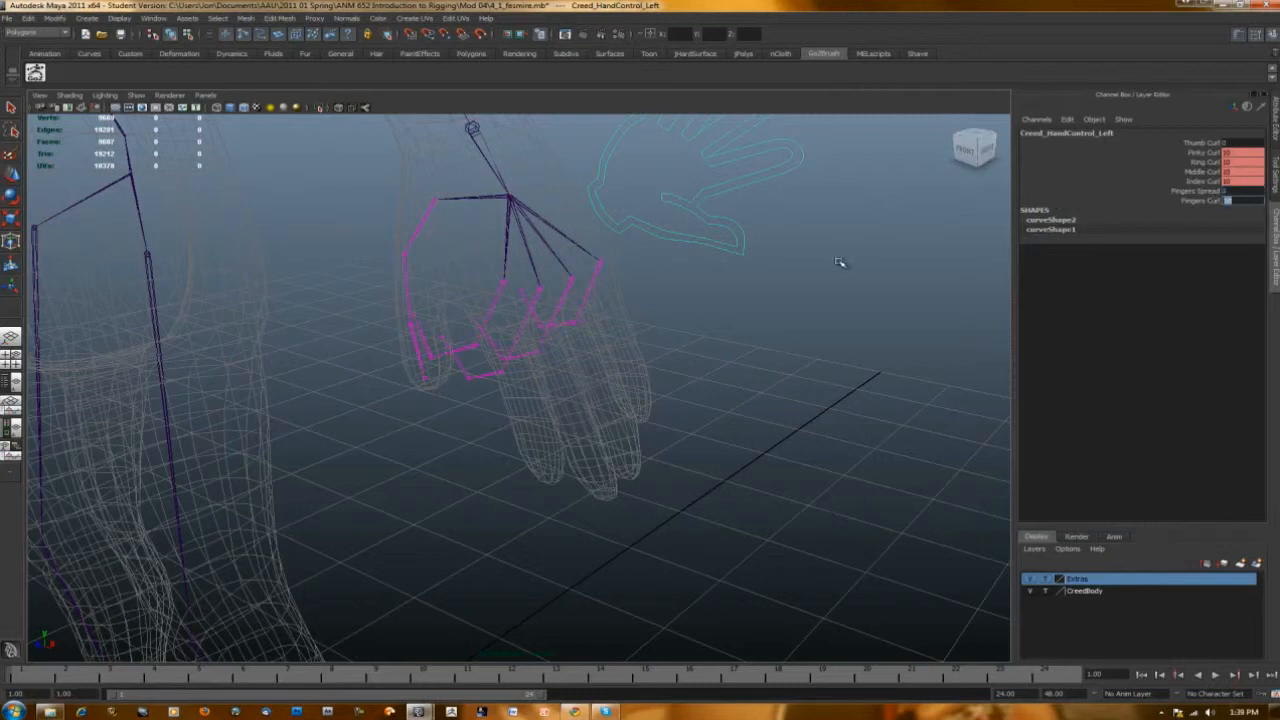
Reselect the left hand control and reset its Fingers Curl to 0.
left_click(714, 280)
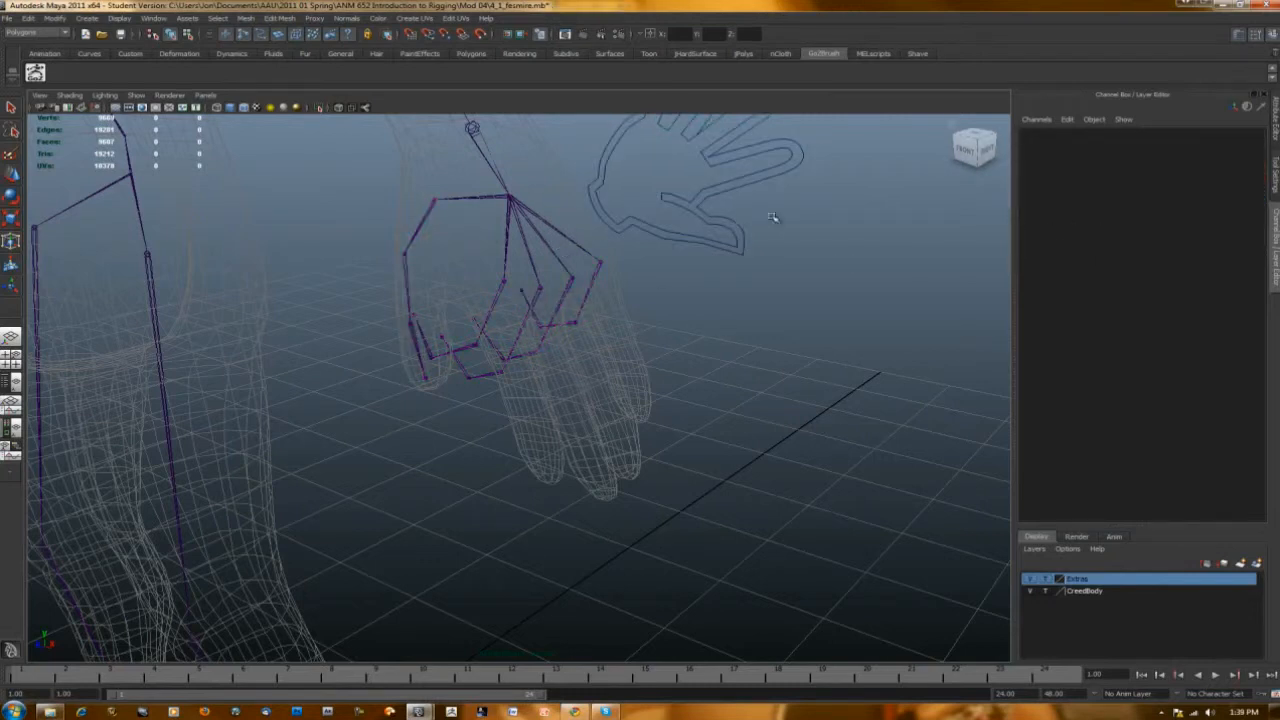
left_click(658, 222)
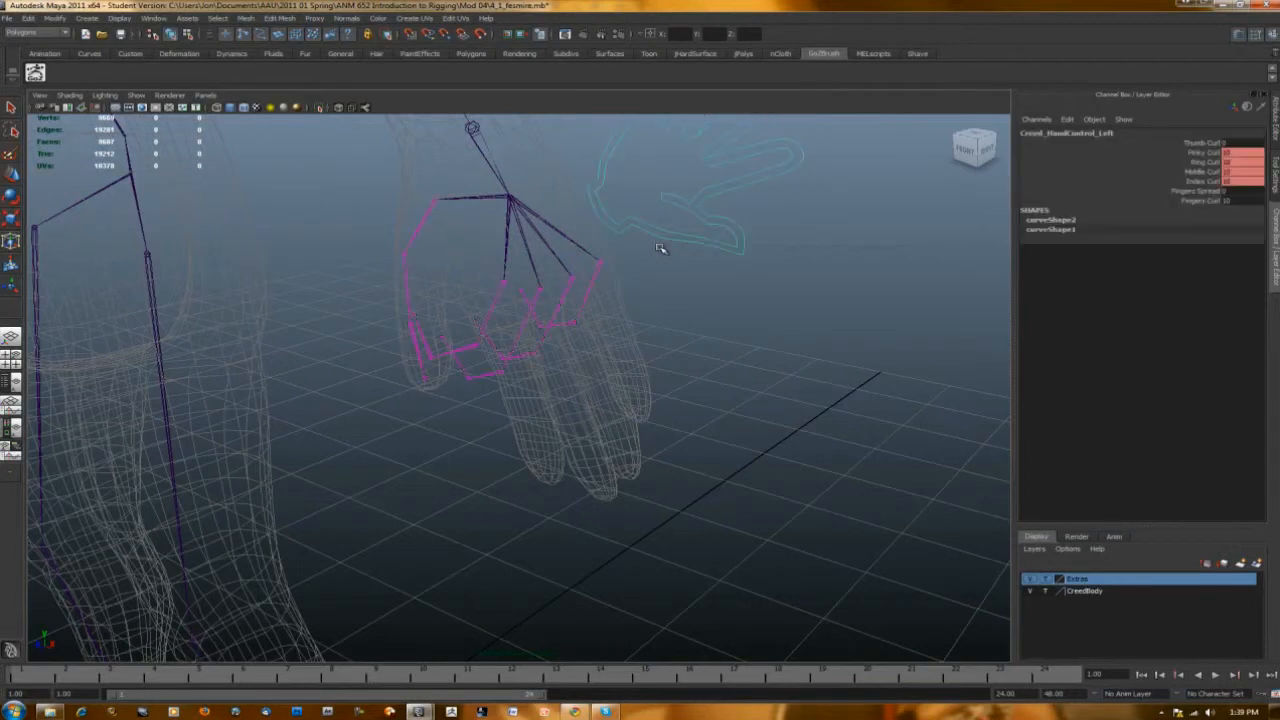
left_click(1212, 202)
left_click(1243, 201)
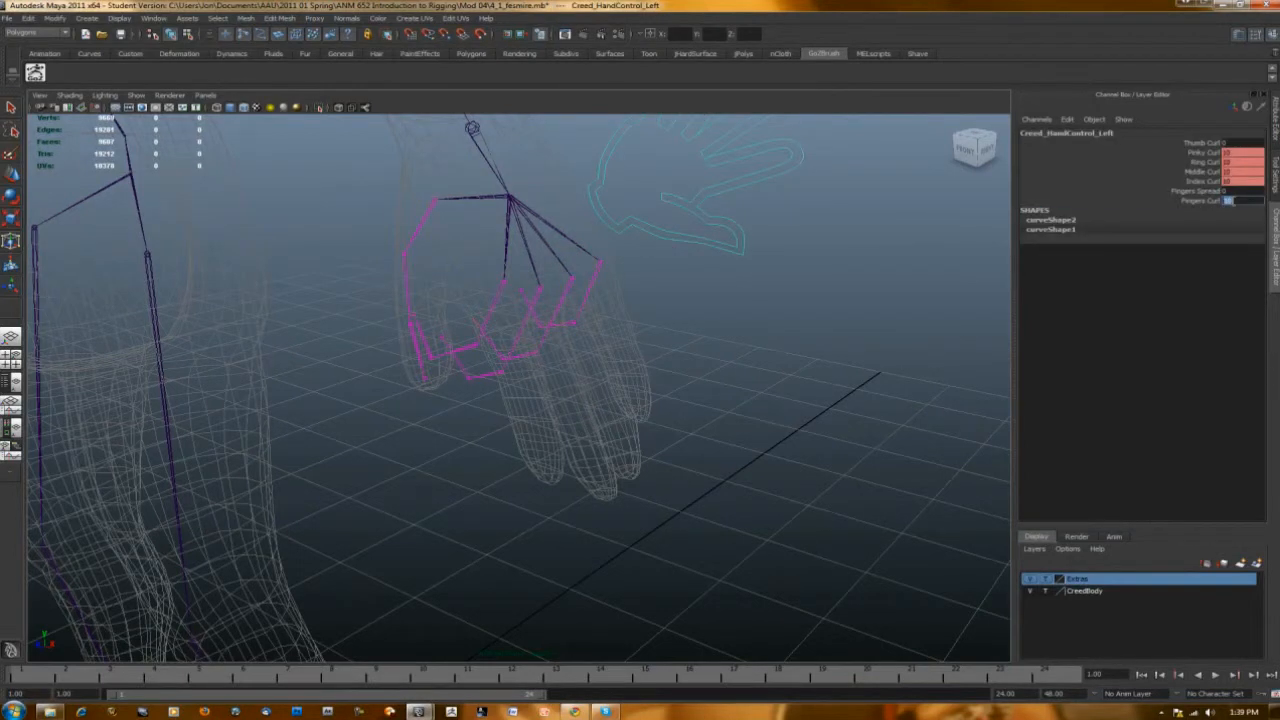
type("0")
key("Return")
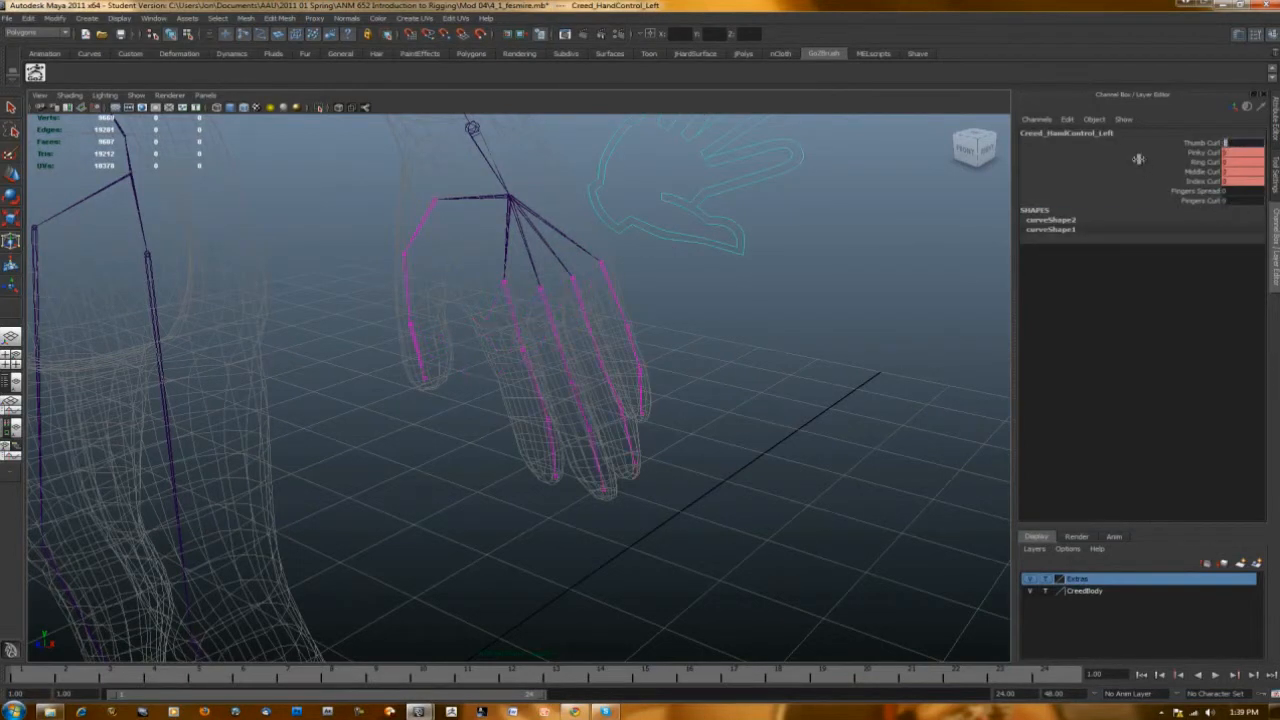
Clear the selection and examine the full body skeleton with both hand controls, including a closer look at the left hand.
scroll(770, 371, "down", 5)
left_click(770, 371)
scroll(285, 364, "down", 3)
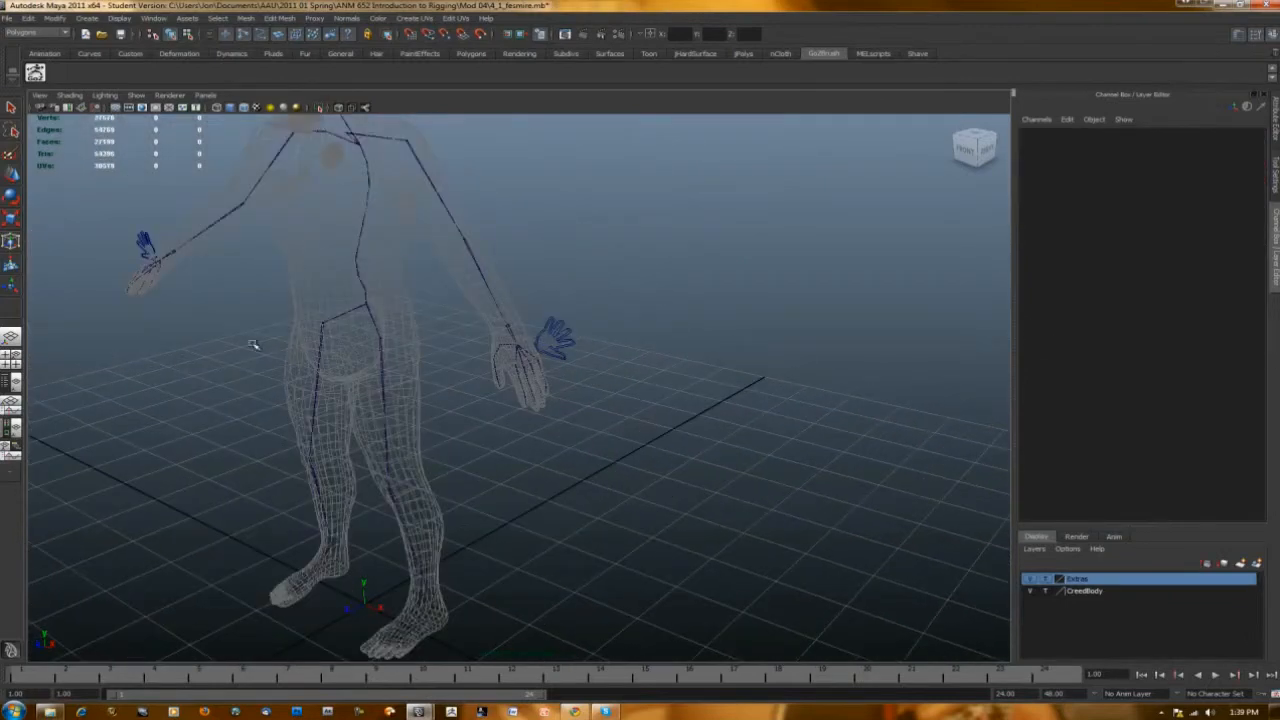
left_click_drag(182, 306, 408, 316, "alt")
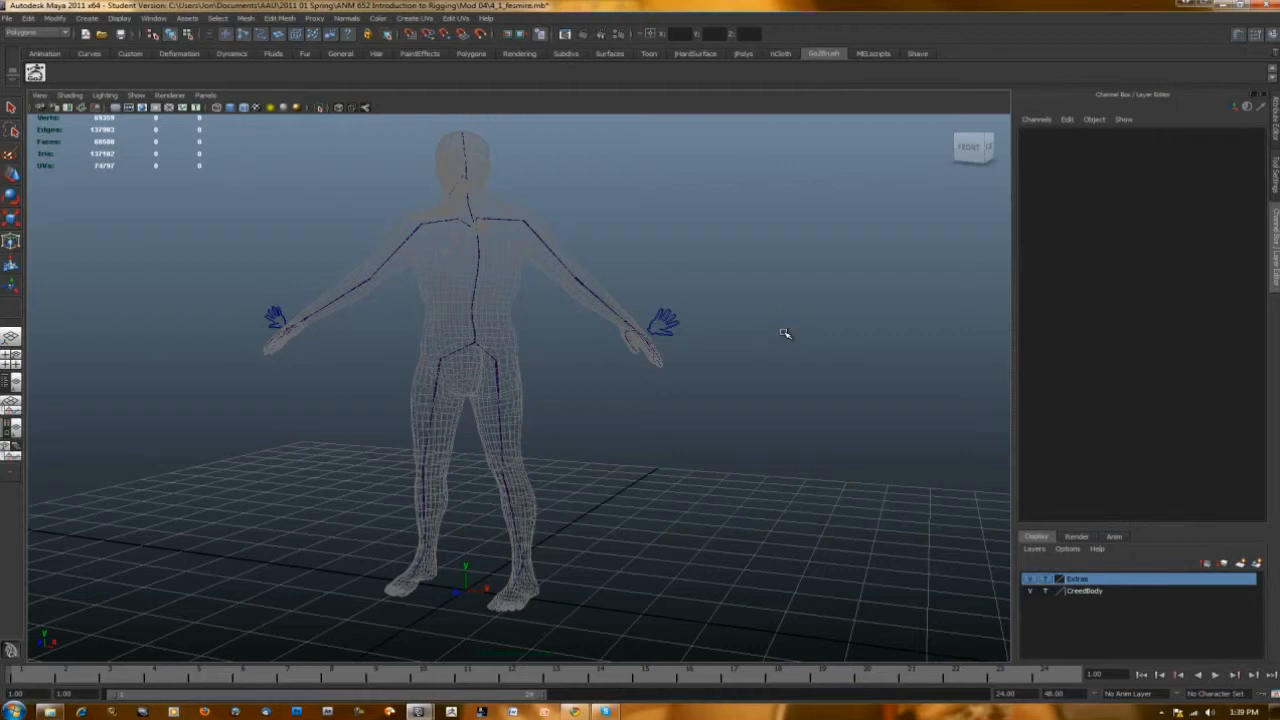
scroll(785, 333, "up", 3)
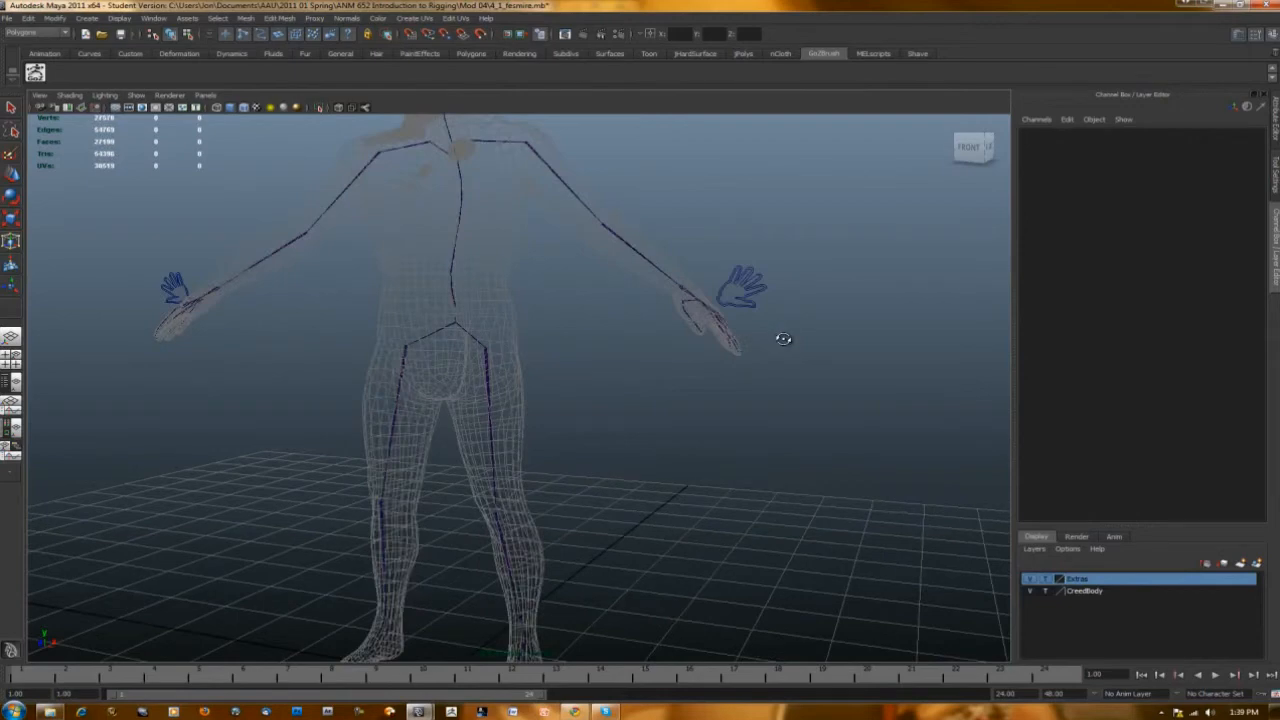
left_click_drag(783, 337, 765, 350, "alt")
scroll(765, 350, "up", 3)
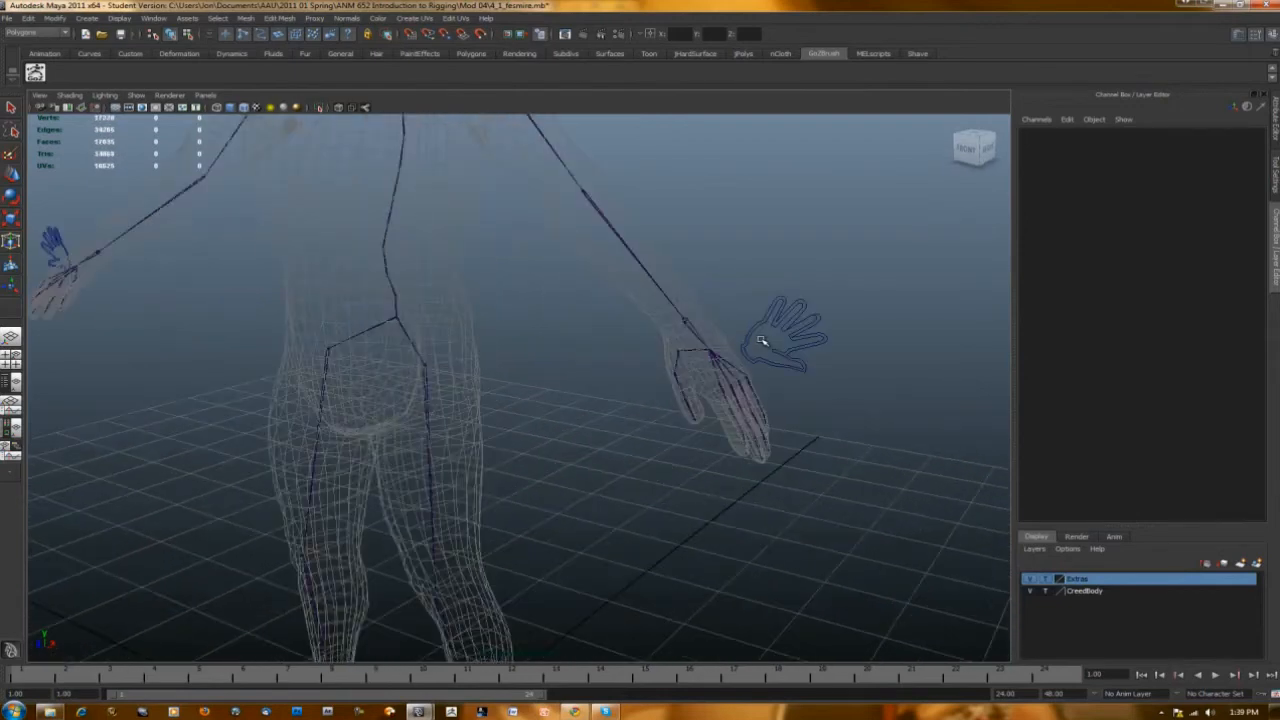
left_click(805, 366)
left_click(800, 402)
scroll(790, 398, "down", 5)
left_click_drag(771, 394, 743, 388, "alt")
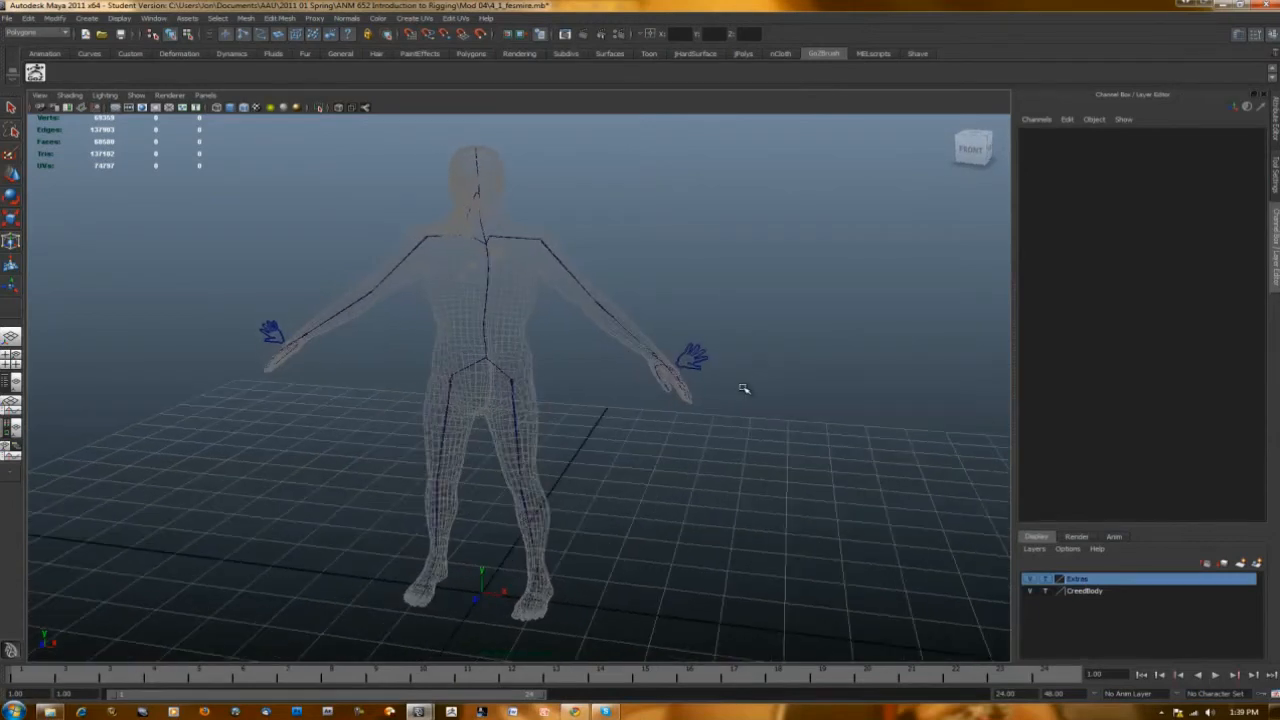